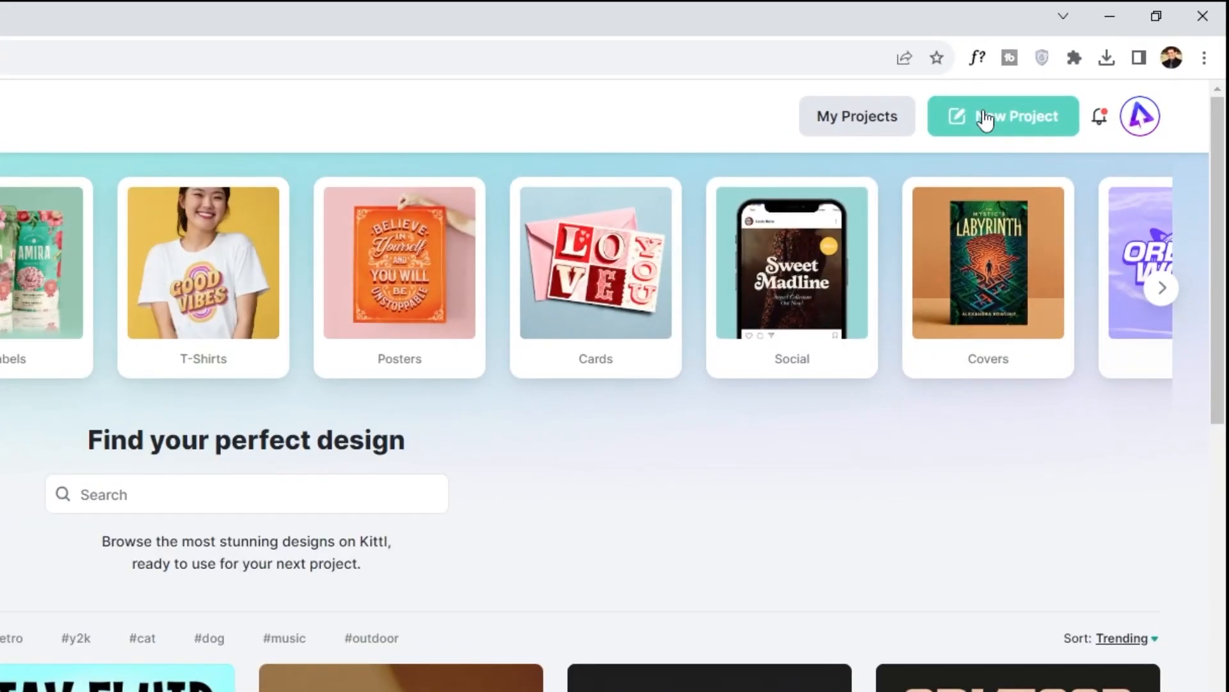
Step: Create a new project on the square Instagram Post artboard
{"action": "left_click", "coordinate": [986, 121]}
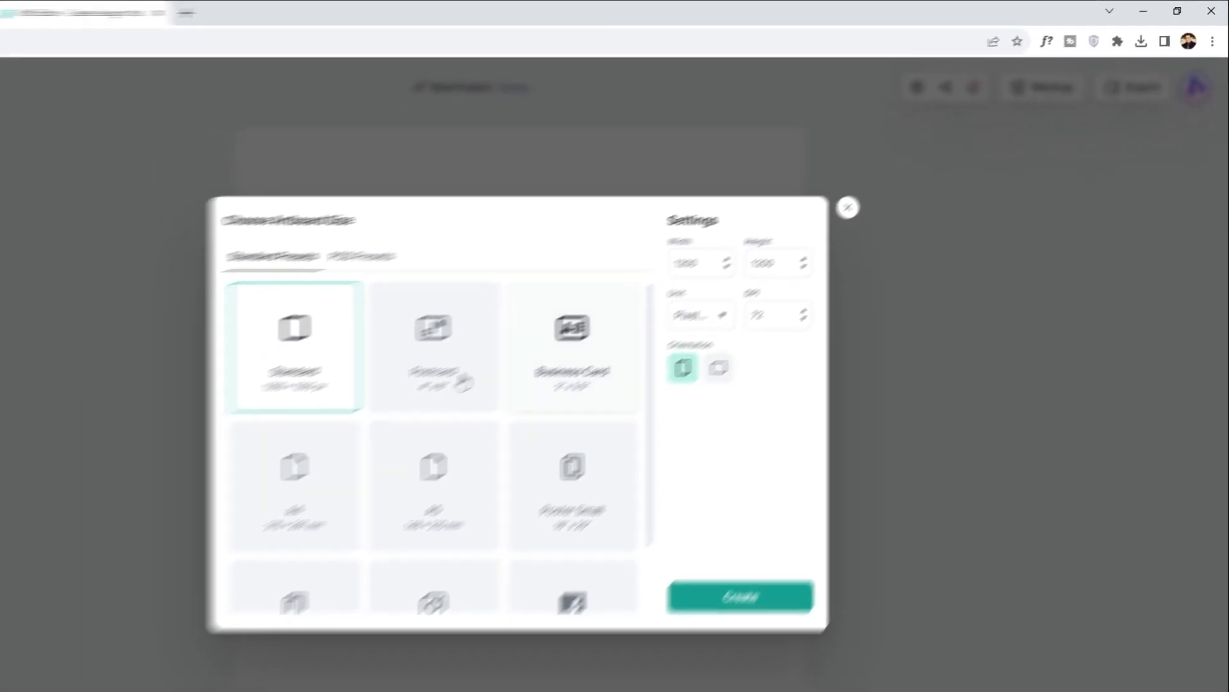
{"action": "scroll", "coordinate": [562, 368], "scroll_direction": "down", "scroll_amount": 1}
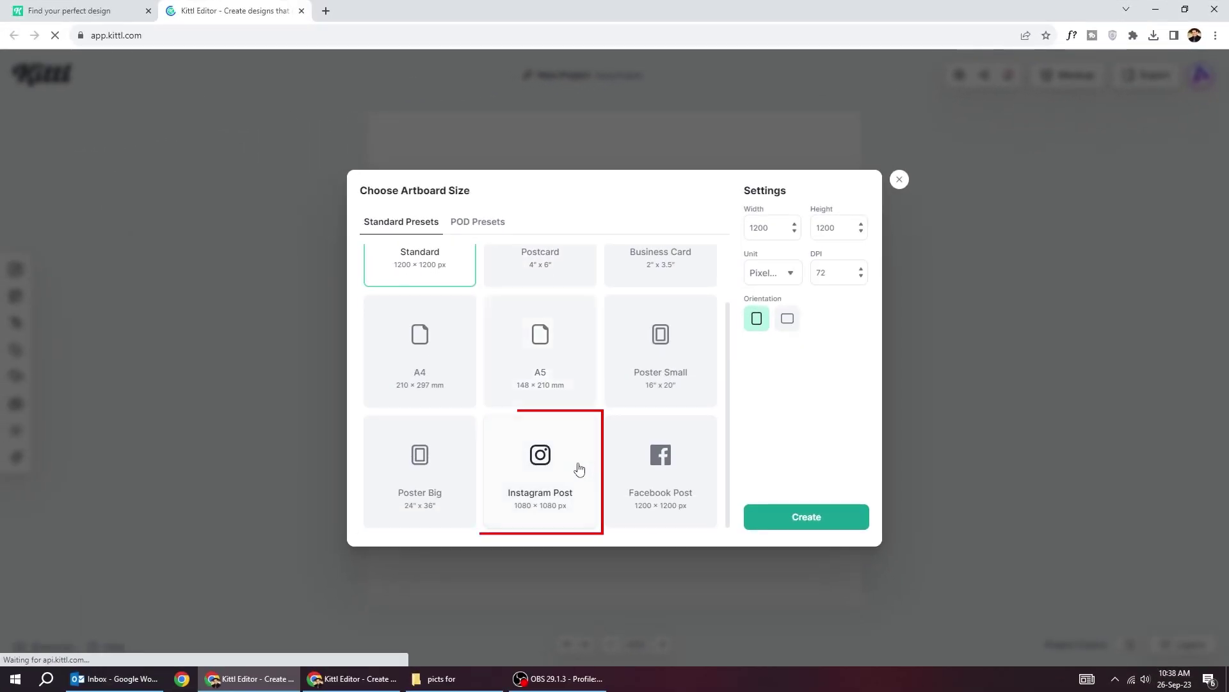
{"action": "left_click", "coordinate": [535, 481]}
{"action": "left_click", "coordinate": [788, 517]}
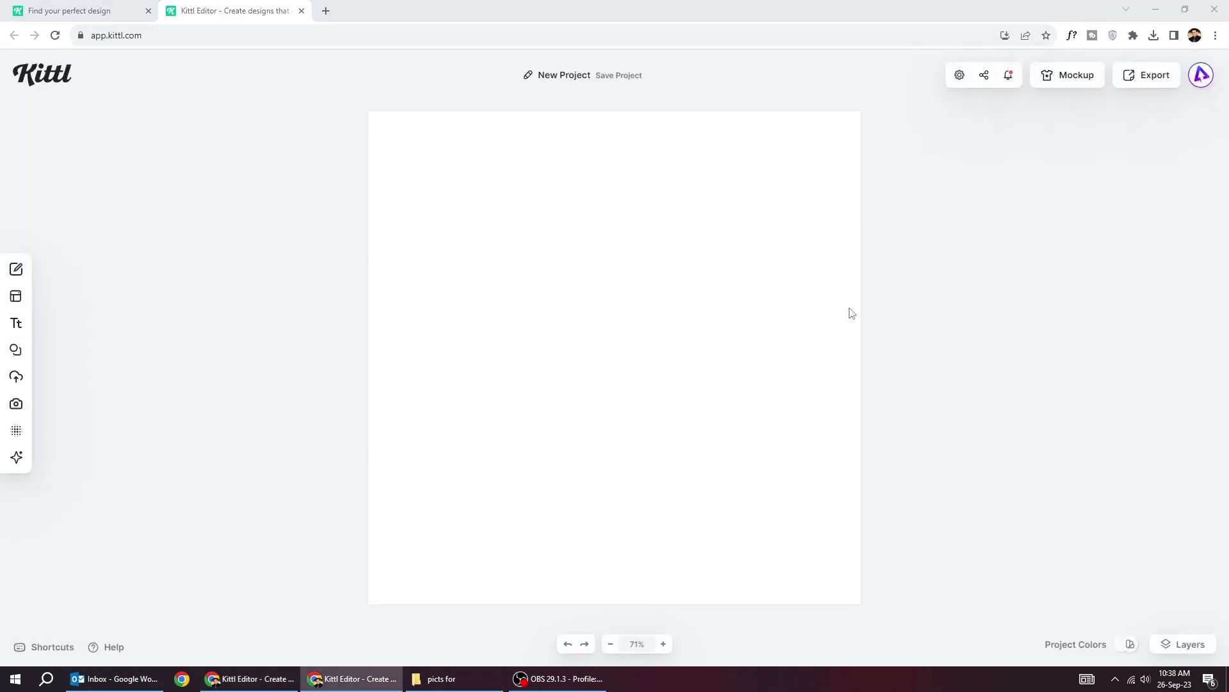
Step: Fill the artboard background with solid red (ff0000)
{"action": "left_click", "coordinate": [652, 303]}
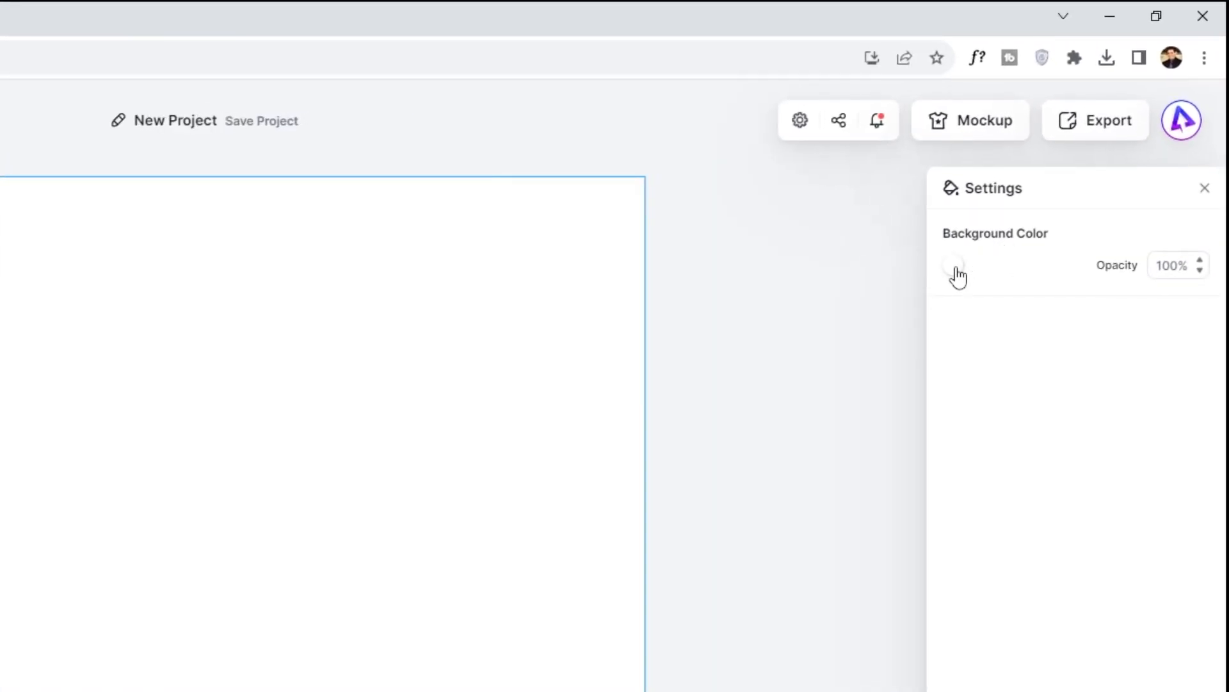
{"action": "left_click", "coordinate": [956, 265]}
{"action": "left_click", "coordinate": [917, 293]}
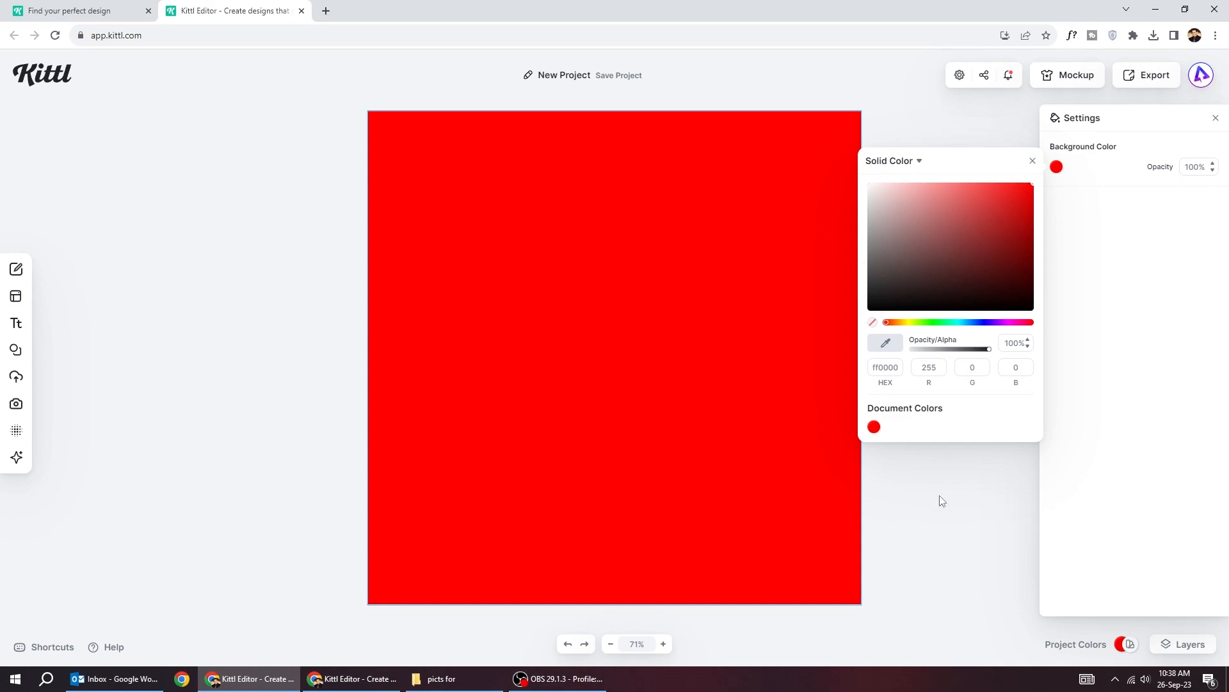
{"action": "left_click", "coordinate": [941, 501]}
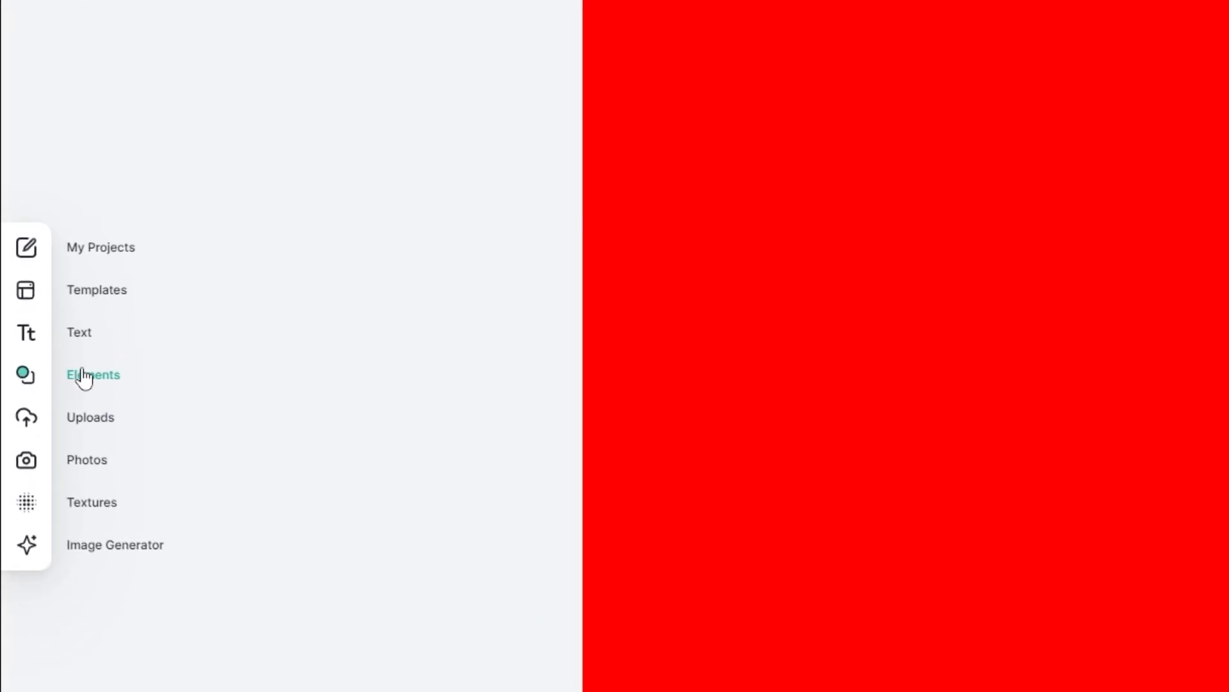
Step: Upload the generic-silver-suv photo and place it enlarged on the canvas
{"action": "left_click", "coordinate": [91, 418]}
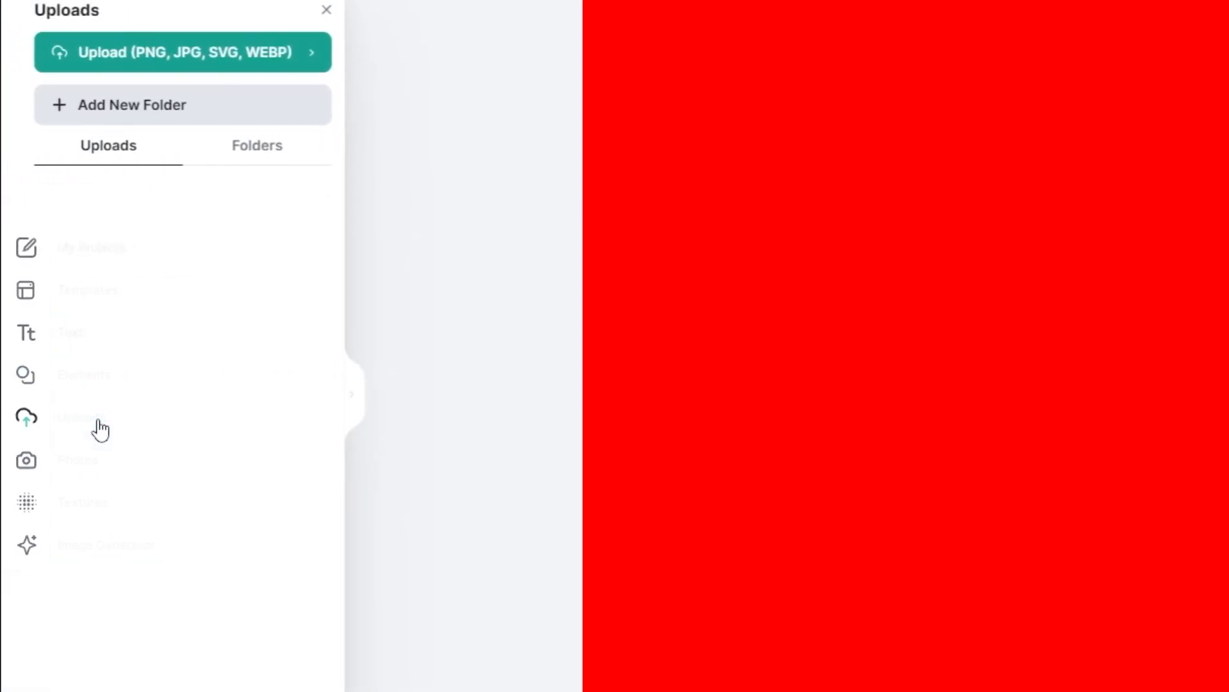
{"action": "left_click", "coordinate": [177, 66]}
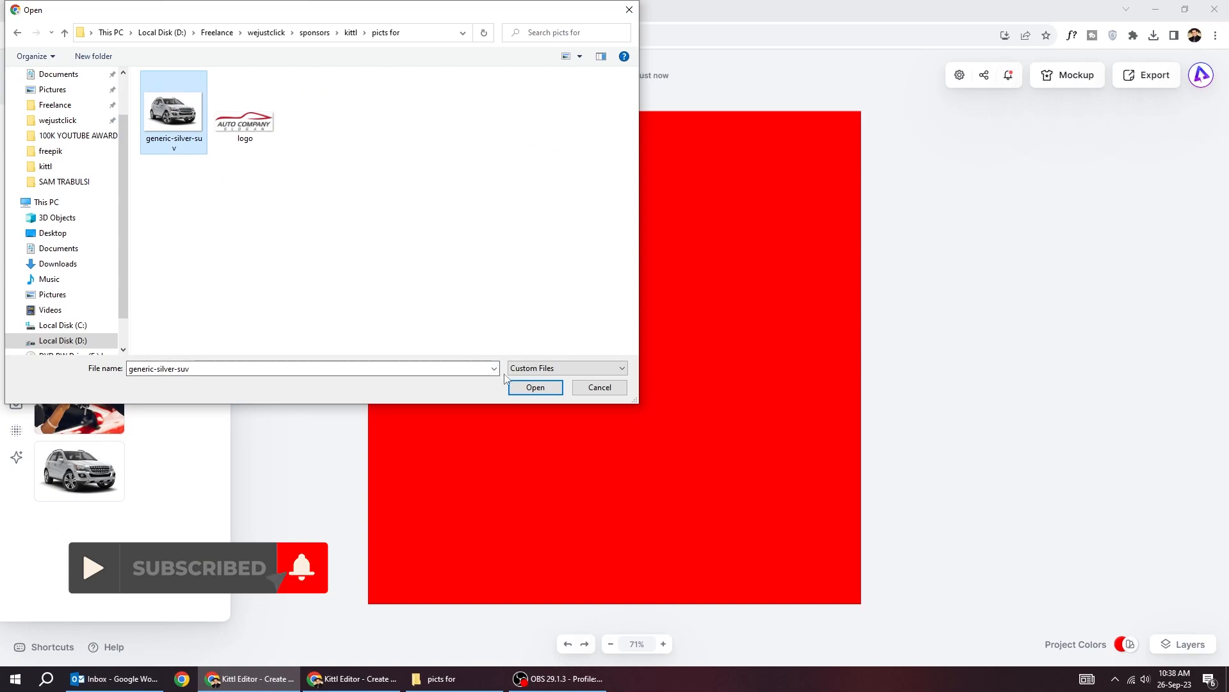
{"action": "left_click", "coordinate": [535, 386]}
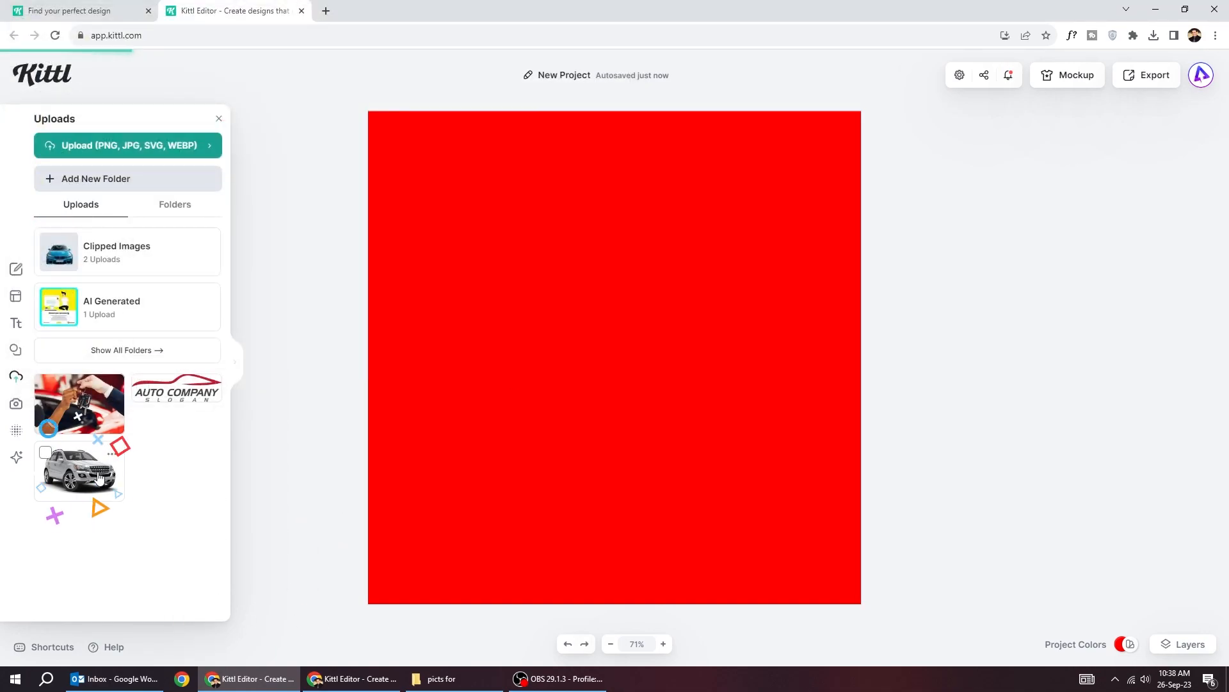
{"action": "left_click", "coordinate": [80, 471]}
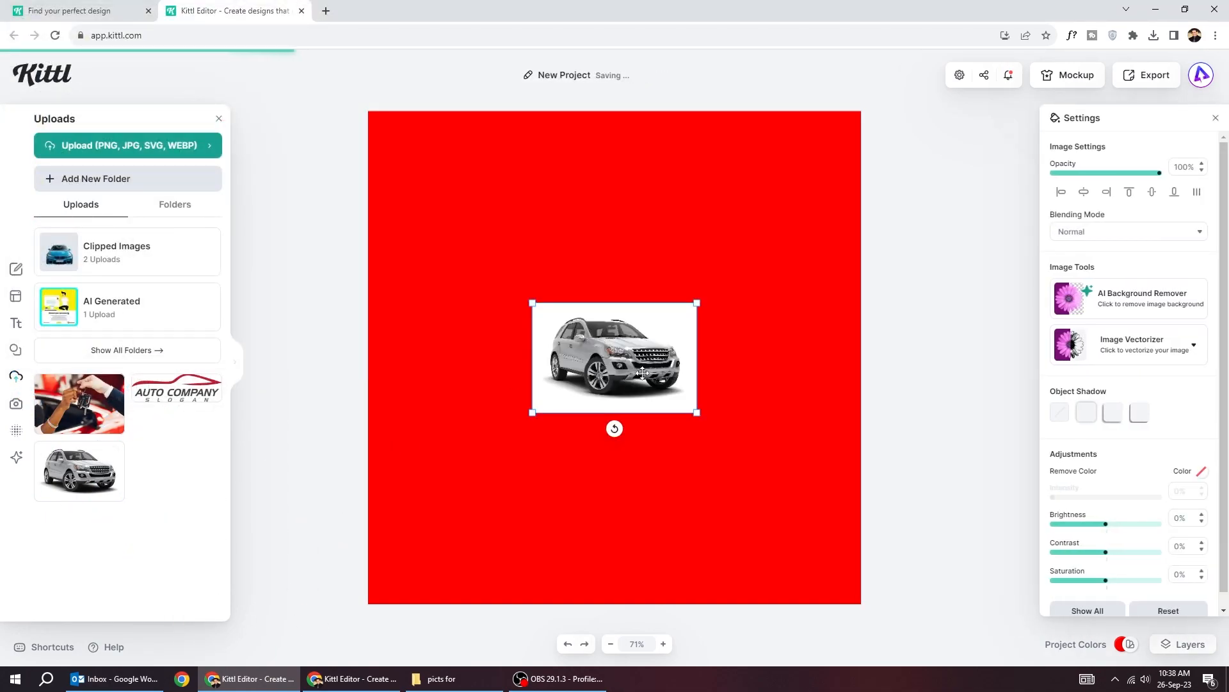
{"action": "left_click_drag", "start_coordinate": [699, 302], "coordinate": [855, 196]}
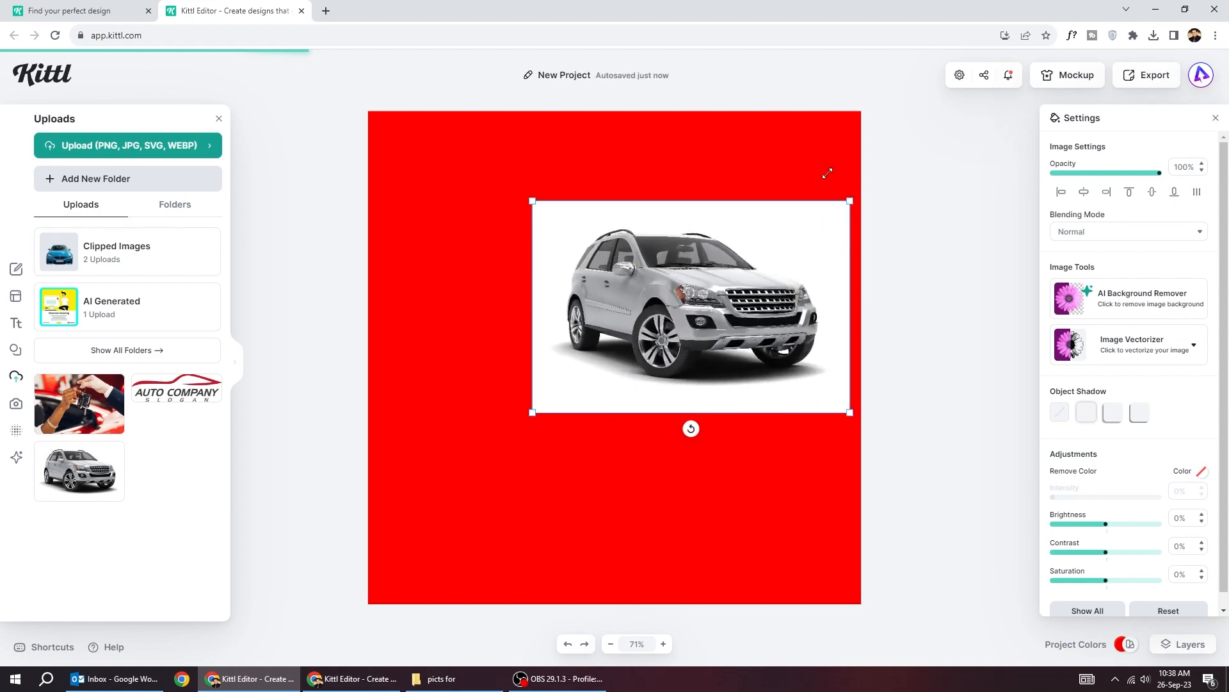
{"action": "mouse_move", "coordinate": [577, 403]}
{"action": "left_mouse_down"}
{"action": "mouse_move", "coordinate": [519, 413]}
{"action": "mouse_move", "coordinate": [423, 459]}
{"action": "left_mouse_up"}
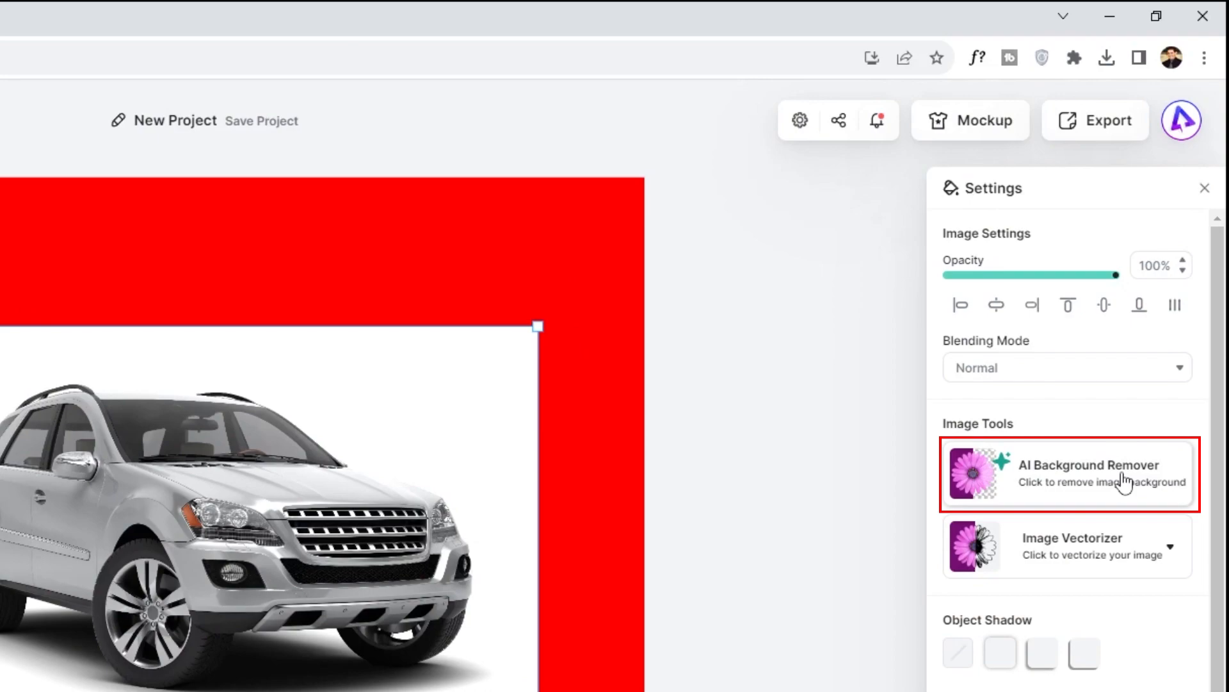
Step: Remove the SUV's white background and set it large at the bottom right, overflowing the edges
{"action": "left_click", "coordinate": [1125, 480]}
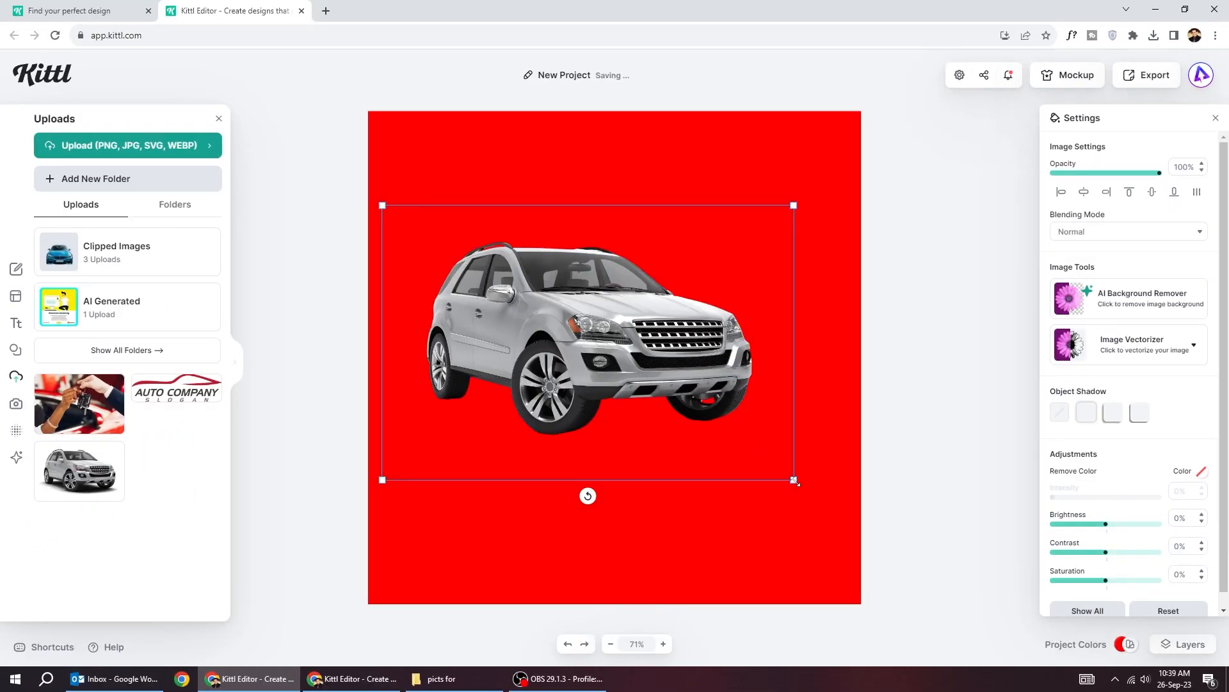
{"action": "left_click_drag", "start_coordinate": [793, 479], "coordinate": [884, 538]}
{"action": "left_click_drag", "start_coordinate": [500, 269], "coordinate": [606, 371]}
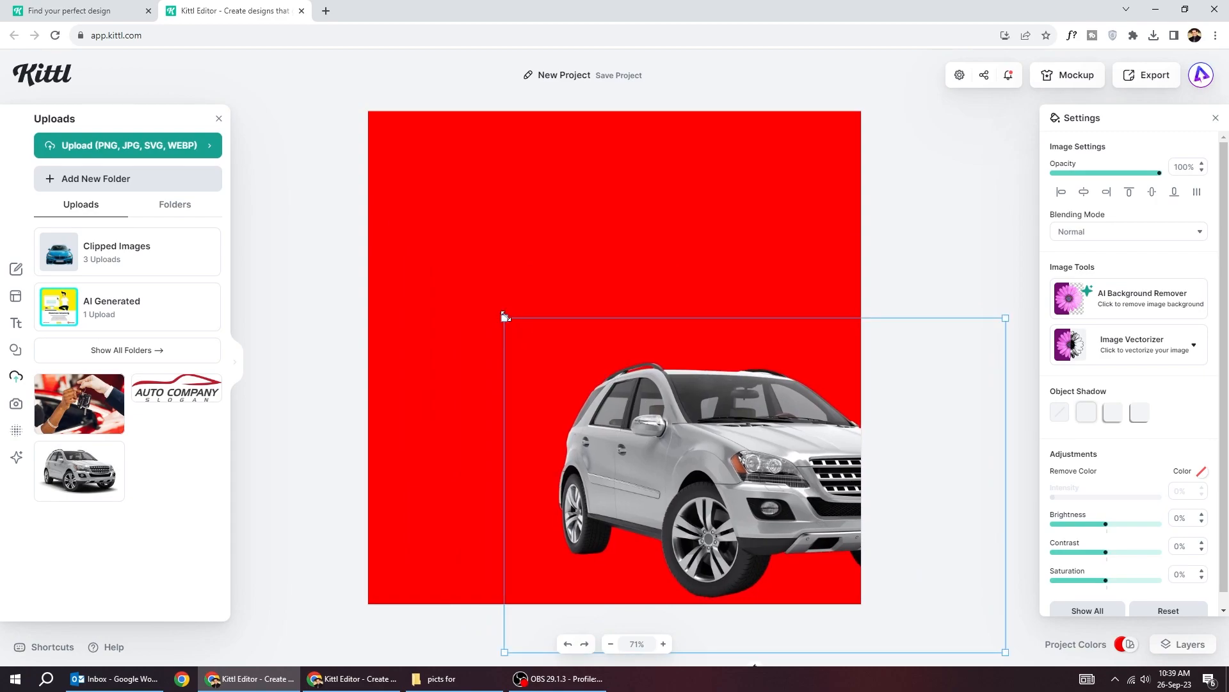
{"action": "left_click_drag", "start_coordinate": [505, 317], "coordinate": [442, 259]}
{"action": "left_click_drag", "start_coordinate": [576, 384], "coordinate": [639, 408]}
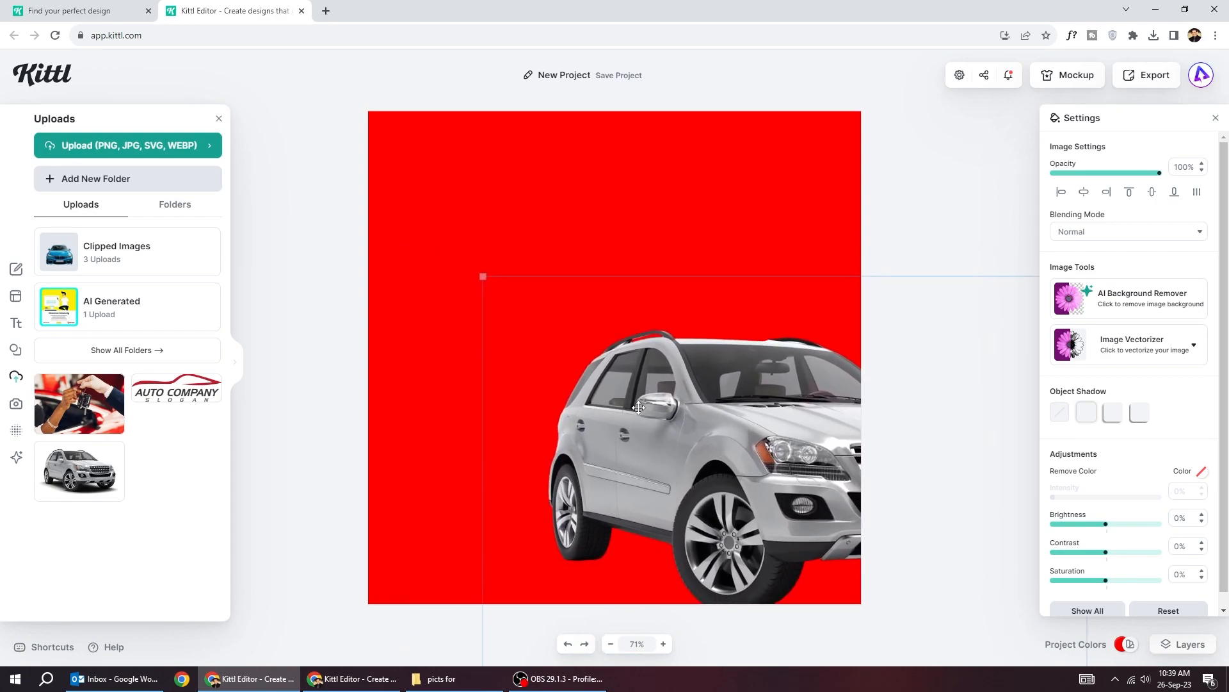
{"action": "left_click", "coordinate": [337, 490]}
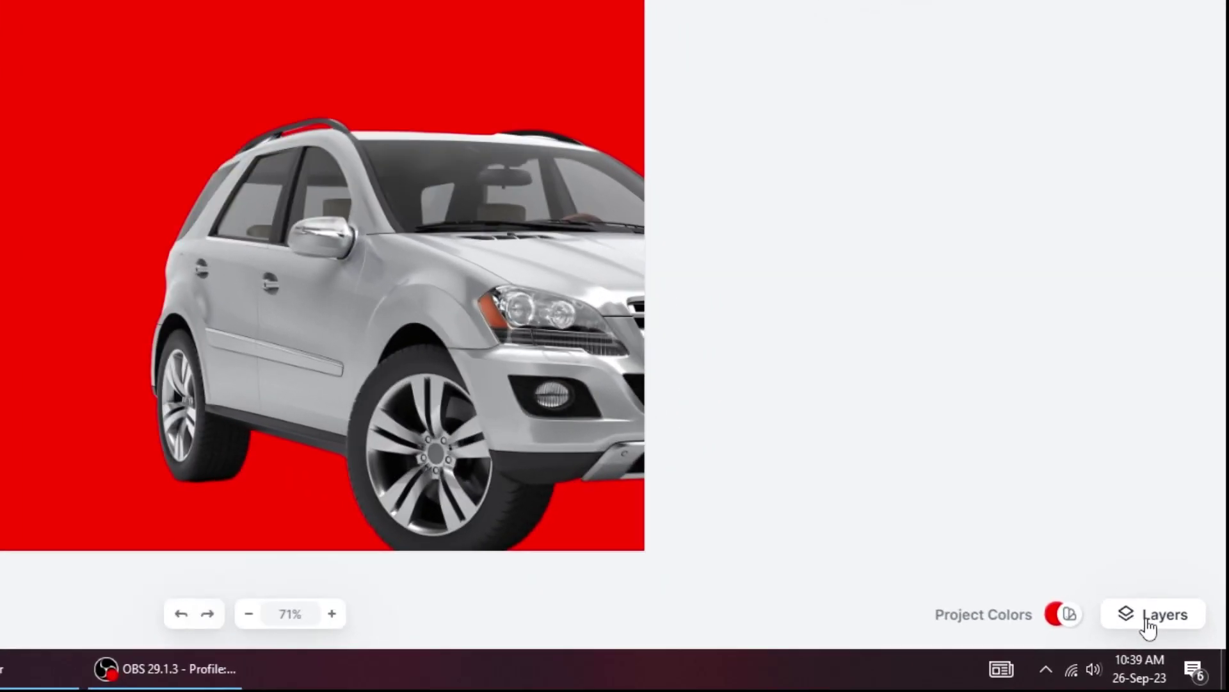
Step: Rename the SUV image layer to car in the layers list
{"action": "left_click", "coordinate": [1190, 643]}
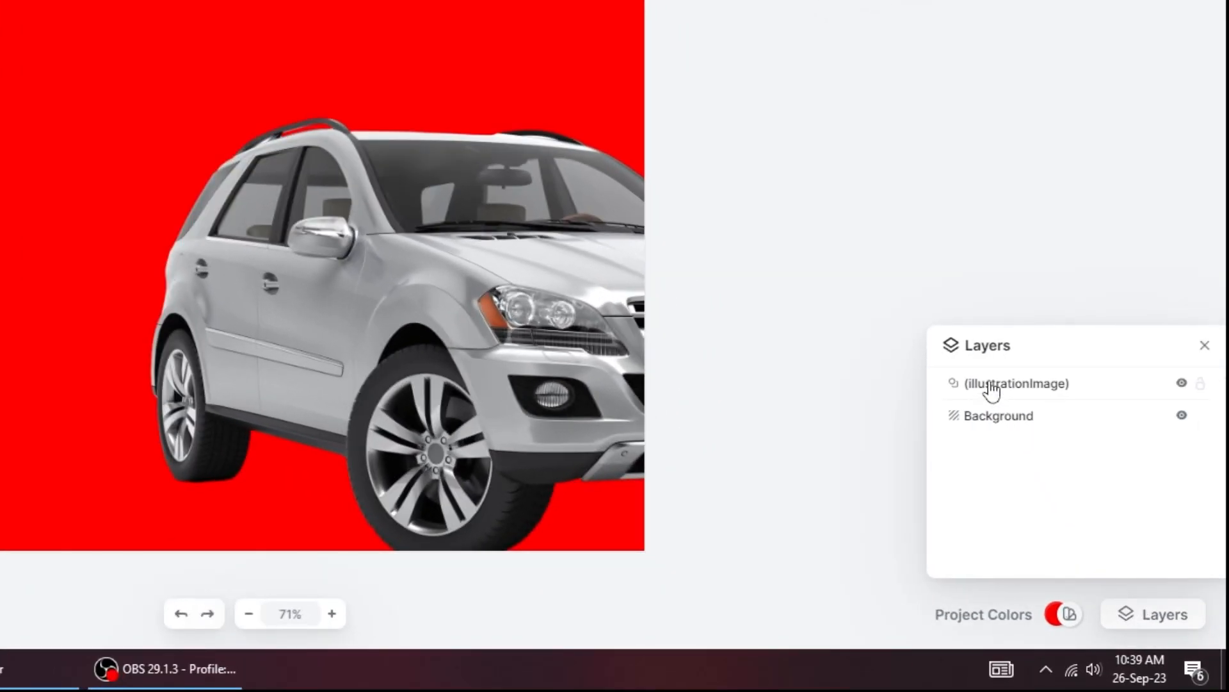
{"action": "double_click", "coordinate": [992, 382]}
{"action": "type", "text": "car"}
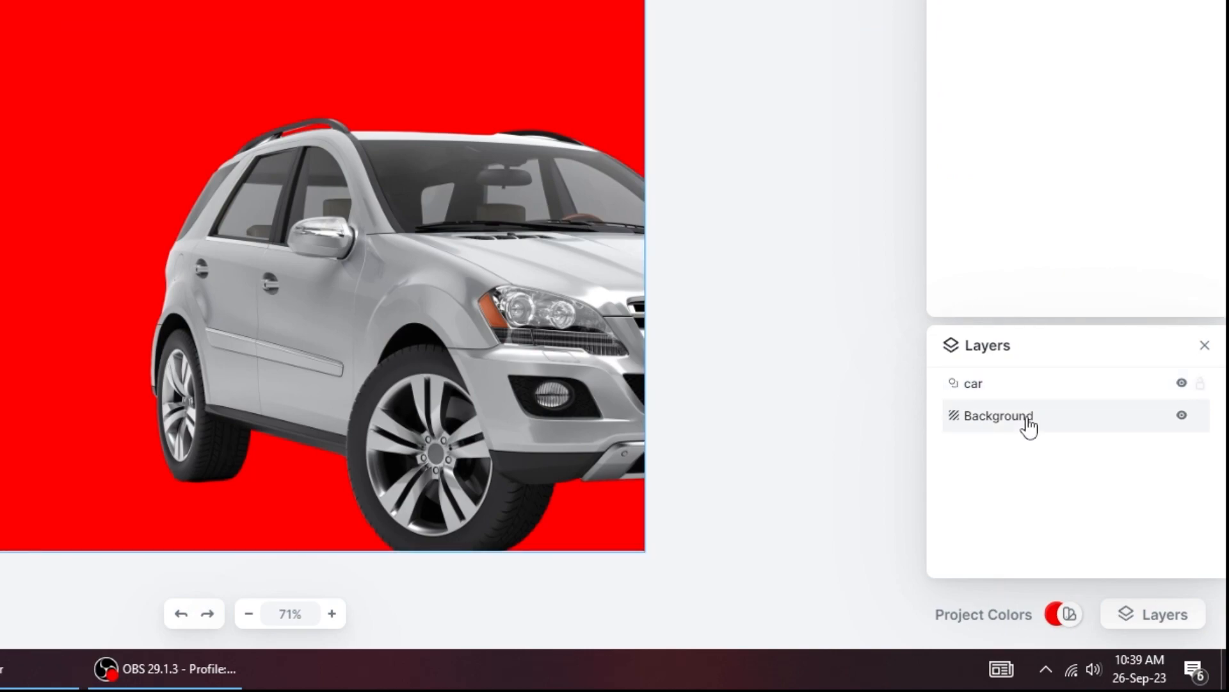
{"action": "left_click", "coordinate": [984, 461]}
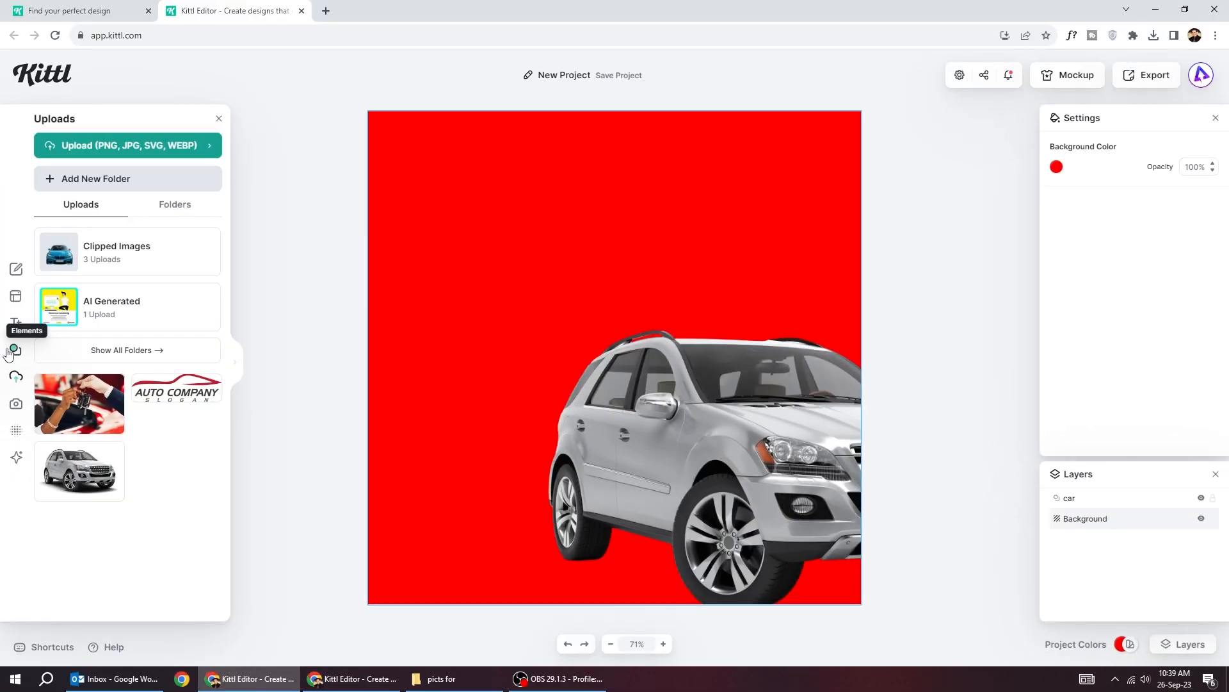
Step: Add a basic square and stretch it into a short strip along the bottom of the page
{"action": "left_click", "coordinate": [14, 350]}
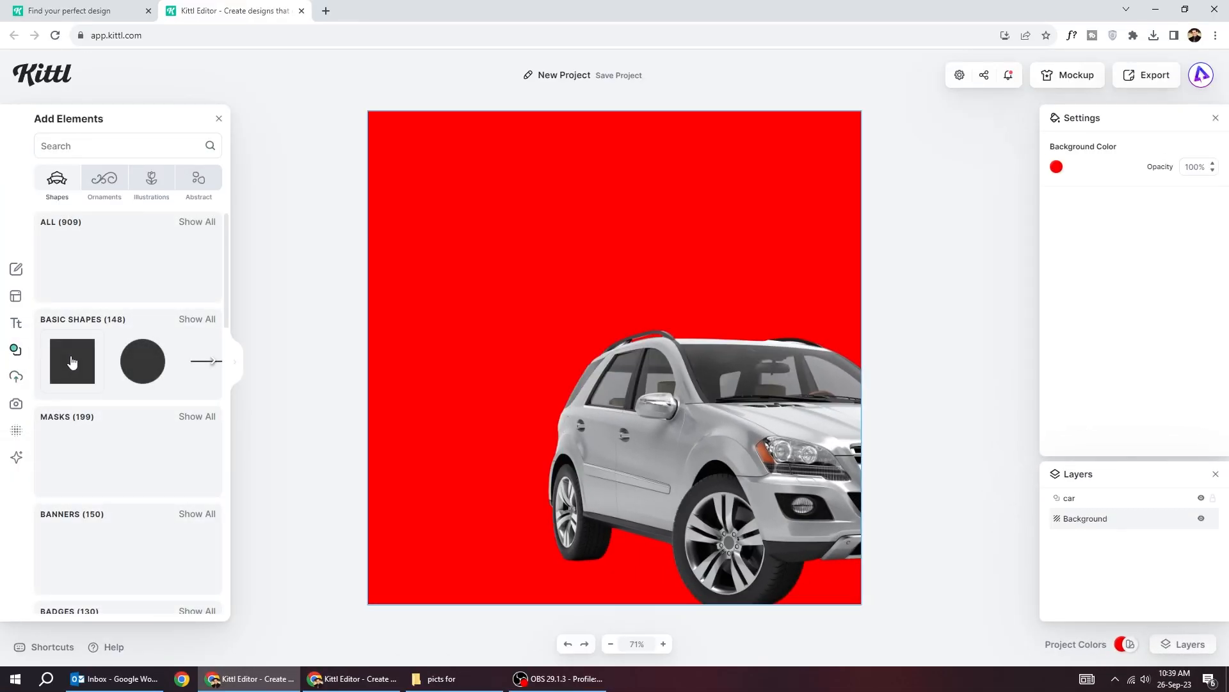
{"action": "left_click", "coordinate": [84, 365]}
{"action": "left_click_drag", "start_coordinate": [550, 361], "coordinate": [387, 523]}
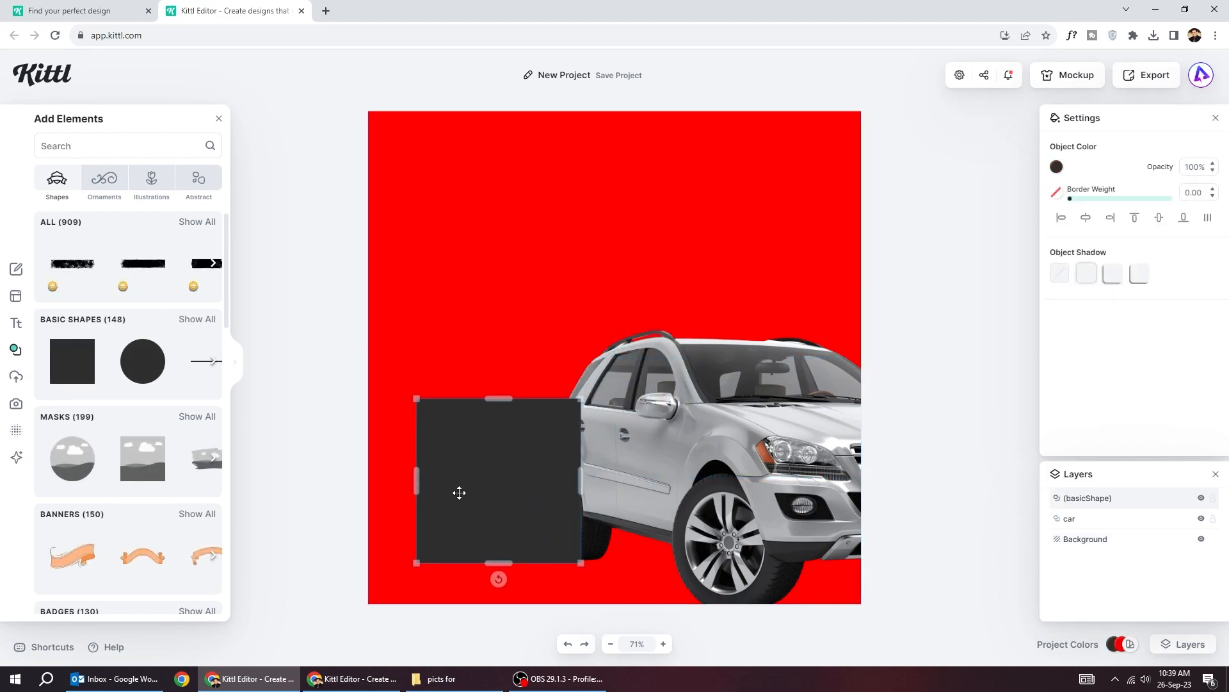
{"action": "left_click_drag", "start_coordinate": [537, 521], "coordinate": [868, 521]}
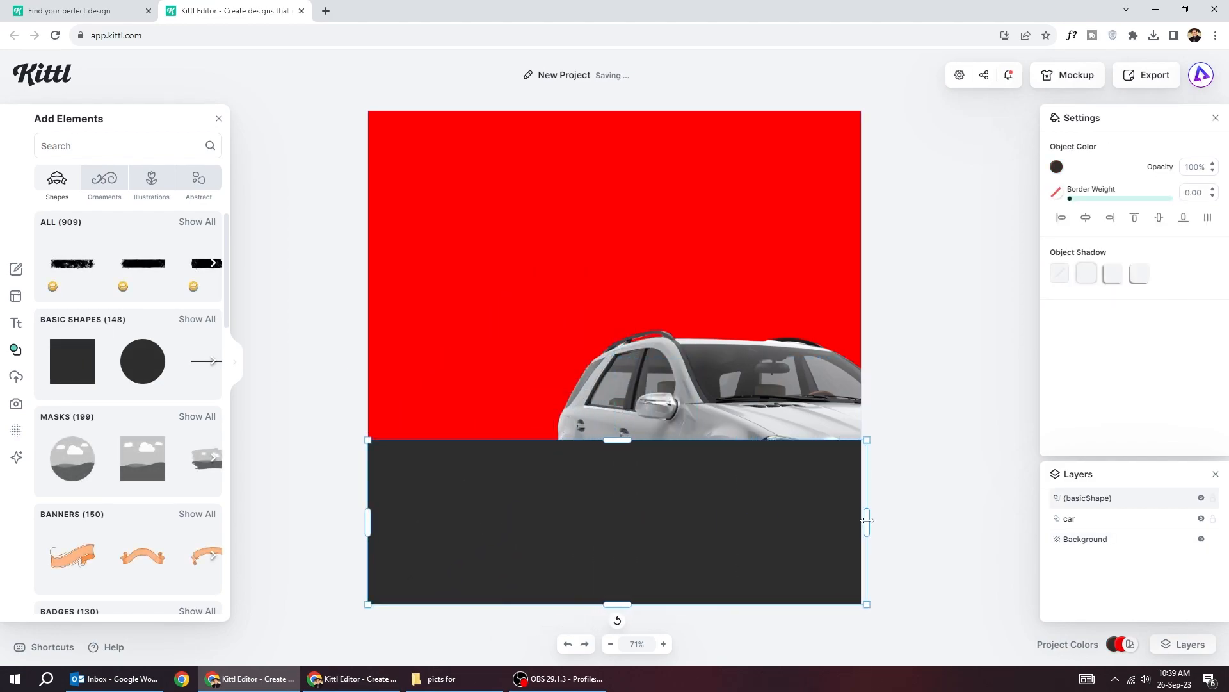
{"action": "left_click_drag", "start_coordinate": [623, 445], "coordinate": [622, 471]}
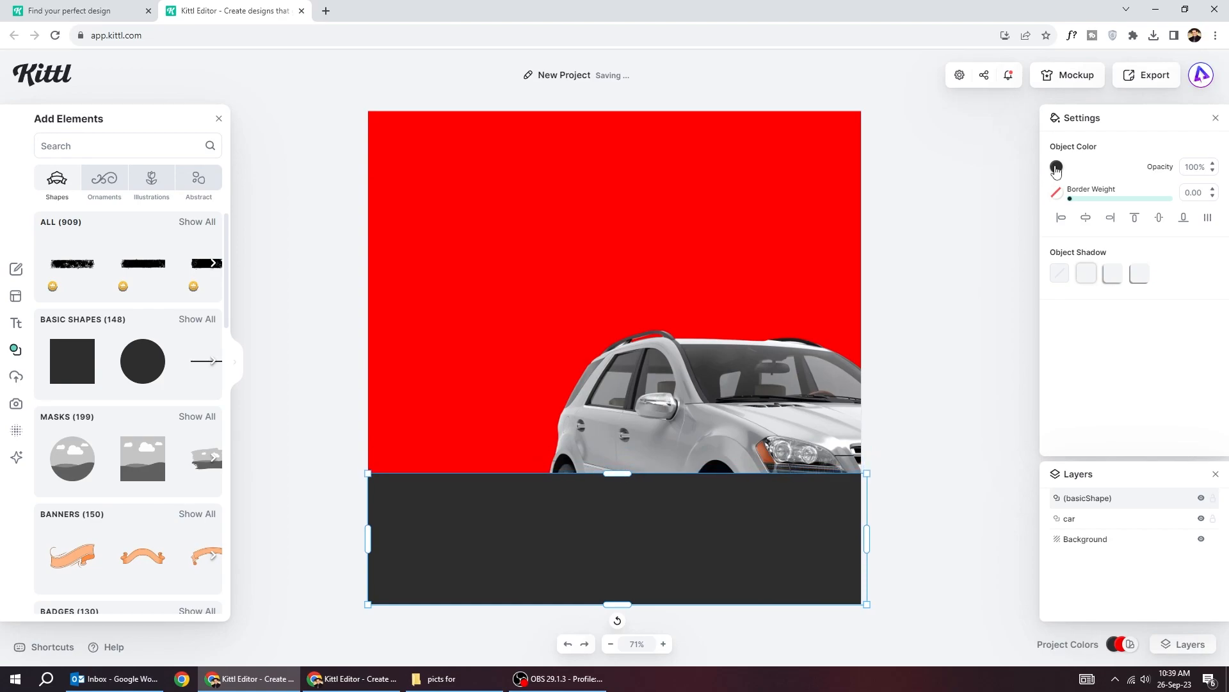
Step: Colour the strip white and send it behind the SUV
{"action": "left_click", "coordinate": [1056, 169]}
{"action": "left_click", "coordinate": [875, 423]}
{"action": "left_click", "coordinate": [890, 159]}
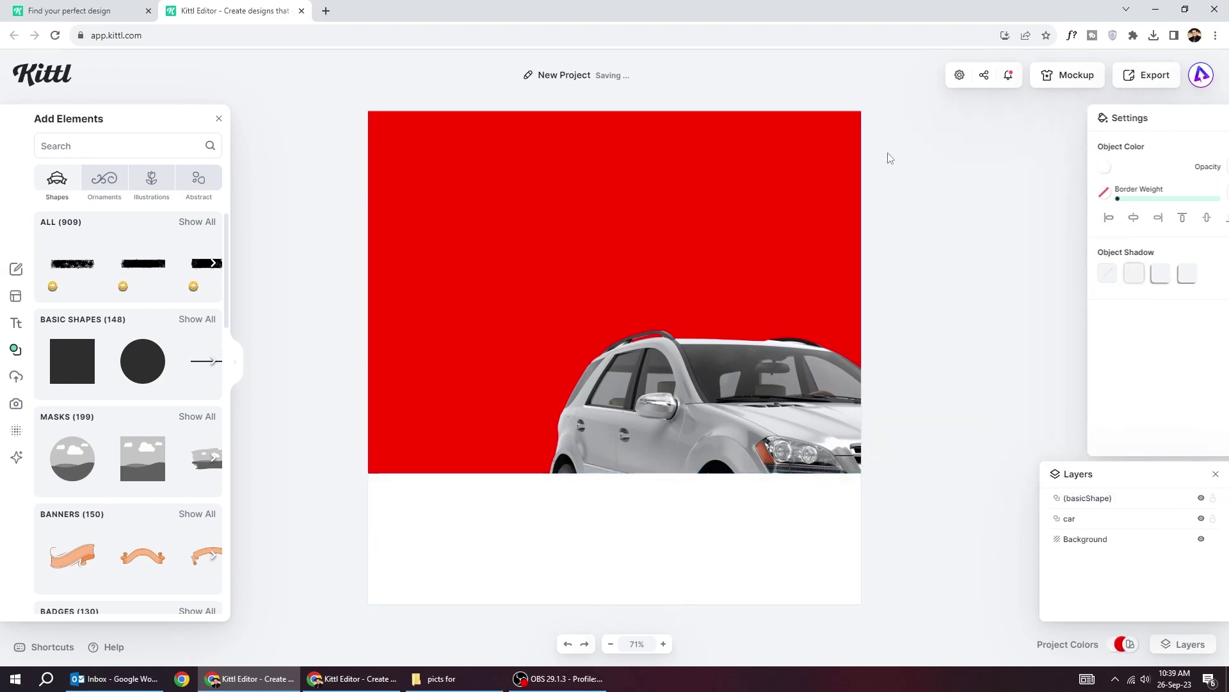
{"action": "left_click", "coordinate": [529, 512]}
{"action": "right_click", "coordinate": [357, 308]}
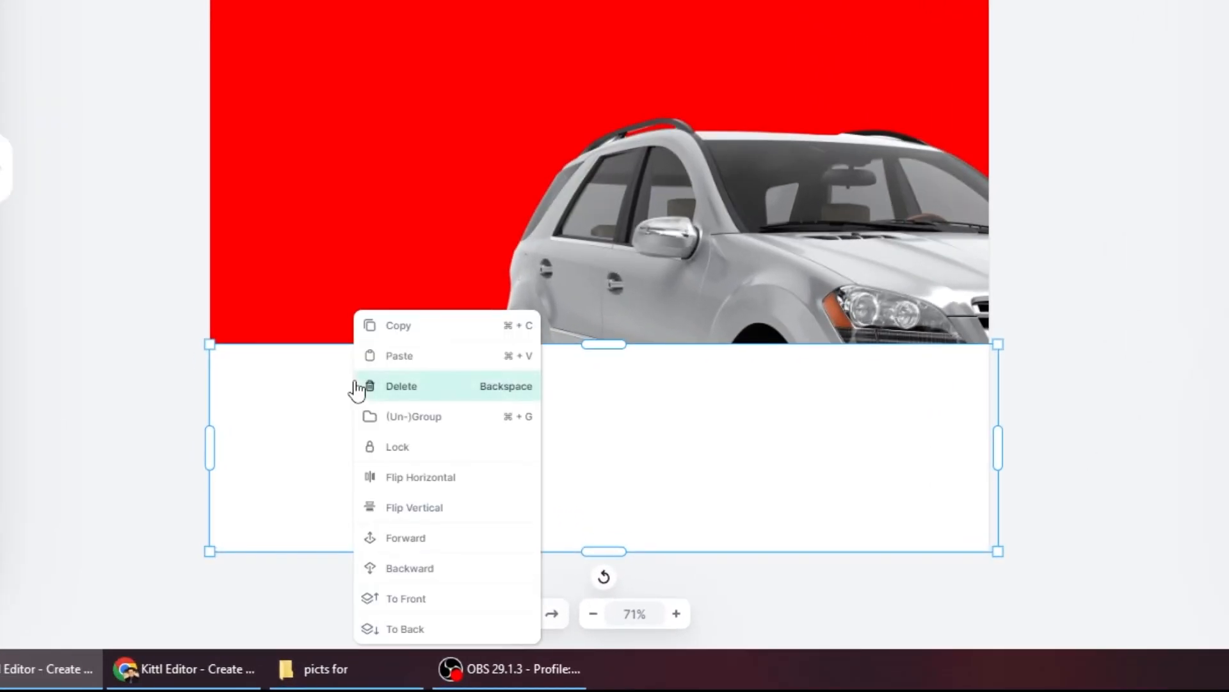
{"action": "left_click", "coordinate": [404, 629]}
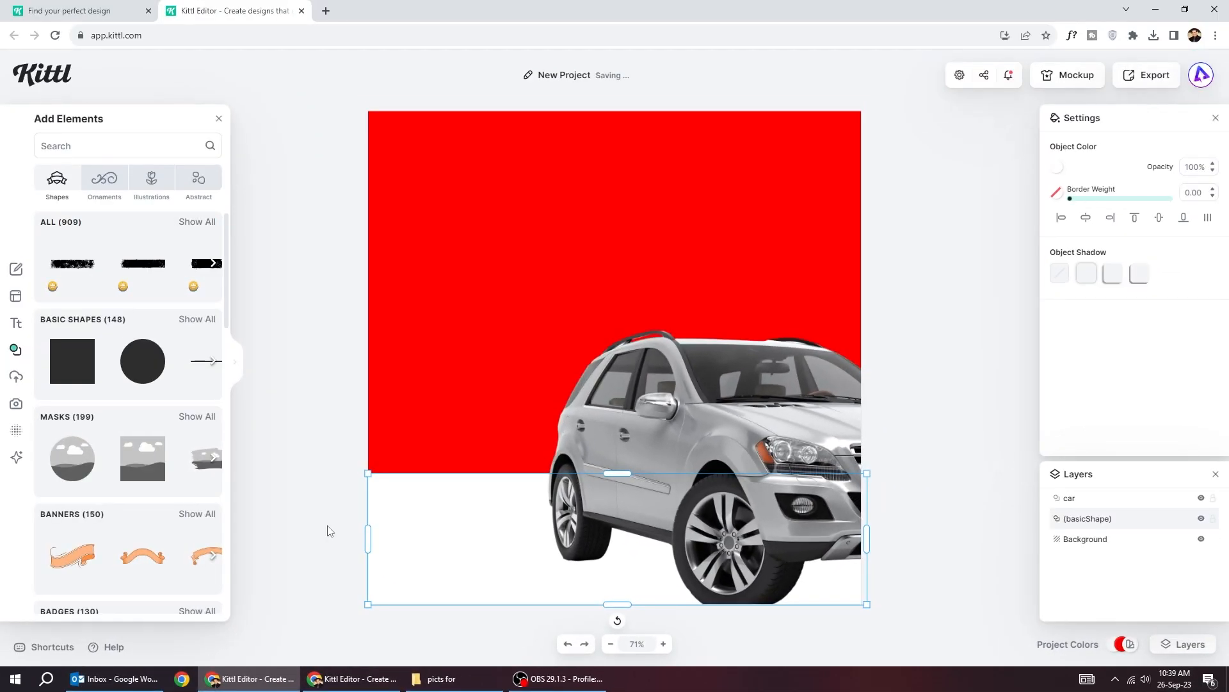
{"action": "left_click", "coordinate": [329, 531]}
Step: Add the gradient square shape and set its fill to red fading to white
{"action": "left_click", "coordinate": [197, 319]}
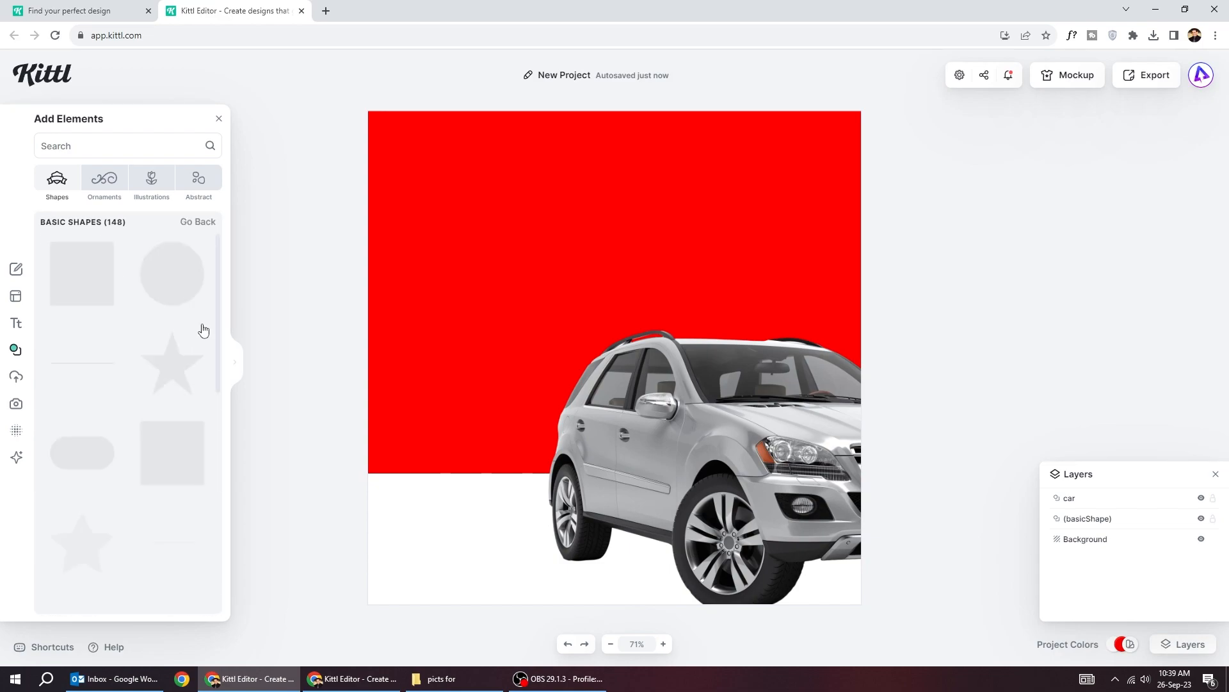
{"action": "scroll", "coordinate": [190, 428], "scroll_direction": "down", "scroll_amount": 5}
{"action": "scroll", "coordinate": [190, 427], "scroll_direction": "down", "scroll_amount": 2}
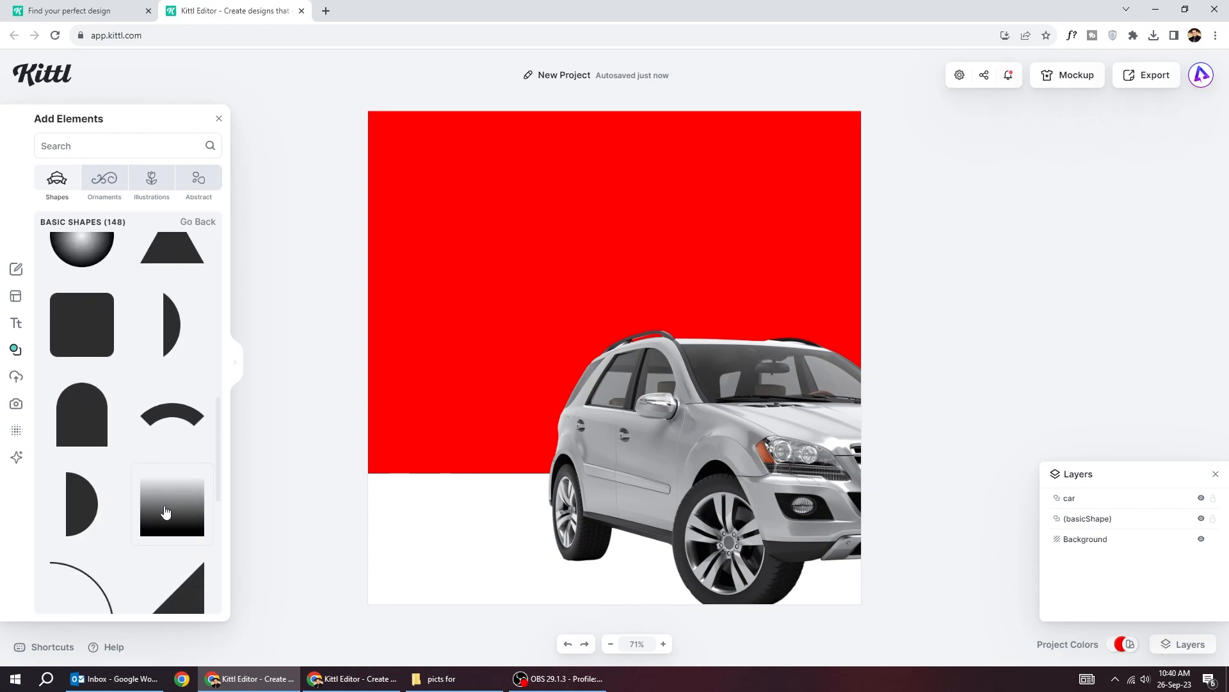
{"action": "left_click_drag", "start_coordinate": [171, 506], "coordinate": [481, 427]}
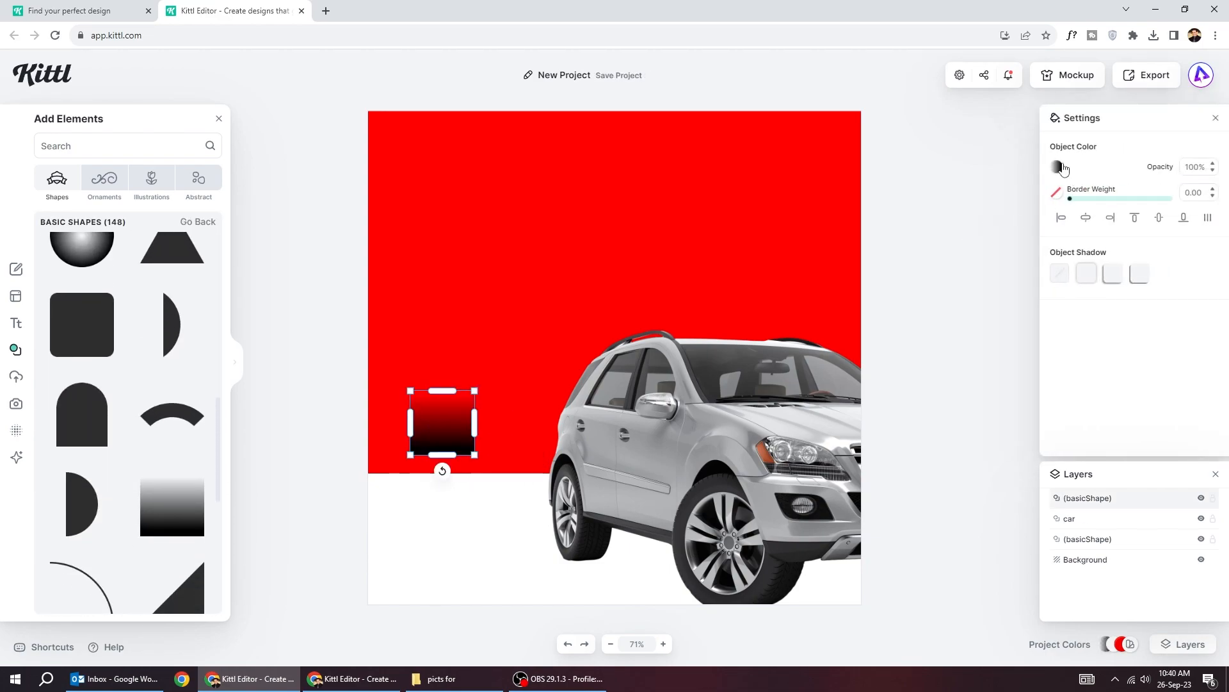
{"action": "left_click", "coordinate": [1059, 168]}
{"action": "left_click", "coordinate": [968, 189]}
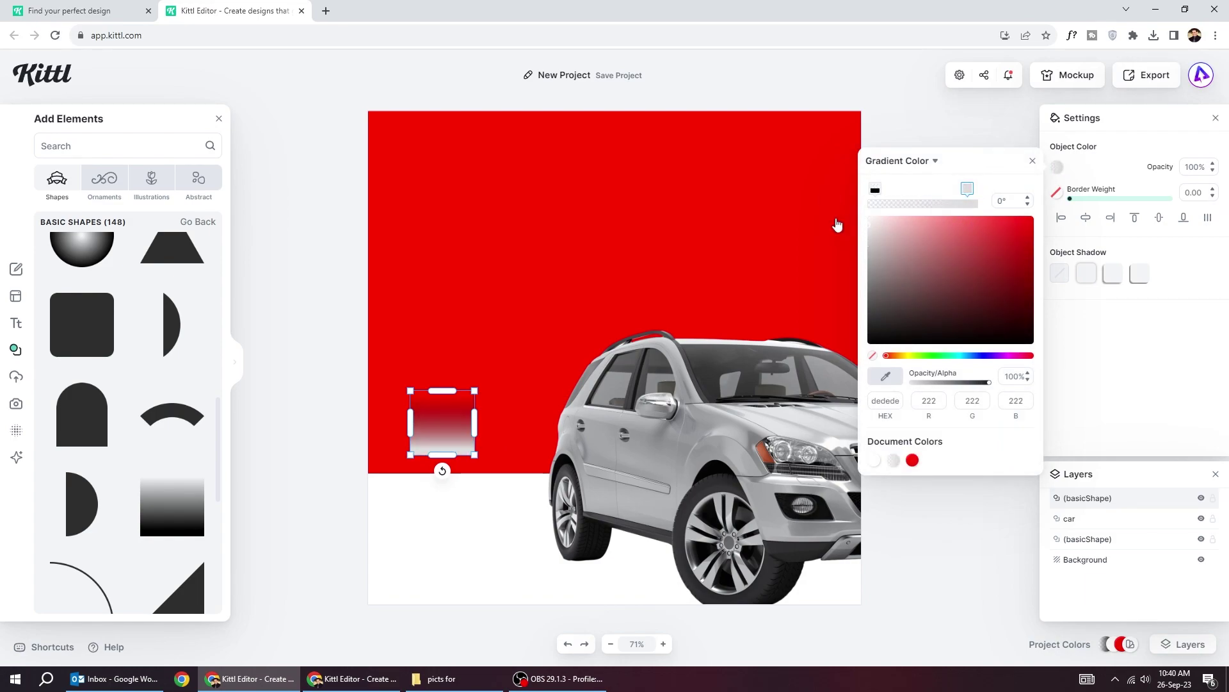
{"action": "left_click", "coordinate": [875, 189]}
{"action": "left_click", "coordinate": [1032, 160]}
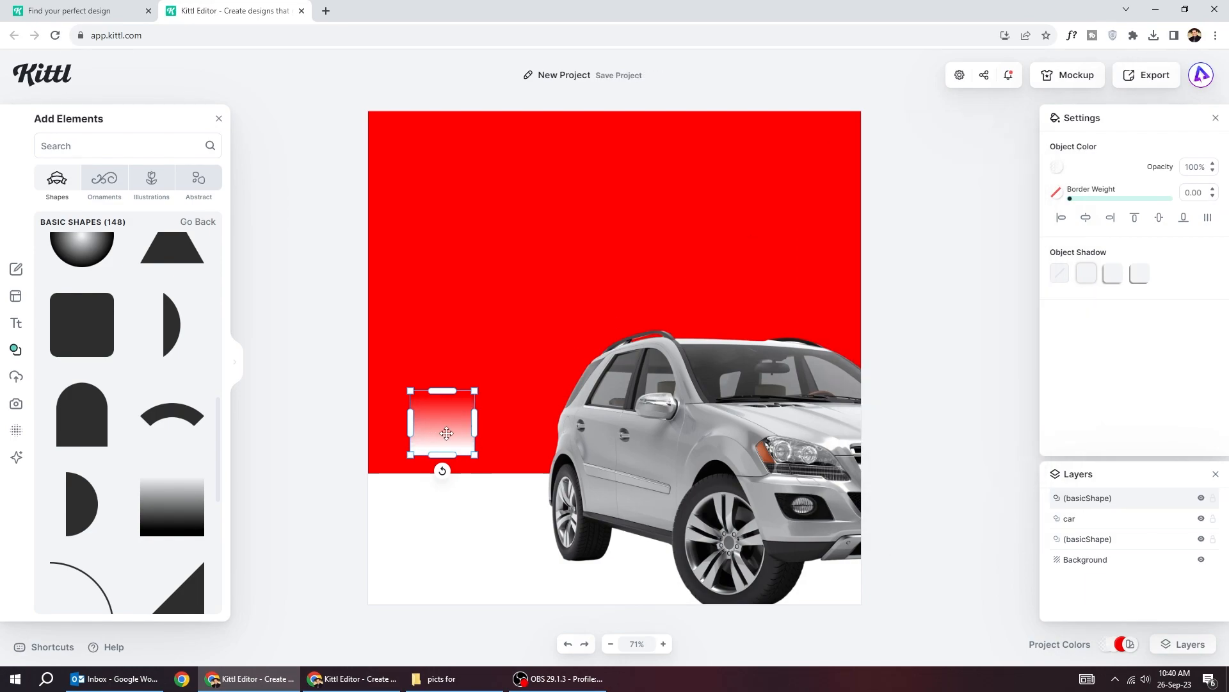
Step: Stretch the gradient band across the width, send it behind the SUV and extend it upward
{"action": "mouse_move", "coordinate": [442, 427]}
{"action": "left_mouse_down"}
{"action": "mouse_move", "coordinate": [405, 451]}
{"action": "mouse_move", "coordinate": [888, 446]}
{"action": "left_mouse_up"}
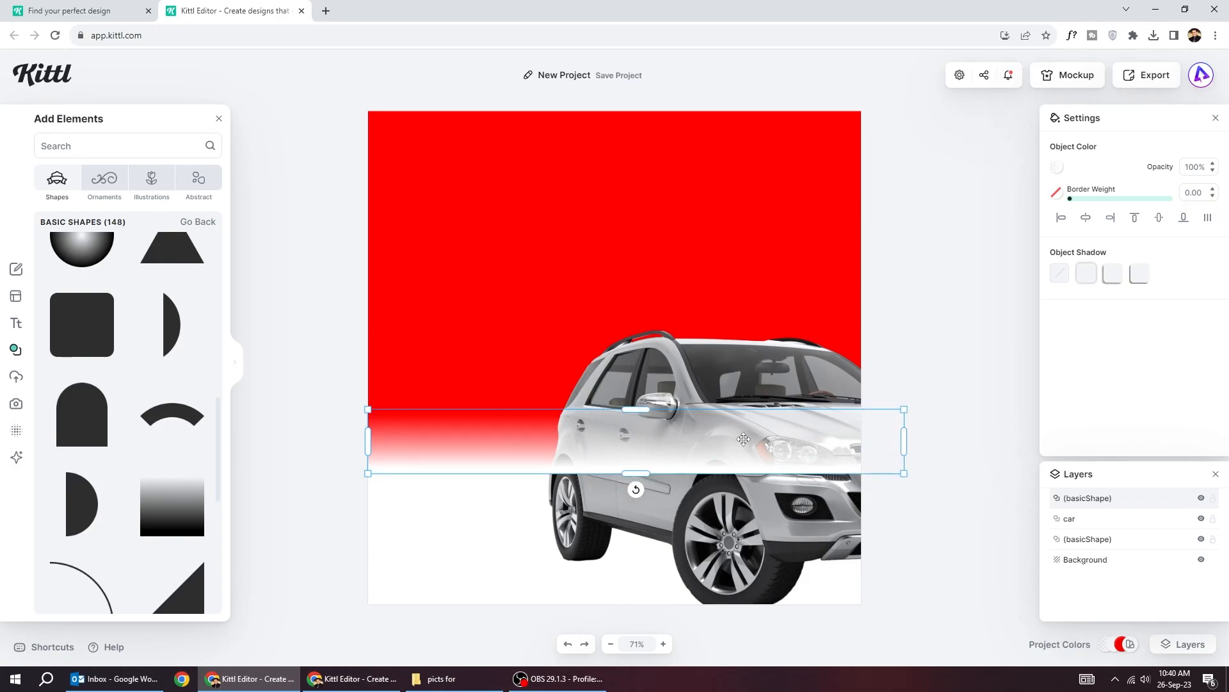
{"action": "right_click", "coordinate": [615, 440]}
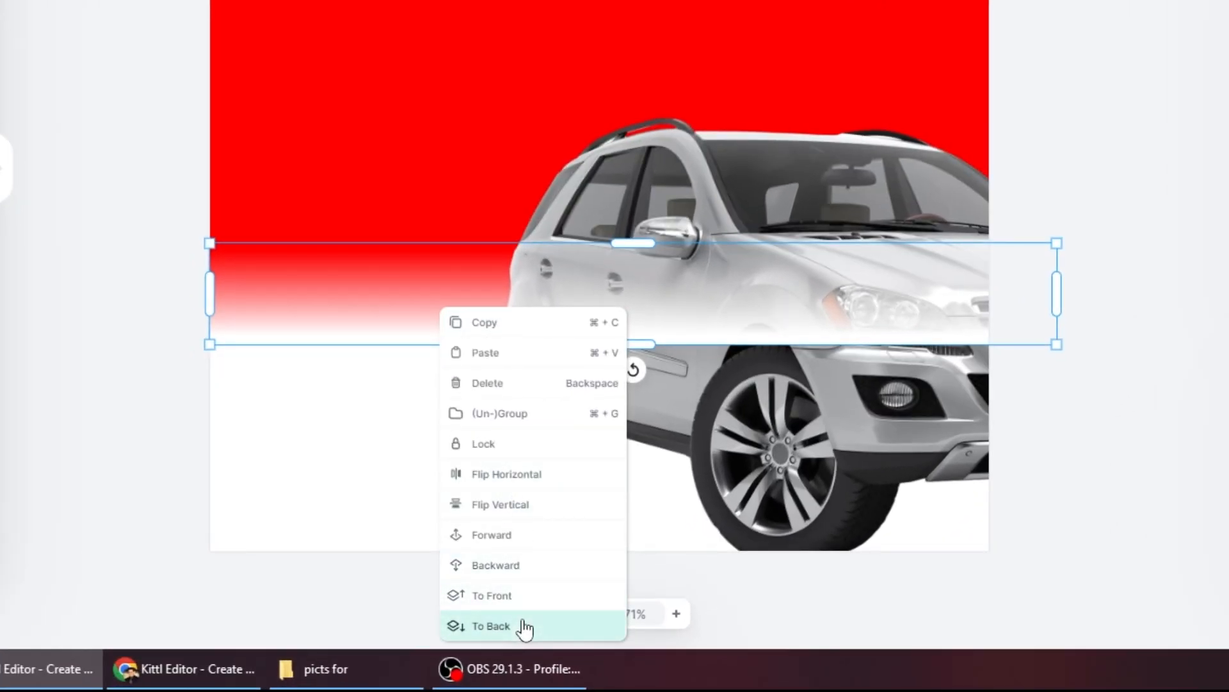
{"action": "left_click", "coordinate": [537, 562]}
{"action": "left_click_drag", "start_coordinate": [634, 242], "coordinate": [634, 39]}
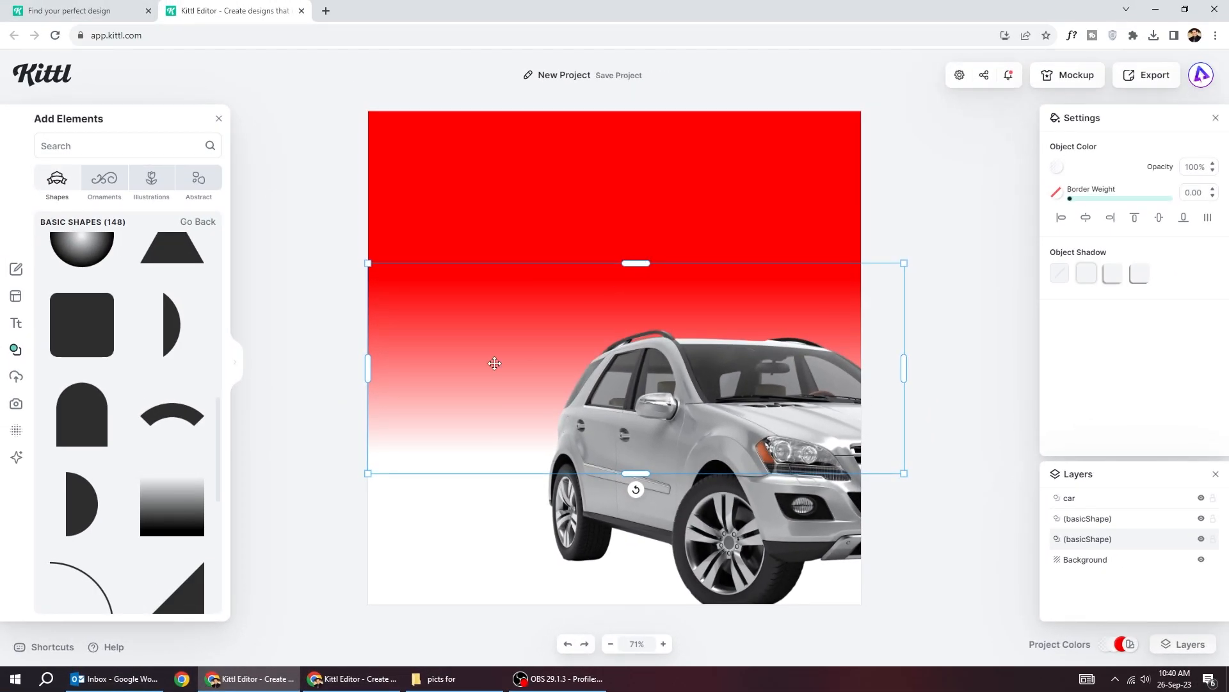
{"action": "left_click", "coordinate": [336, 384]}
Step: Add a white headline text and move it toward the top of the poster
{"action": "left_click", "coordinate": [16, 323]}
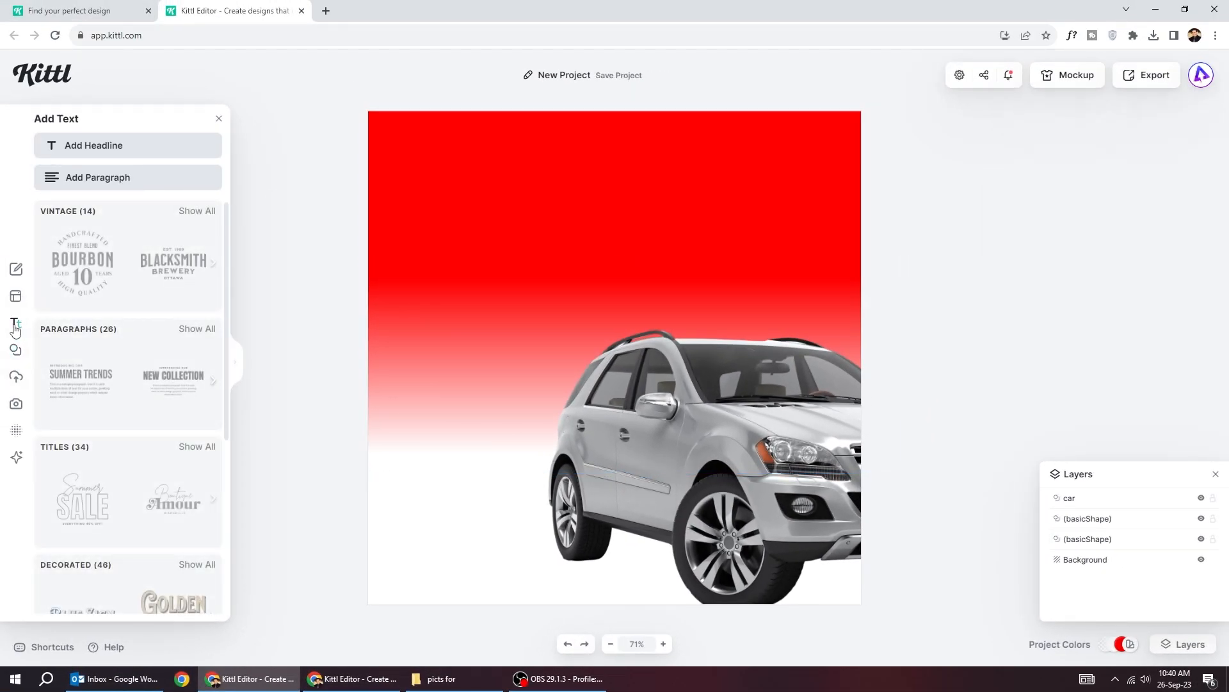
{"action": "left_click", "coordinate": [114, 146]}
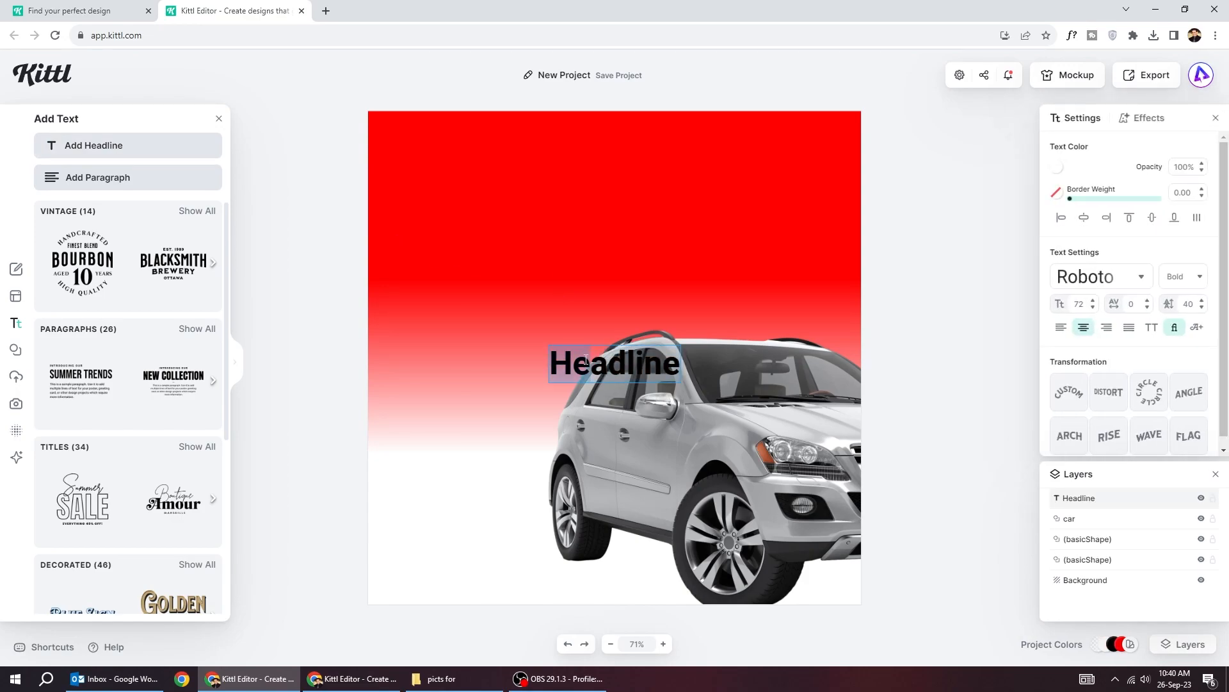
{"action": "left_click", "coordinate": [1061, 169]}
{"action": "left_click", "coordinate": [888, 426]}
{"action": "left_click_drag", "start_coordinate": [615, 363], "coordinate": [568, 258]}
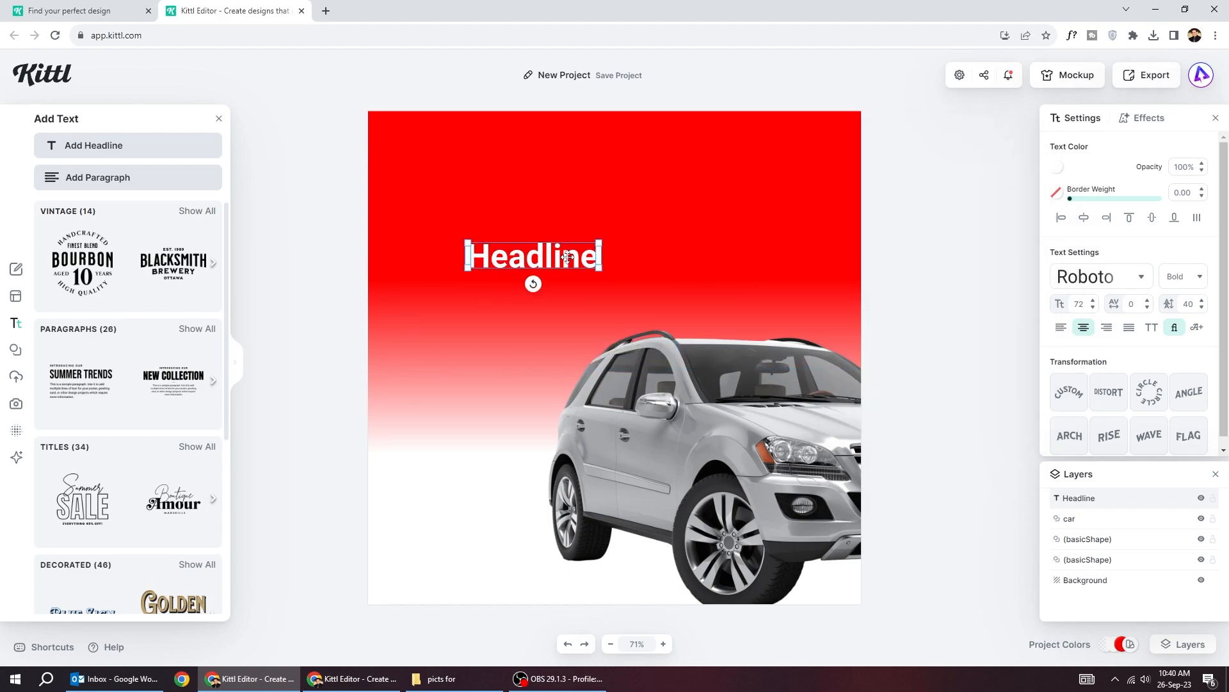
Step: Reword the headline to Rent your car, fitting one line near the top-left
{"action": "double_click", "coordinate": [568, 258]}
{"action": "type", "text": "Rent a "}
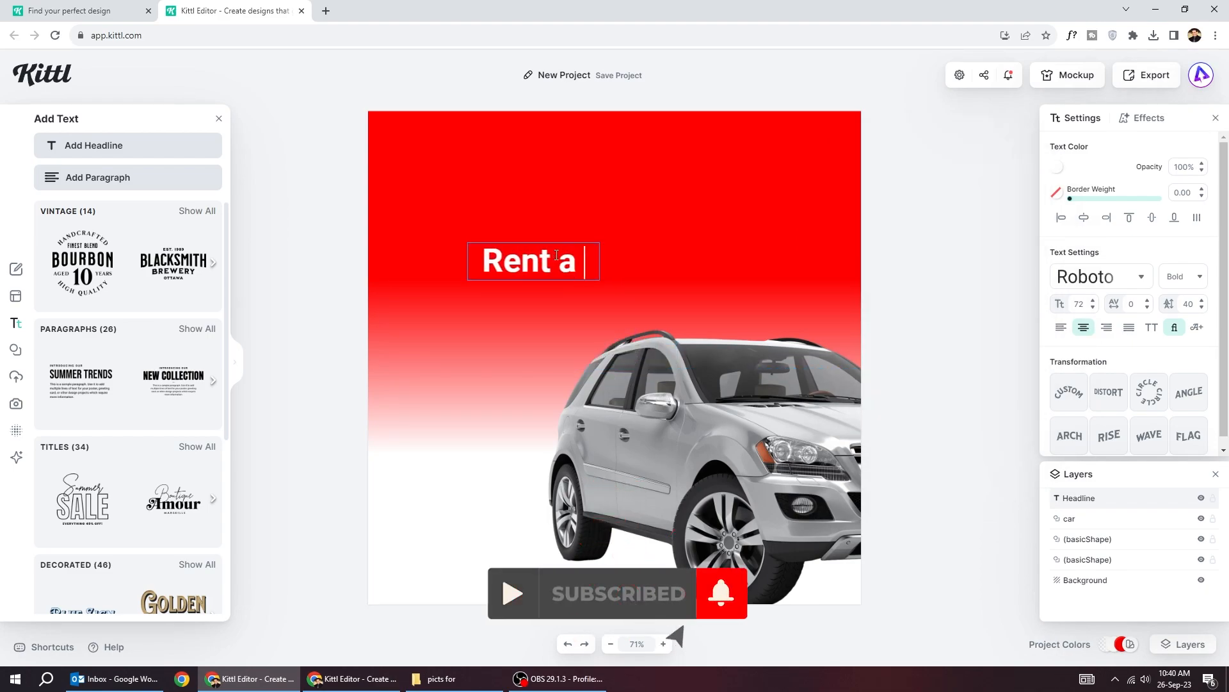
{"action": "key", "text": "BackSpace"}
{"action": "key", "text": "BackSpace"}
{"action": "type", "text": "your car"}
{"action": "scroll", "coordinate": [633, 414], "scroll_direction": "down", "scroll_amount": 3}
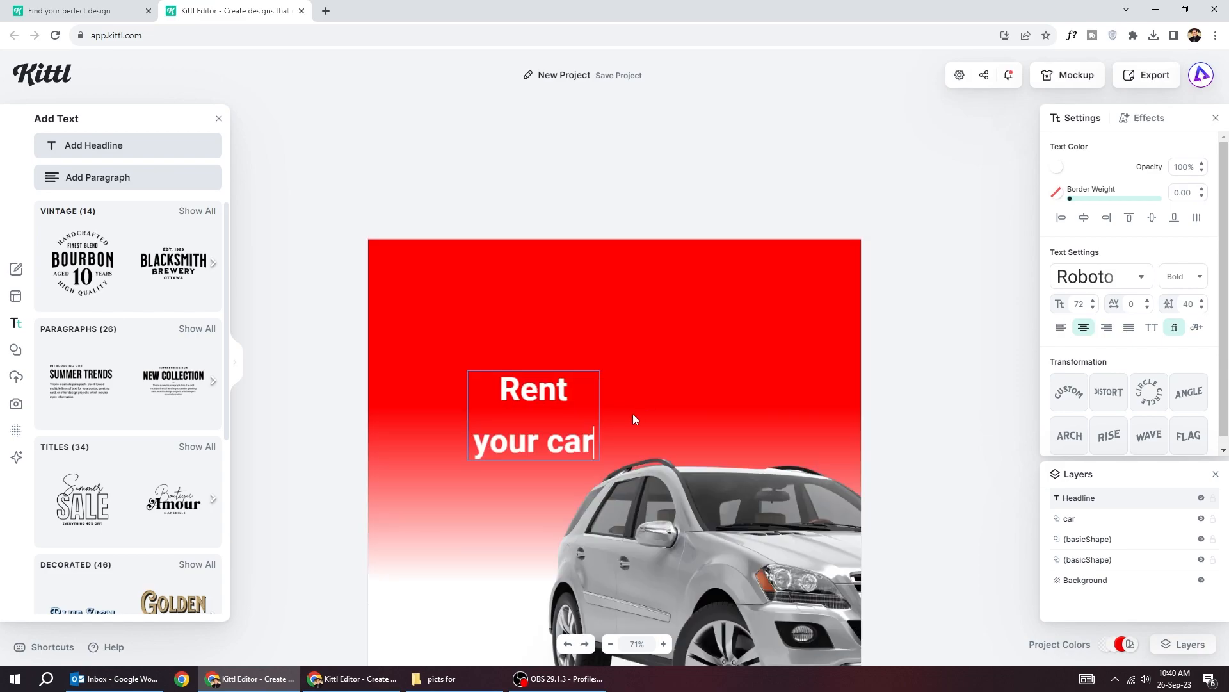
{"action": "scroll", "coordinate": [650, 378], "scroll_direction": "up", "scroll_amount": 3}
{"action": "key", "text": "Escape"}
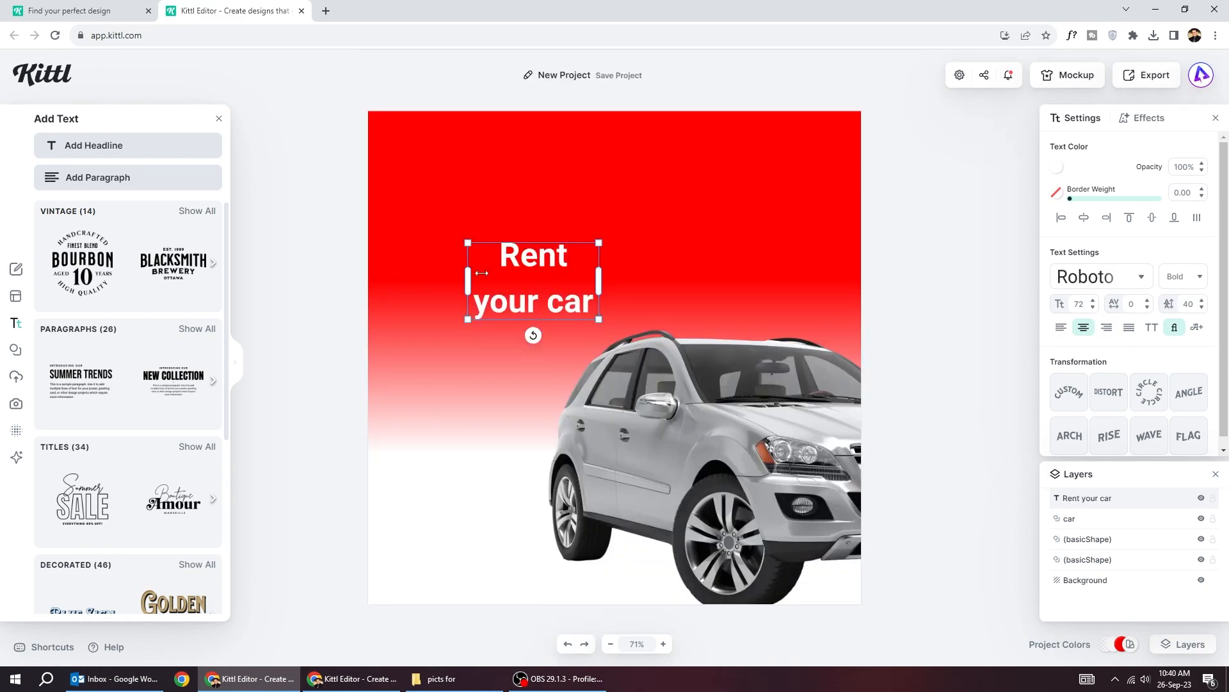
{"action": "left_click_drag", "start_coordinate": [600, 281], "coordinate": [692, 279]}
{"action": "left_click_drag", "start_coordinate": [595, 260], "coordinate": [562, 246]}
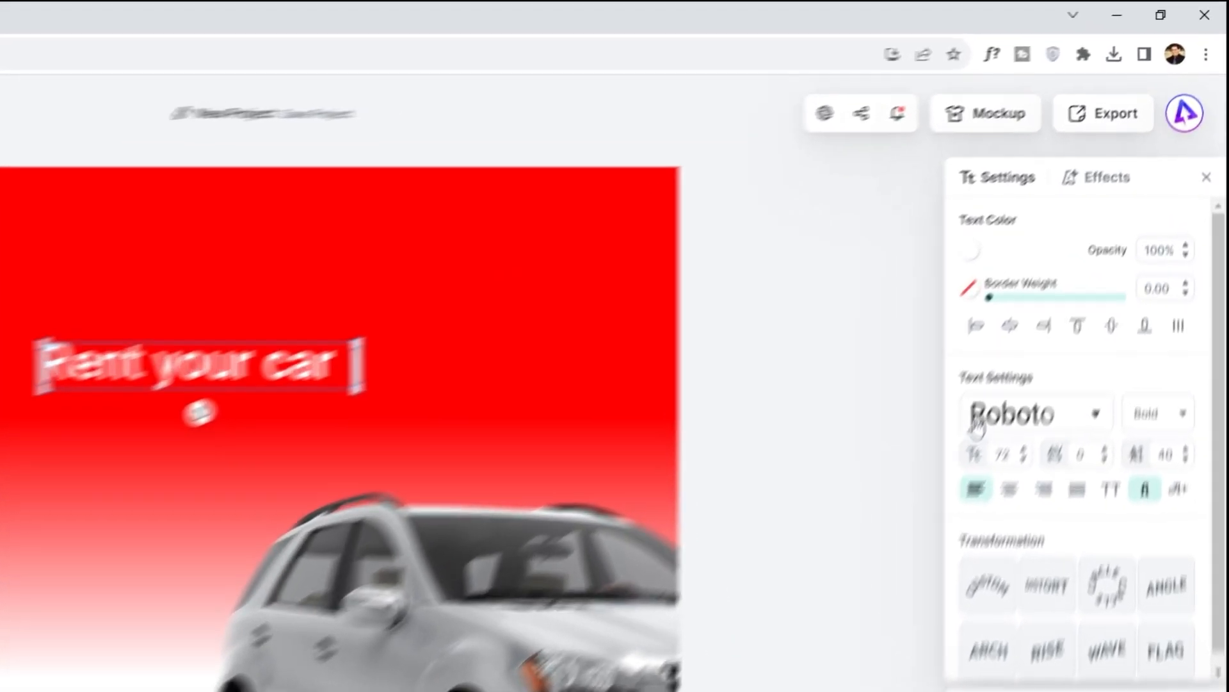
Step: Style the headline in Poppins Medium, size 70, letter spacing -14
{"action": "left_click", "coordinate": [1100, 276]}
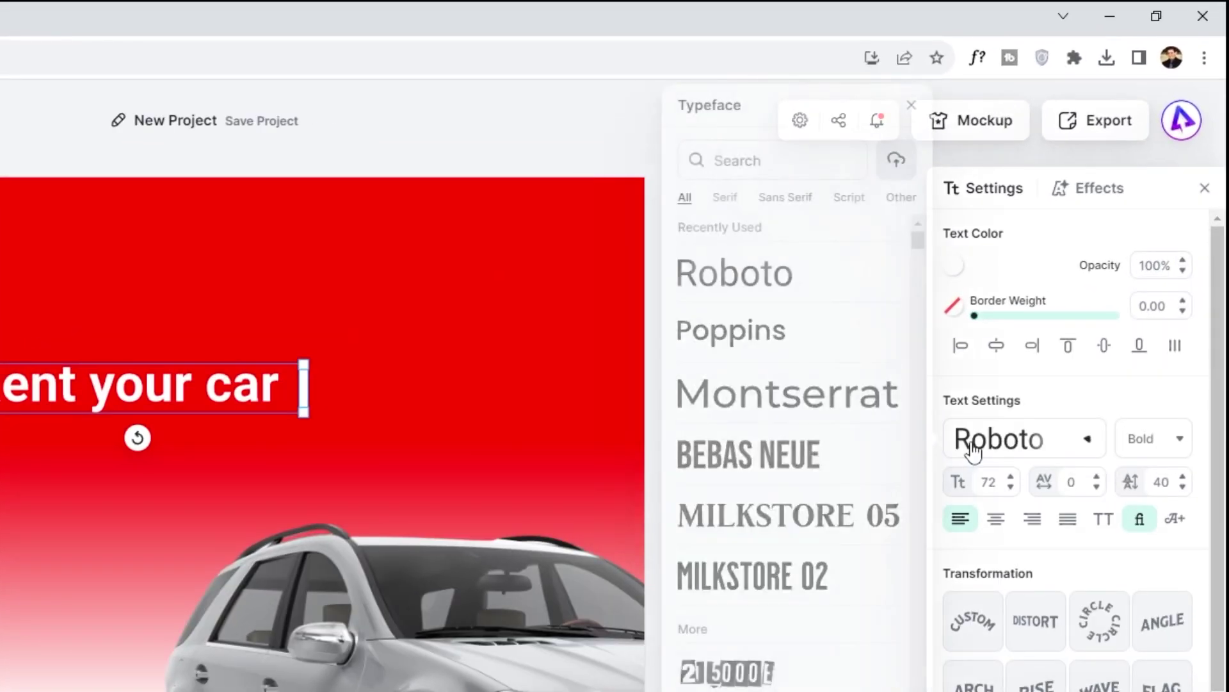
{"action": "left_click", "coordinate": [752, 335]}
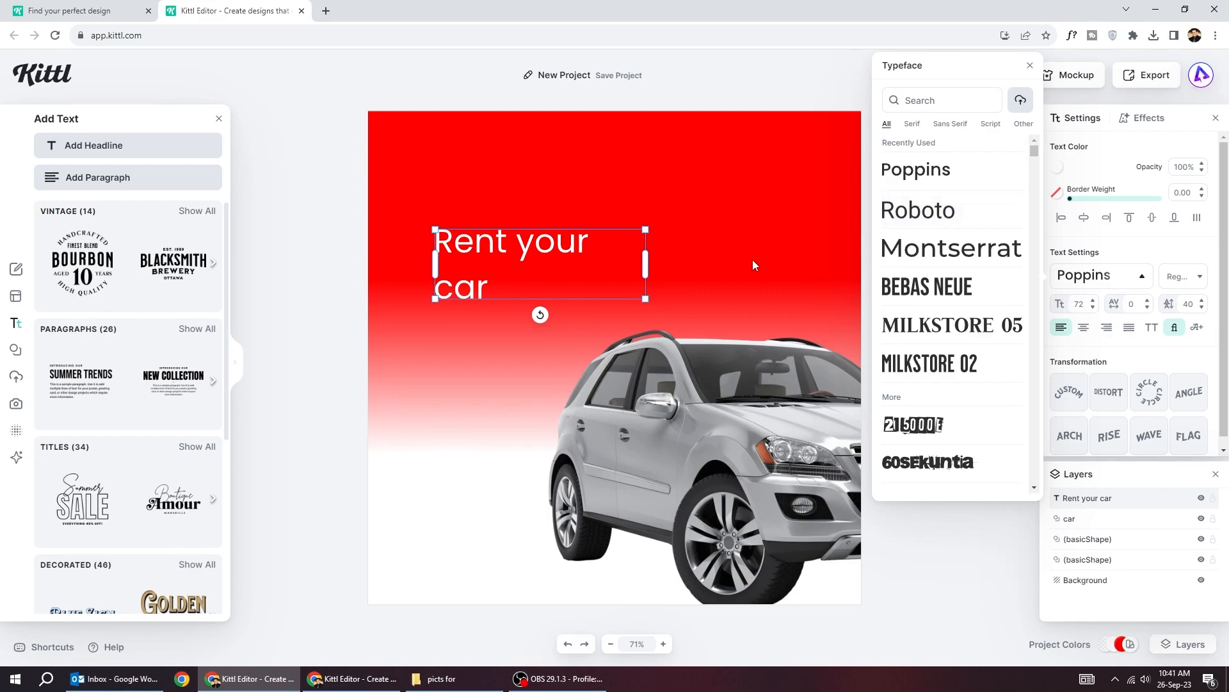
{"action": "left_click_drag", "start_coordinate": [646, 264], "coordinate": [704, 248]}
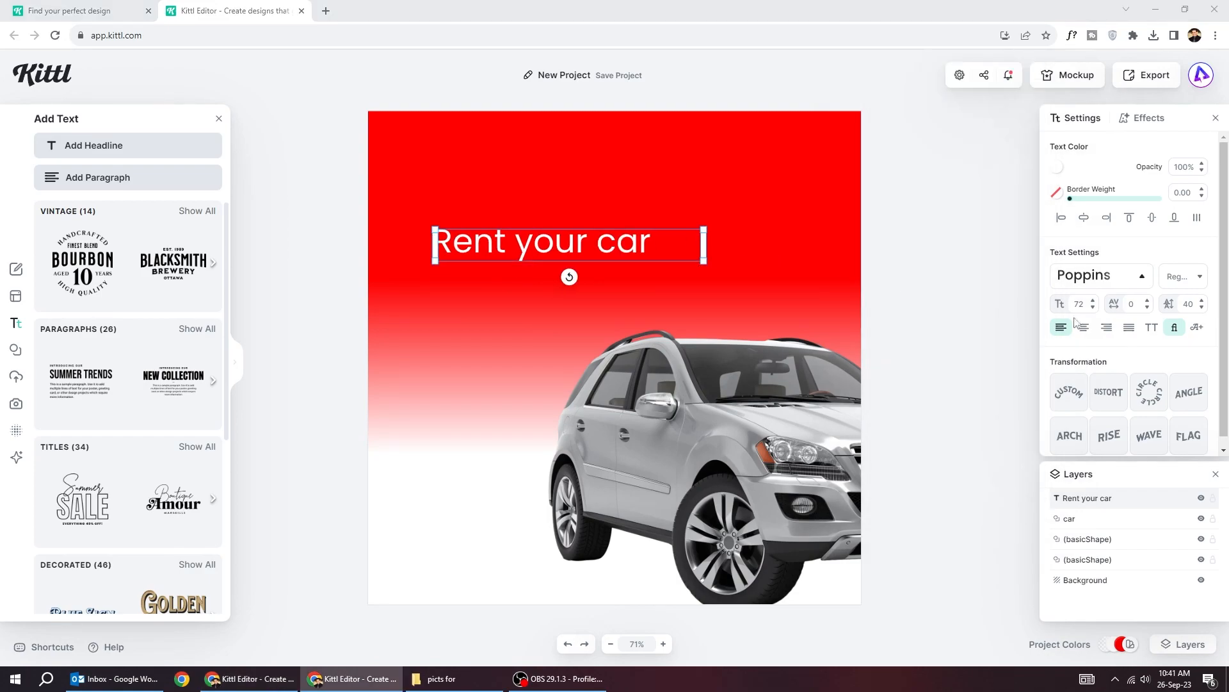
{"action": "left_click", "coordinate": [1186, 276]}
{"action": "left_click", "coordinate": [1153, 478]}
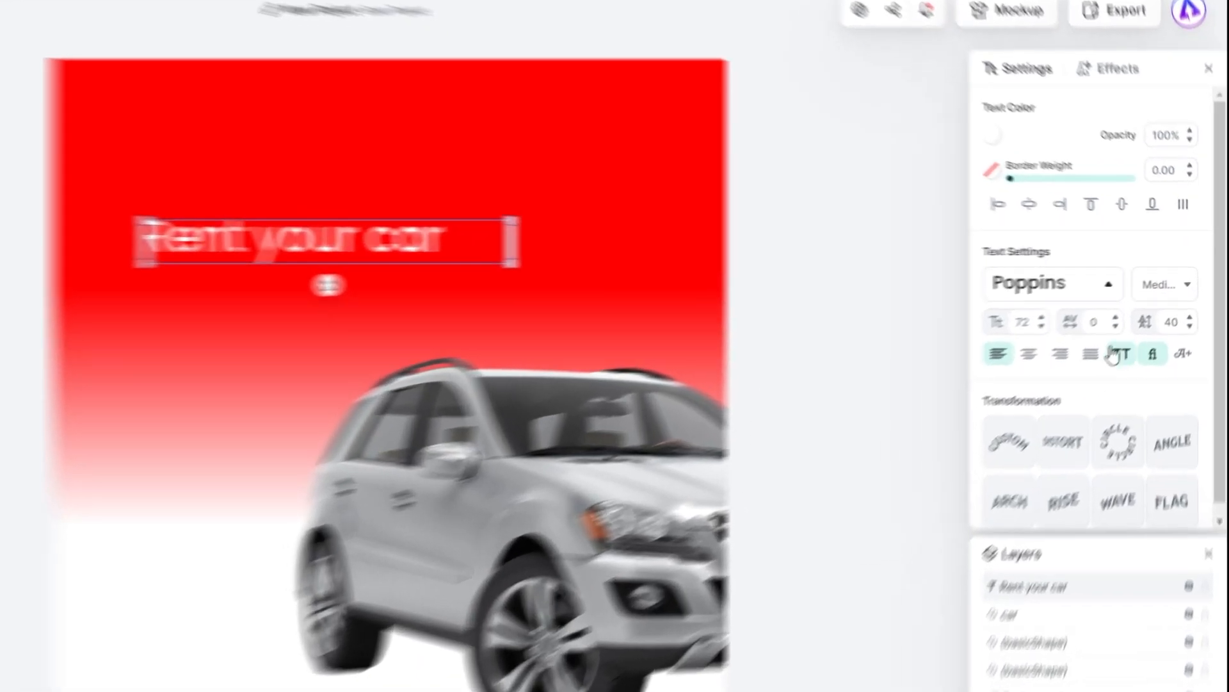
{"action": "left_click", "coordinate": [1135, 308]}
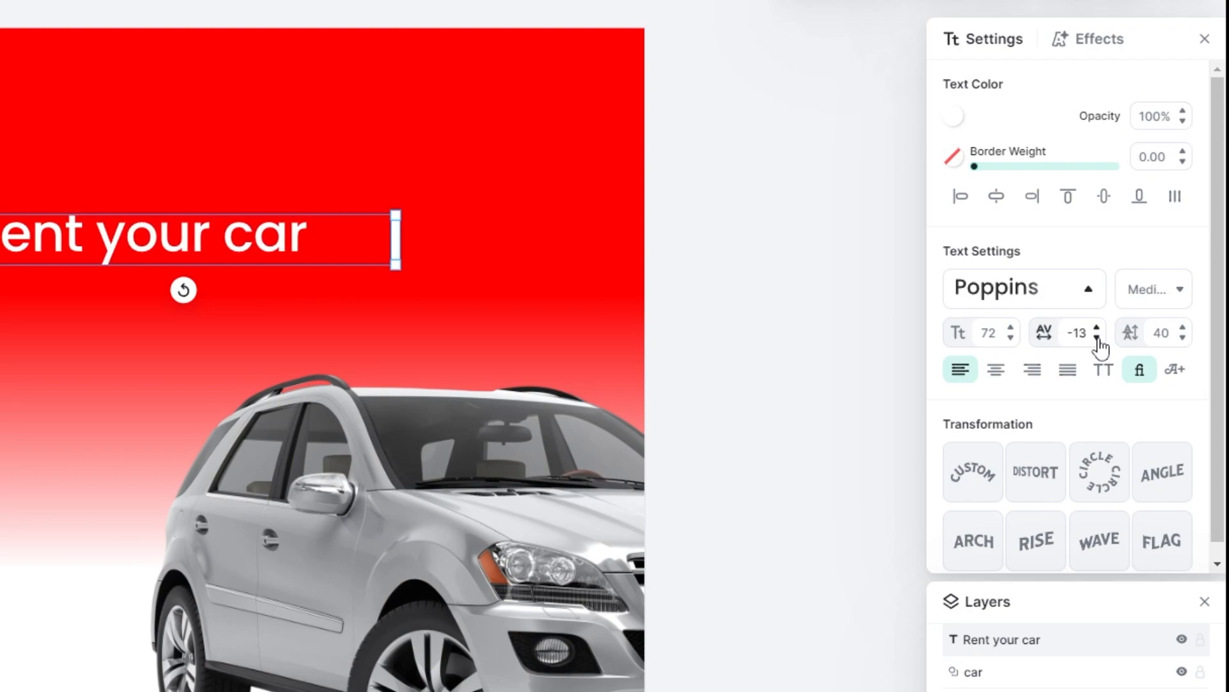
{"action": "left_click", "coordinate": [1011, 338]}
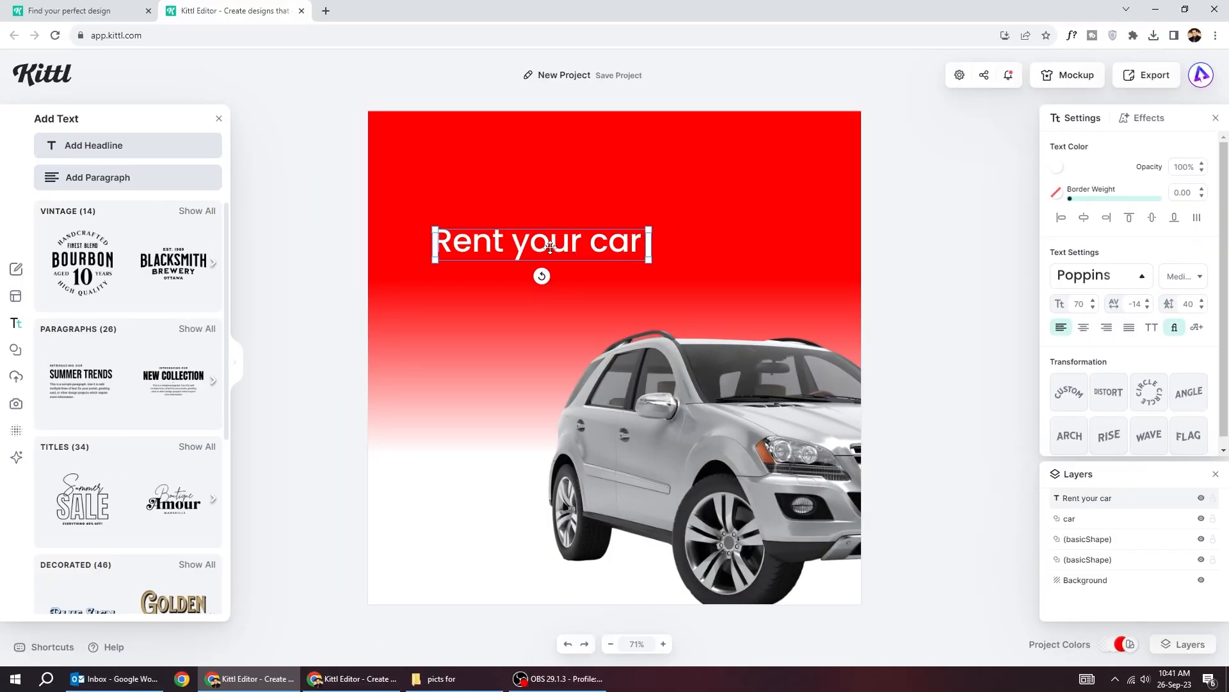
Step: Add a square and stretch it into a wide bar just below the headline
{"action": "left_click_drag", "start_coordinate": [551, 249], "coordinate": [521, 249]}
{"action": "left_click", "coordinate": [18, 351]}
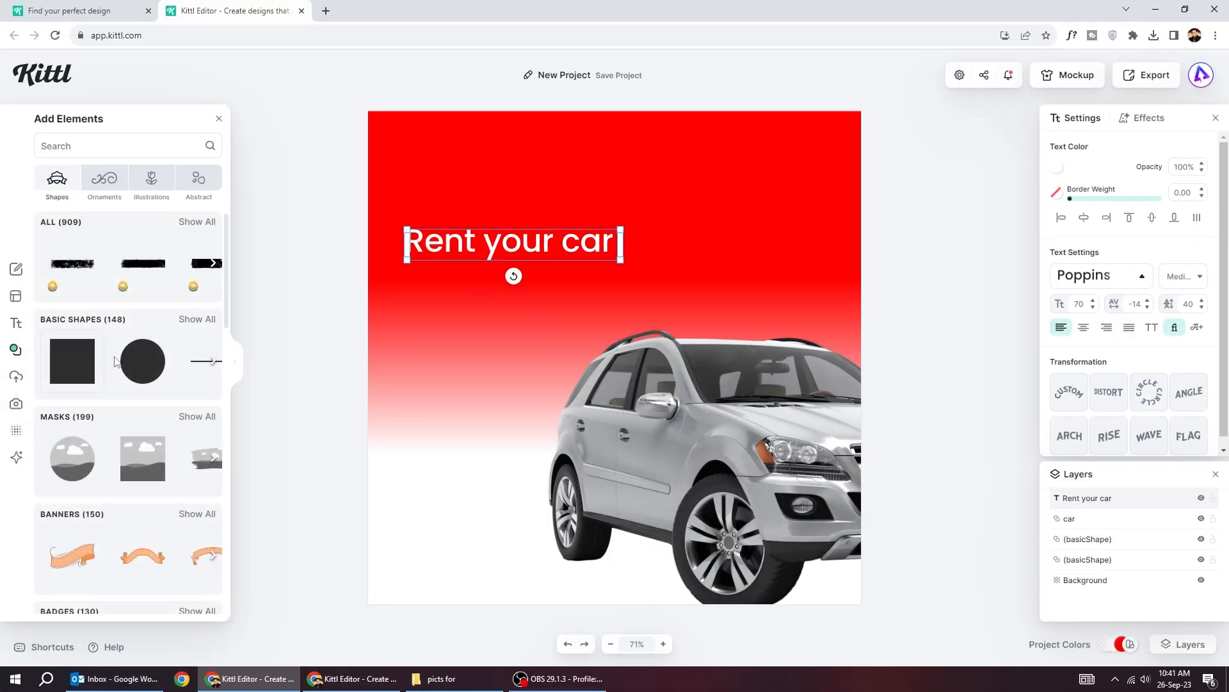
{"action": "left_click", "coordinate": [73, 361]}
{"action": "left_click_drag", "start_coordinate": [462, 334], "coordinate": [659, 333]}
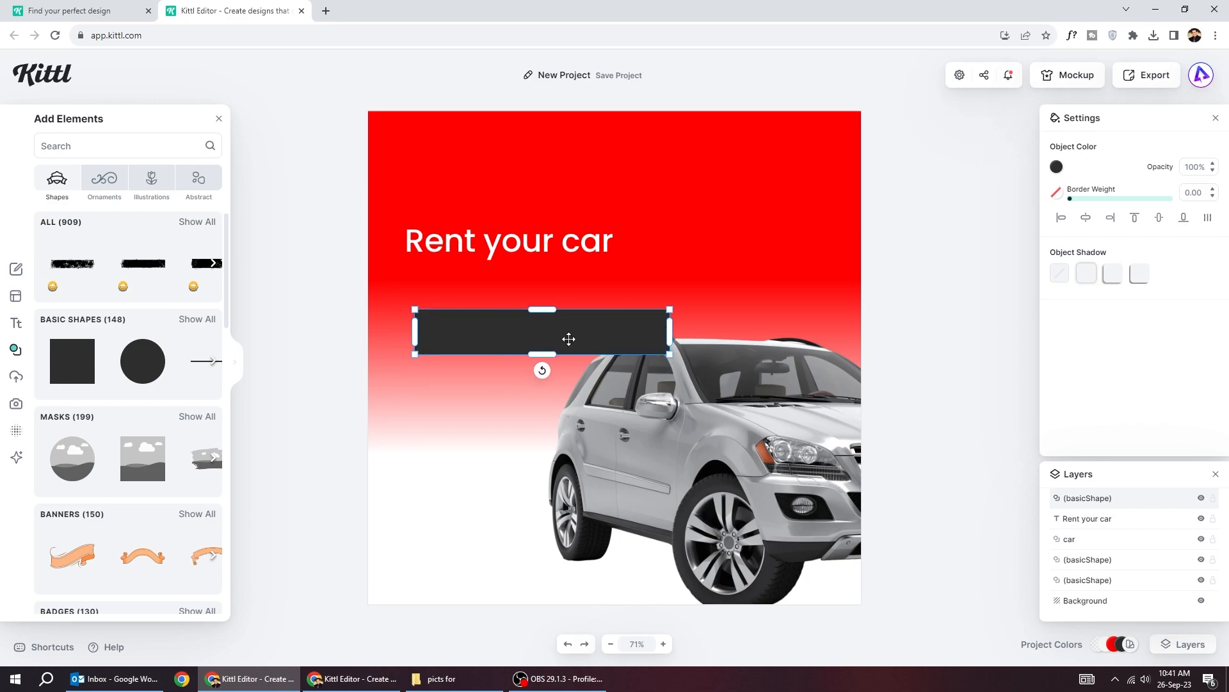
{"action": "left_click_drag", "start_coordinate": [568, 332], "coordinate": [531, 306]}
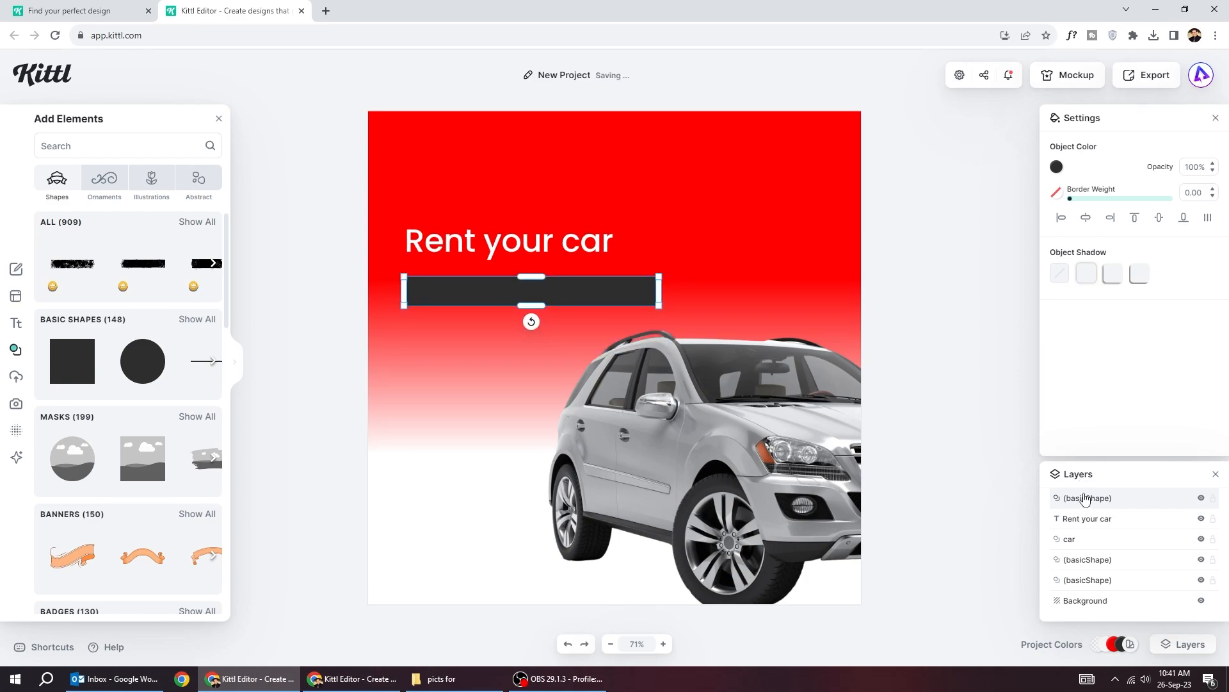
Step: Layer the dark bar beneath the headline and move it up behind the Rent your car text
{"action": "left_click_drag", "start_coordinate": [1090, 527], "coordinate": [1089, 528]}
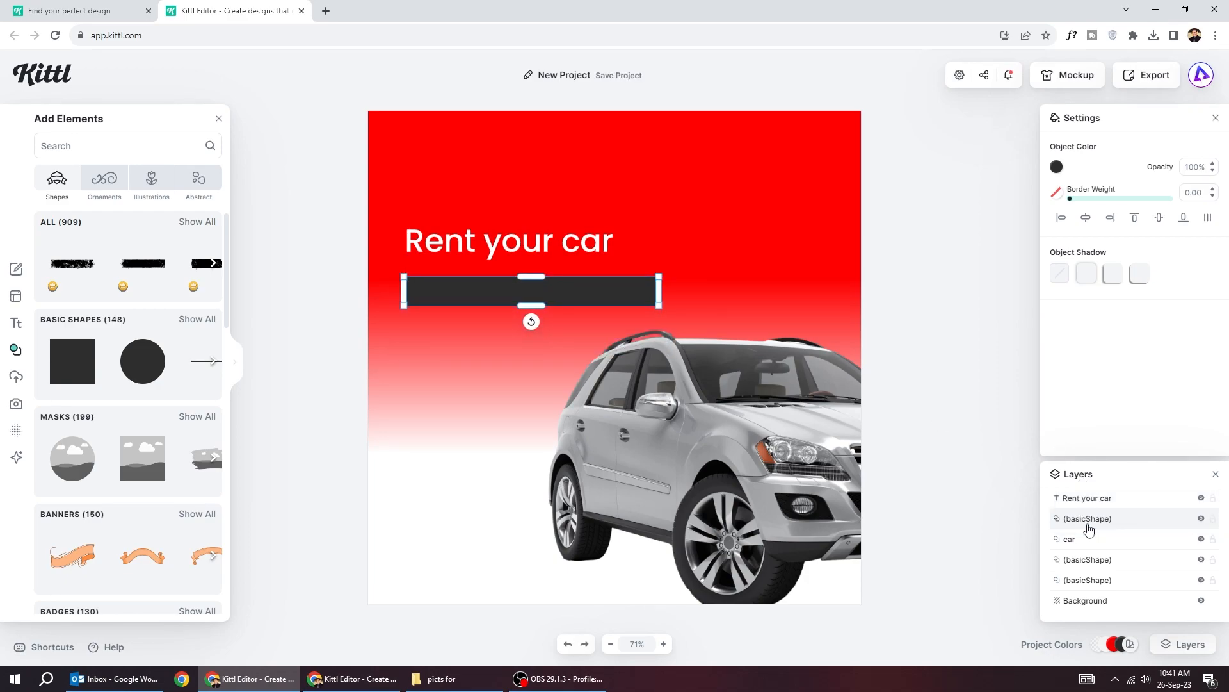
{"action": "left_click_drag", "start_coordinate": [506, 304], "coordinate": [485, 249]}
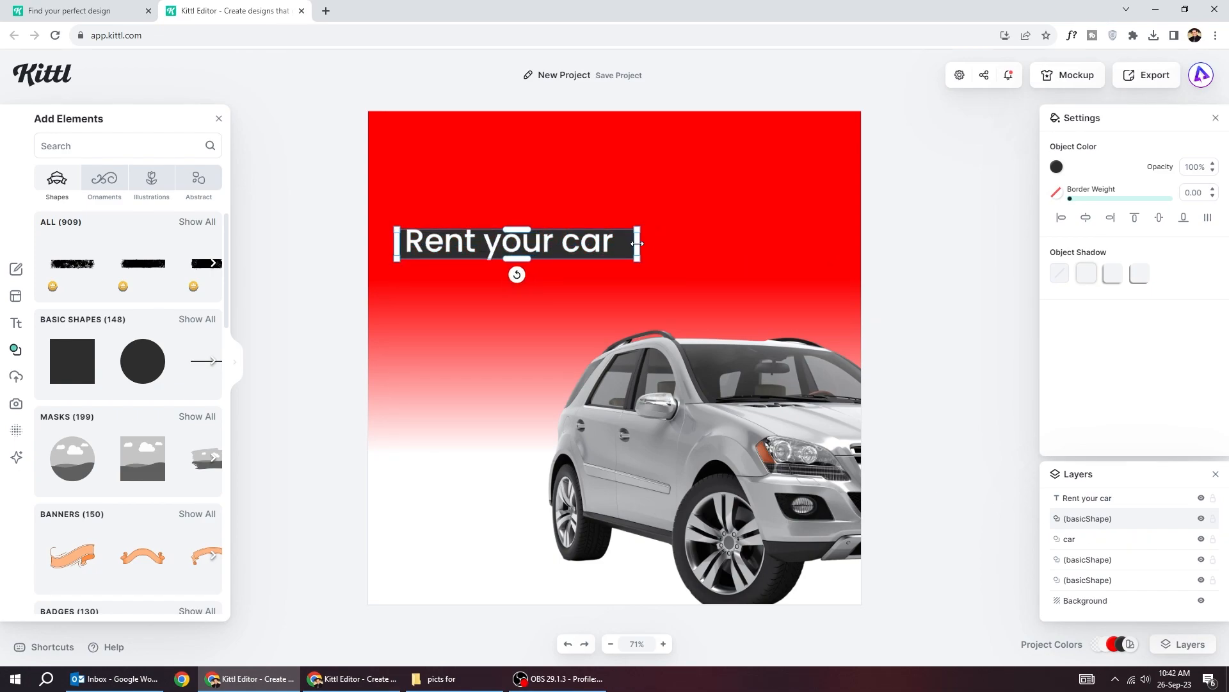
{"action": "left_click", "coordinate": [550, 314]}
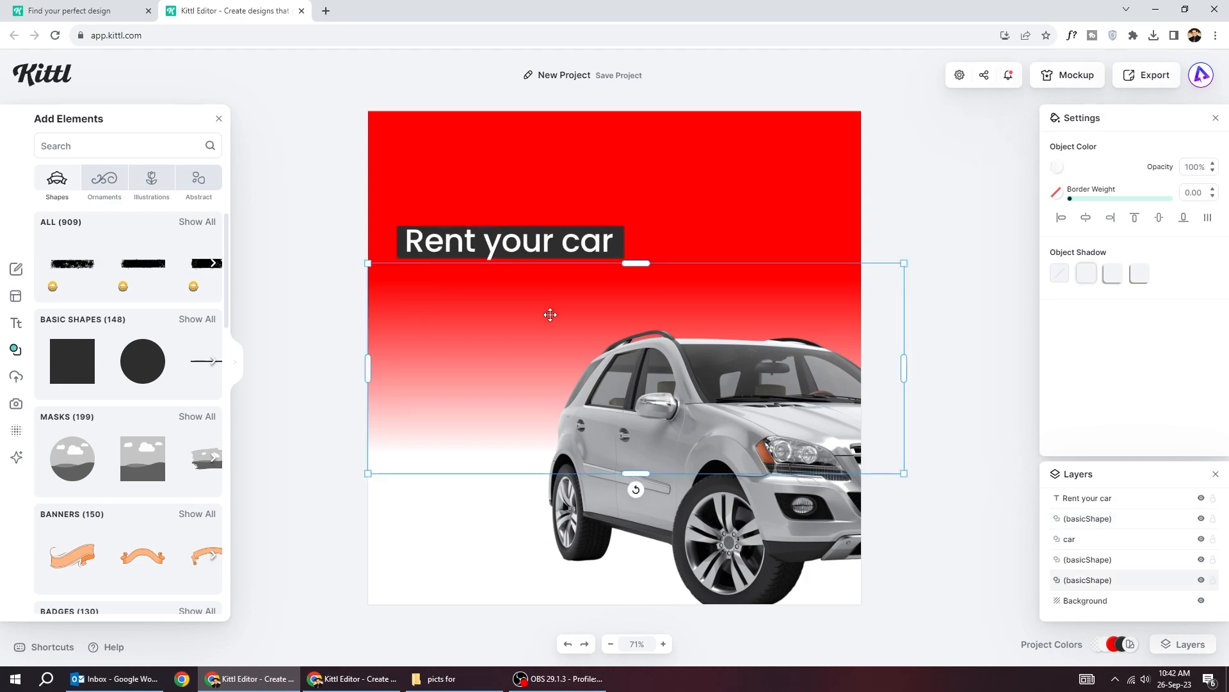
{"action": "left_click", "coordinate": [323, 366]}
{"action": "left_click", "coordinate": [624, 243]}
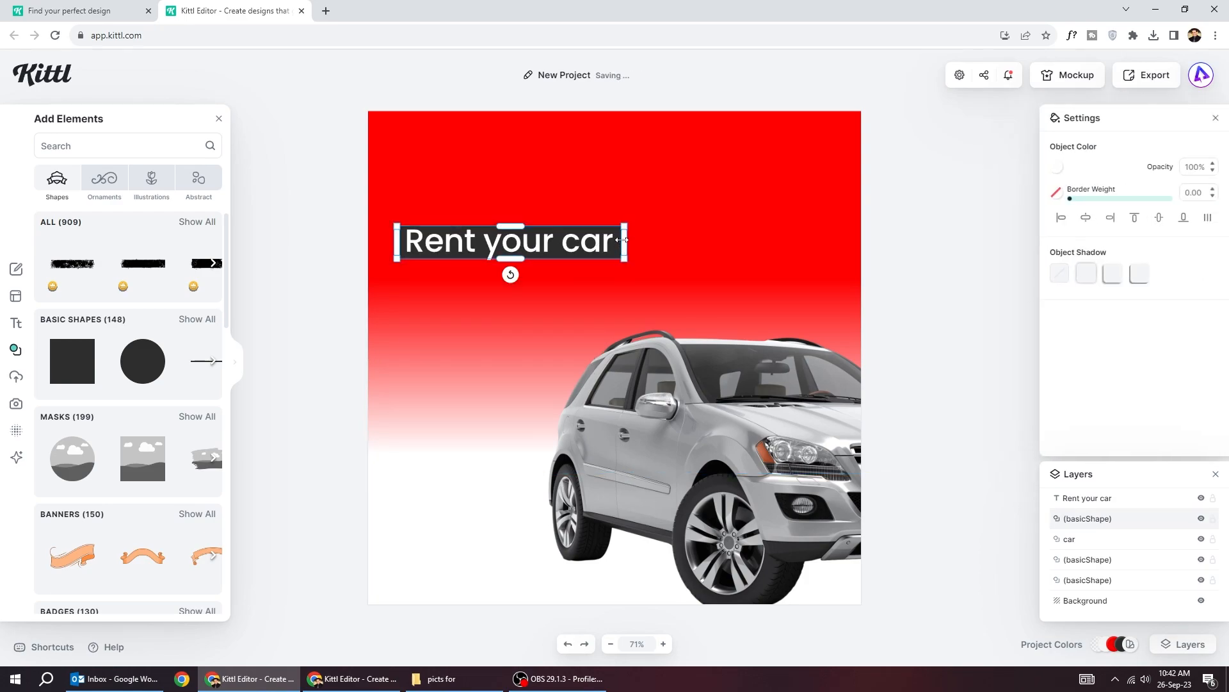
Step: Duplicate the headline below and retype it as comfortably and safely!
{"action": "left_click", "coordinate": [455, 245]}
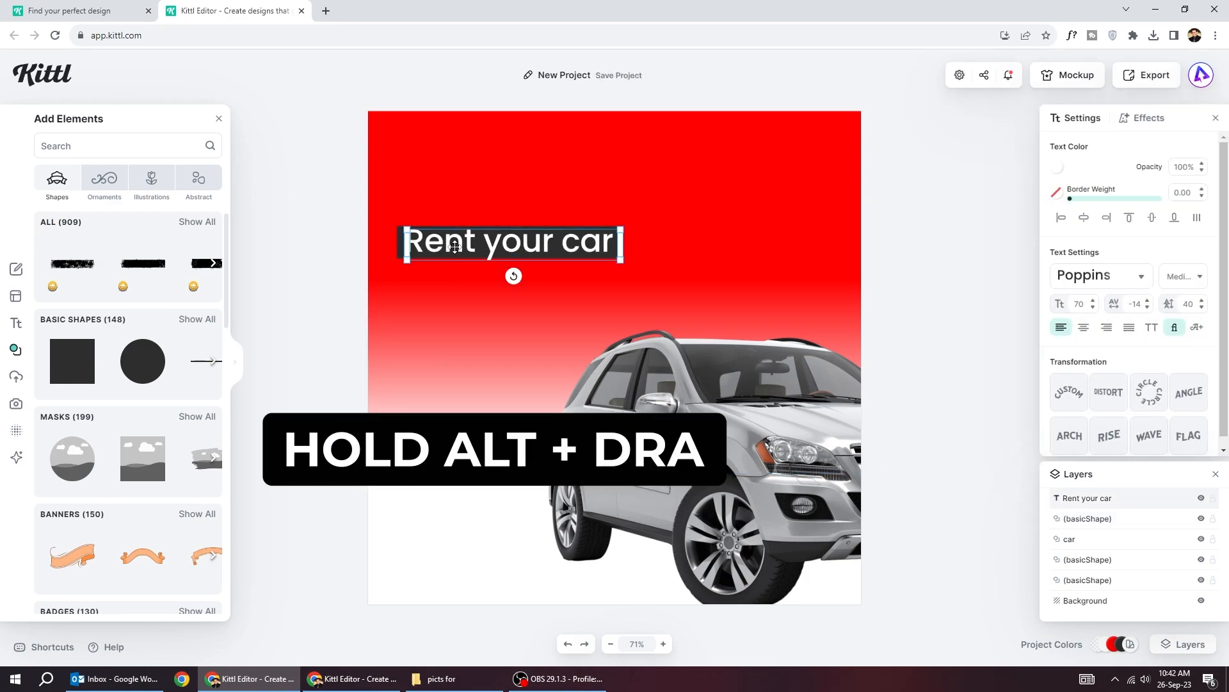
{"action": "left_click_drag", "start_coordinate": [456, 246], "coordinate": [452, 288]}
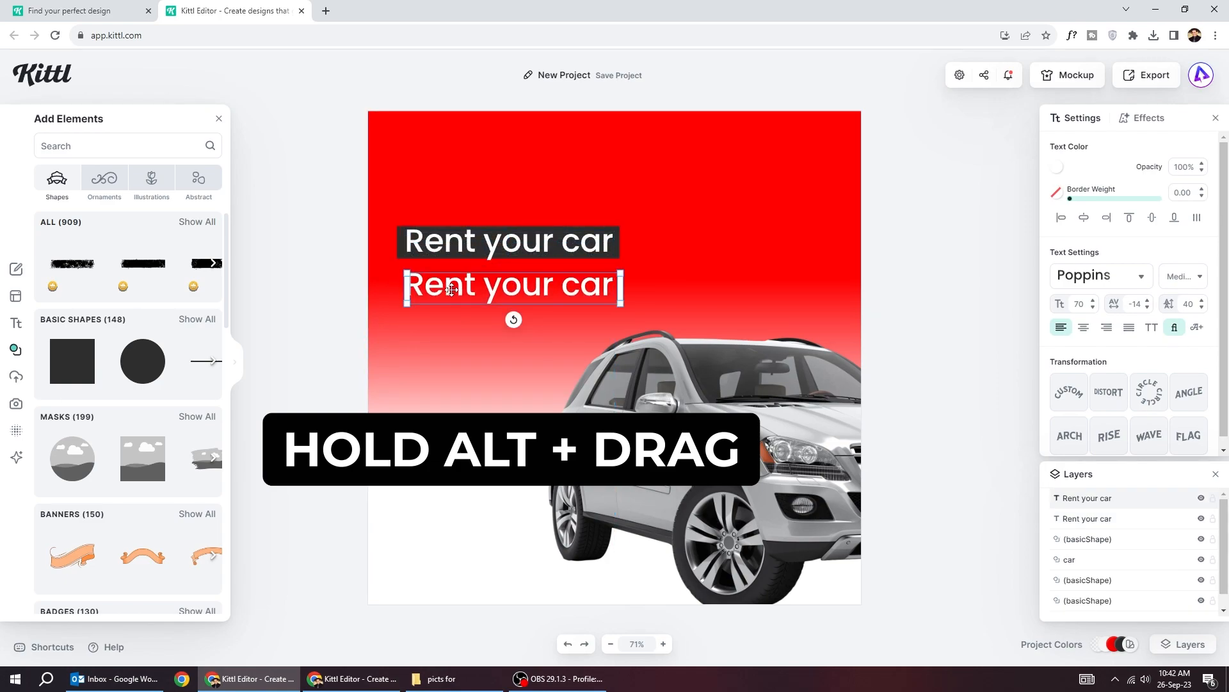
{"action": "double_click", "coordinate": [450, 289]}
{"action": "key", "text": "ctrl+a"}
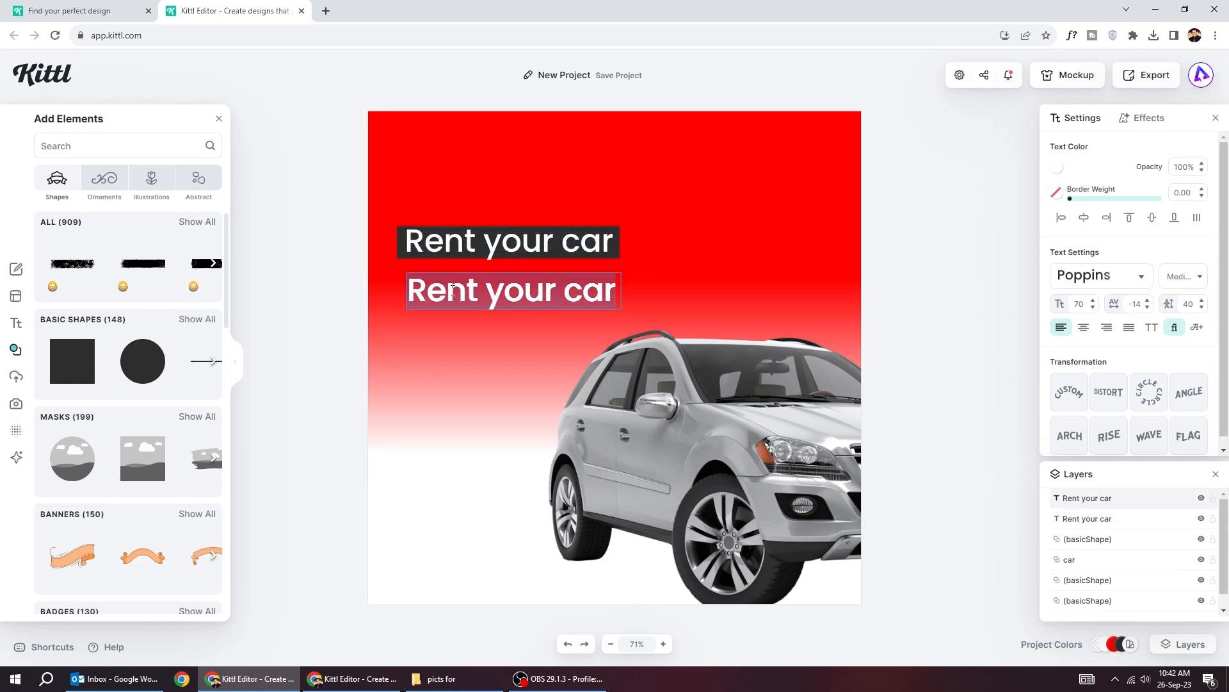
{"action": "type", "text": "comfortably and safely!"}
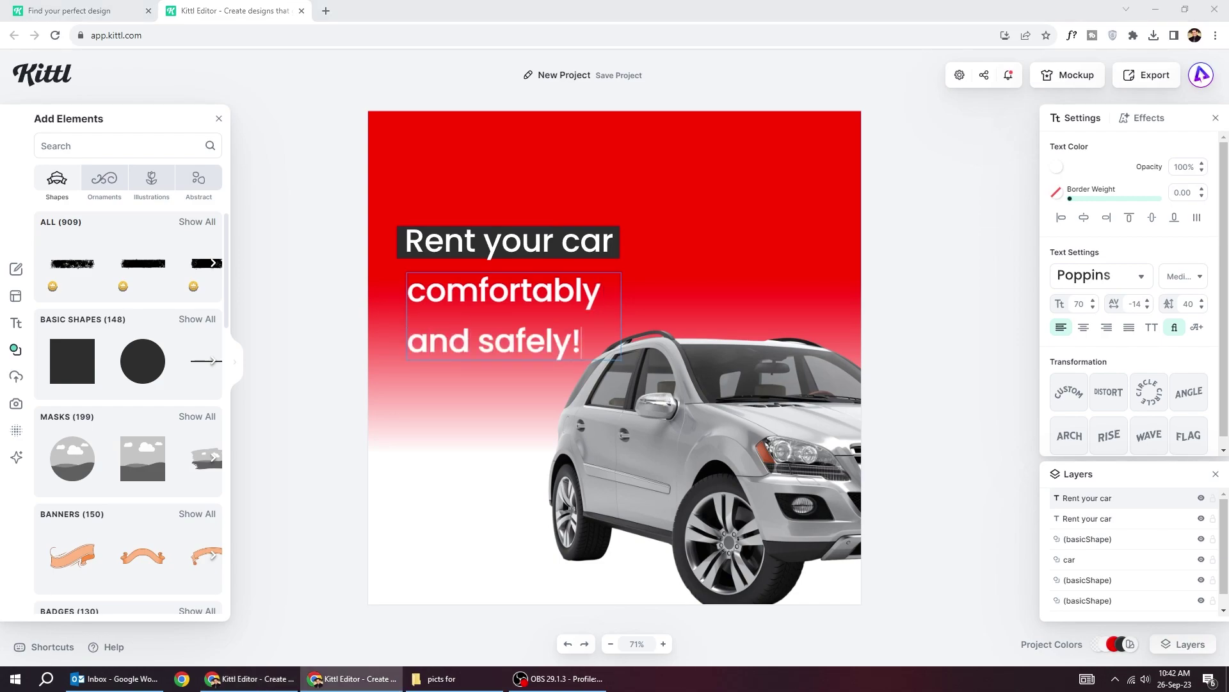
{"action": "key", "text": "Escape"}
{"action": "type", "text": "safely!"}
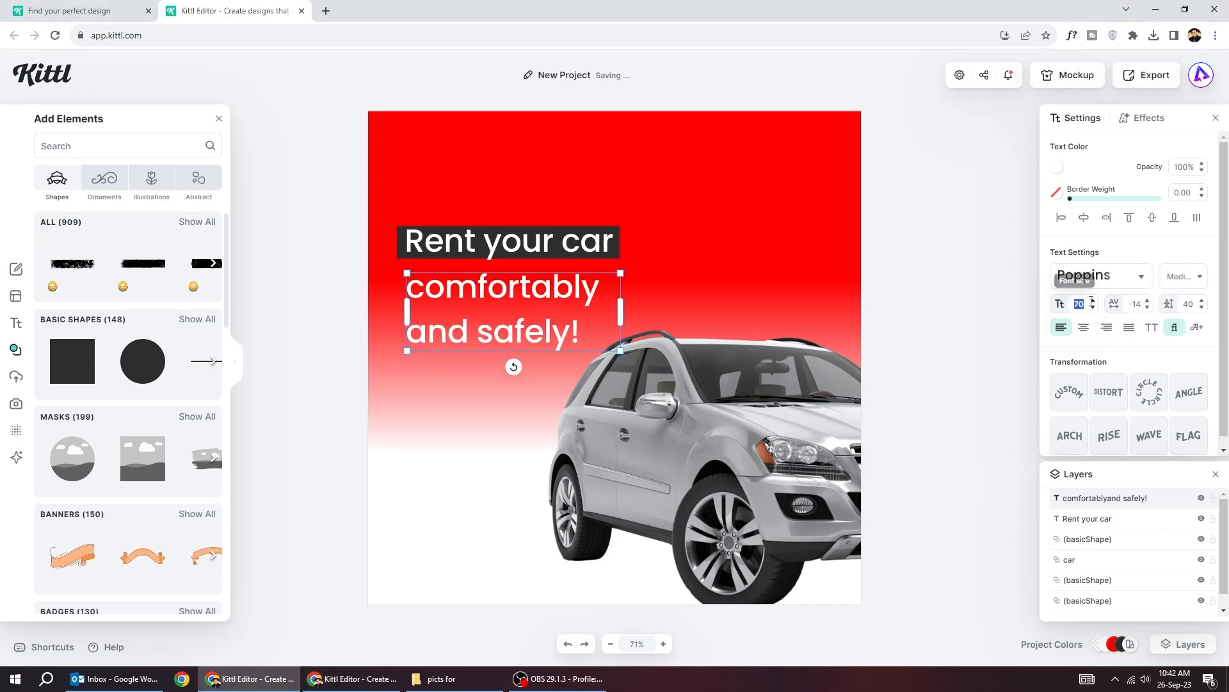
Step: Set the second line to size 72, Bold, tightened line spacing, tucked under the headline
{"action": "left_click", "coordinate": [1092, 300]}
{"action": "left_click", "coordinate": [1184, 276]}
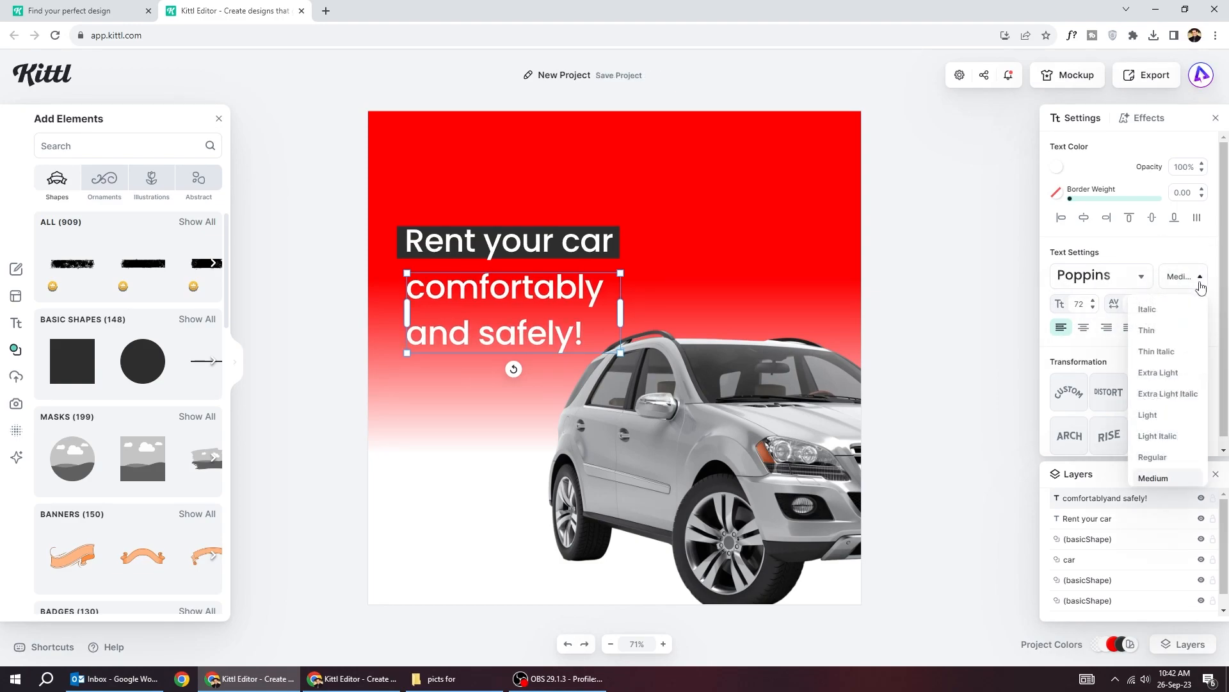
{"action": "left_click", "coordinate": [1149, 433]}
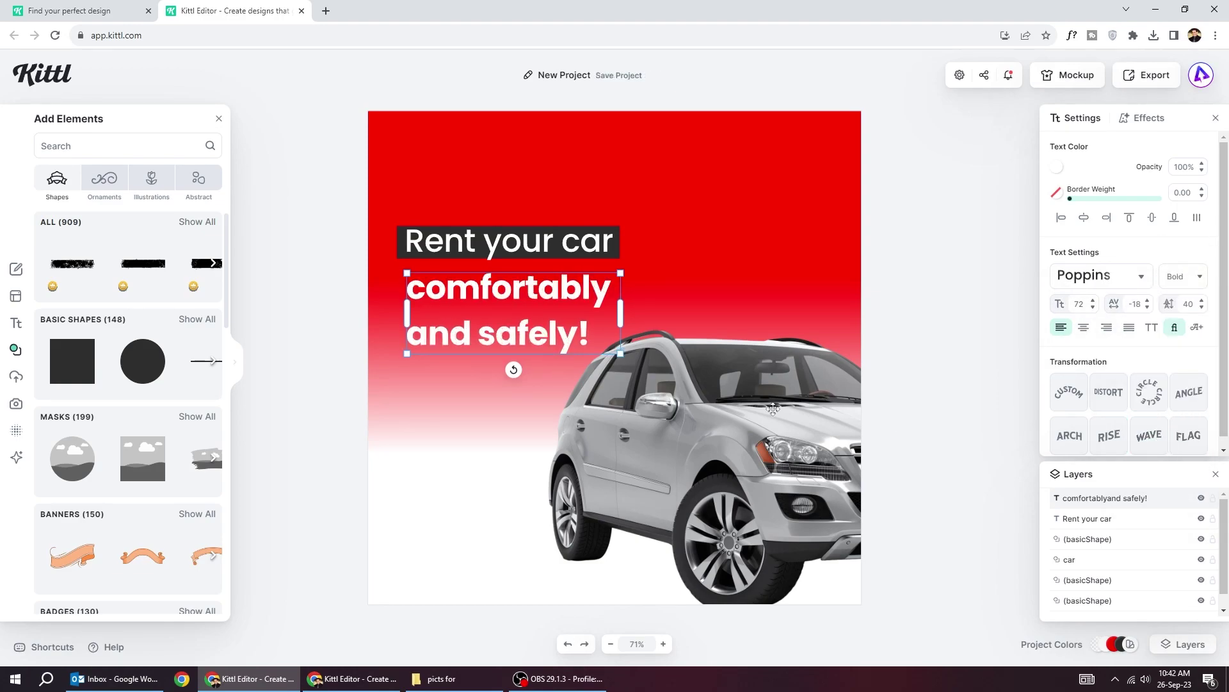
{"action": "left_click", "coordinate": [1202, 308]}
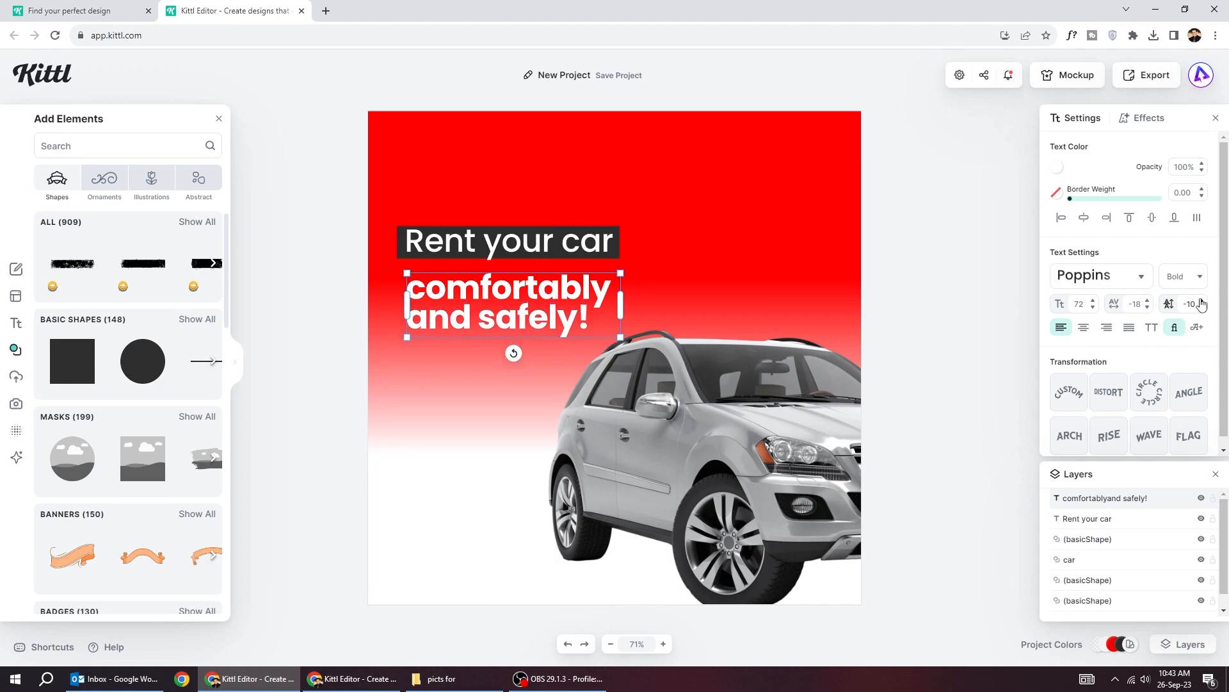
{"action": "left_click", "coordinate": [1202, 301]}
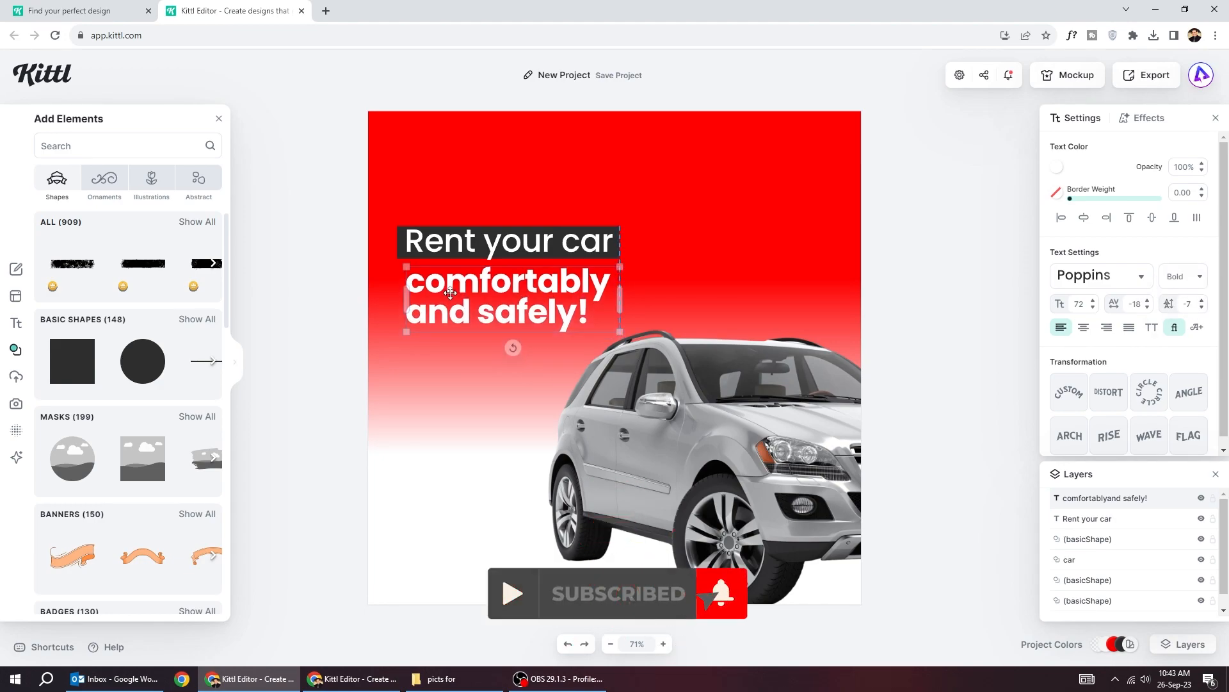
{"action": "left_click_drag", "start_coordinate": [449, 290], "coordinate": [449, 286]}
{"action": "left_click", "coordinate": [332, 371]}
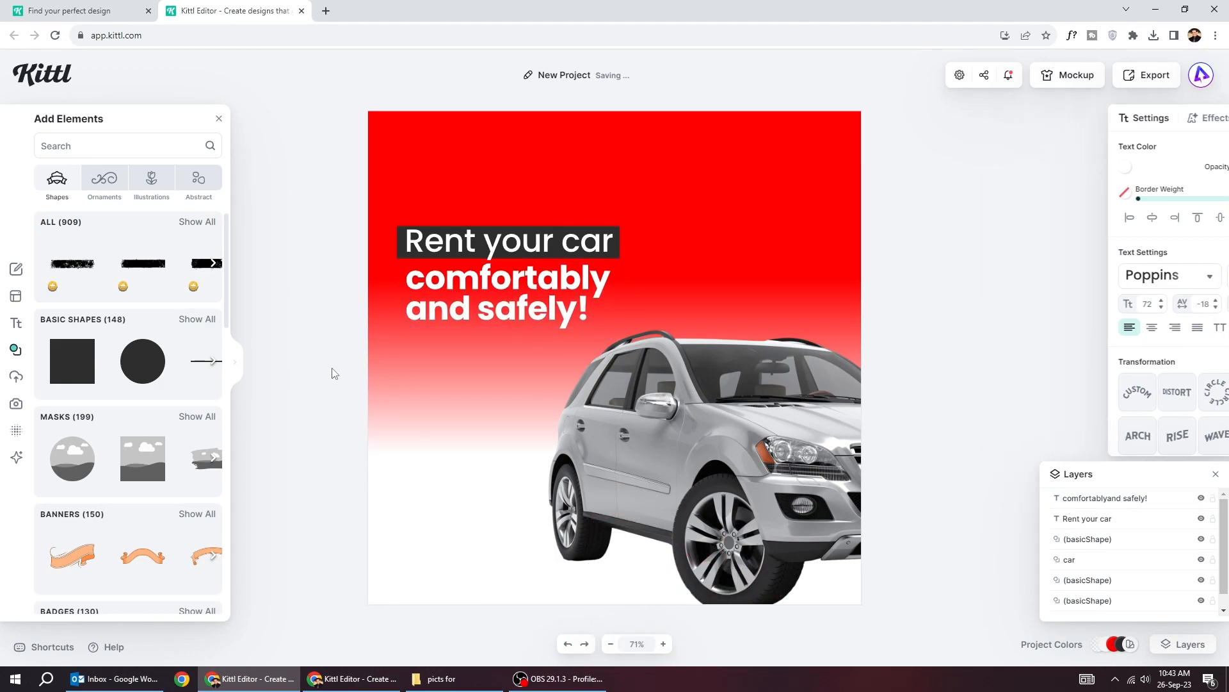
Step: Add a paragraph with the phone and WhatsApp lines in a narrowed box
{"action": "left_click", "coordinate": [16, 323]}
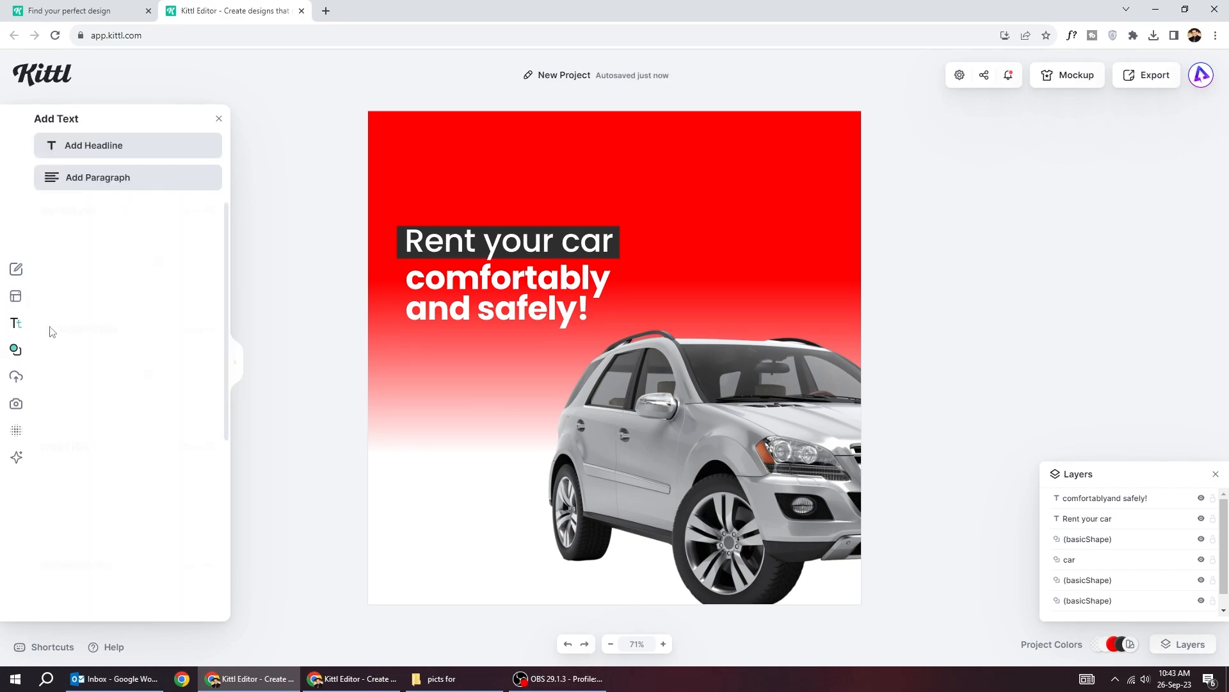
{"action": "left_click", "coordinate": [111, 181]}
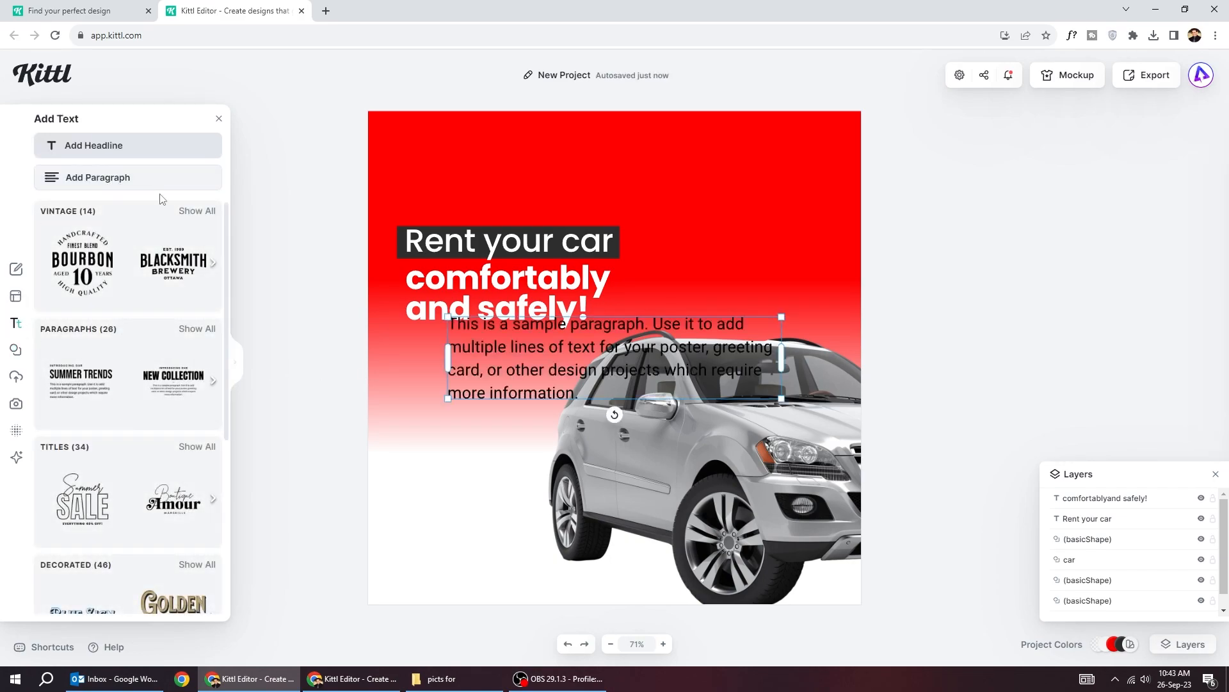
{"action": "key", "text": "Escape"}
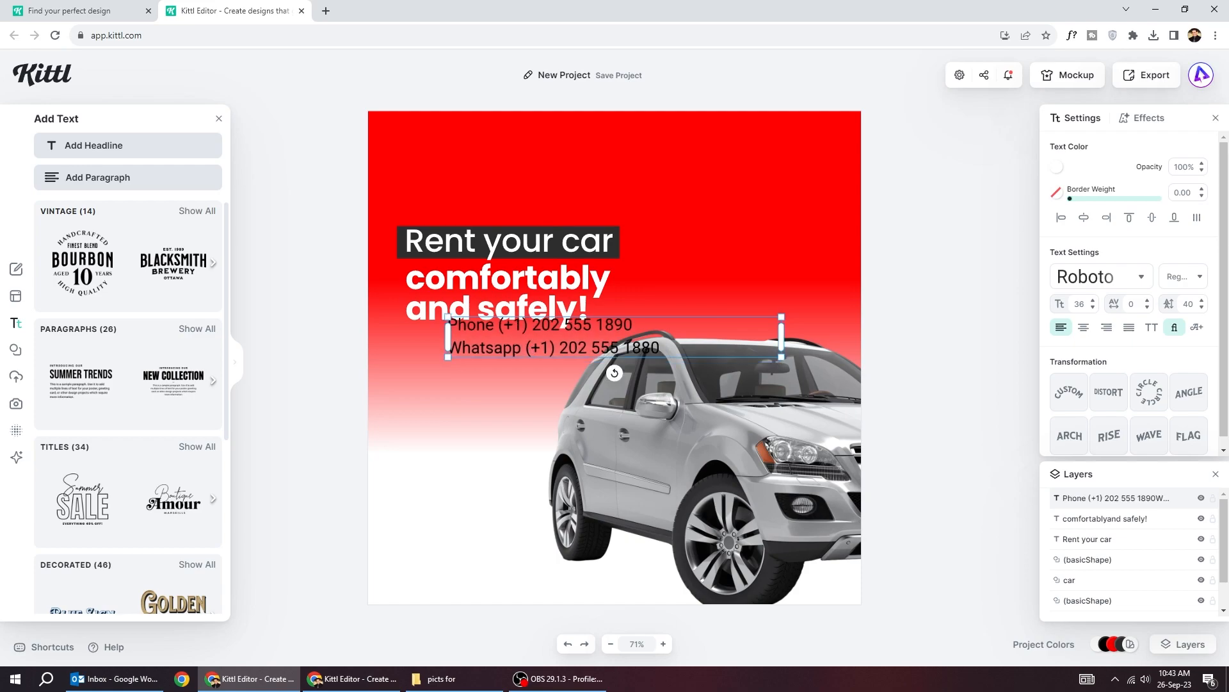
{"action": "left_click_drag", "start_coordinate": [780, 337], "coordinate": [663, 336]}
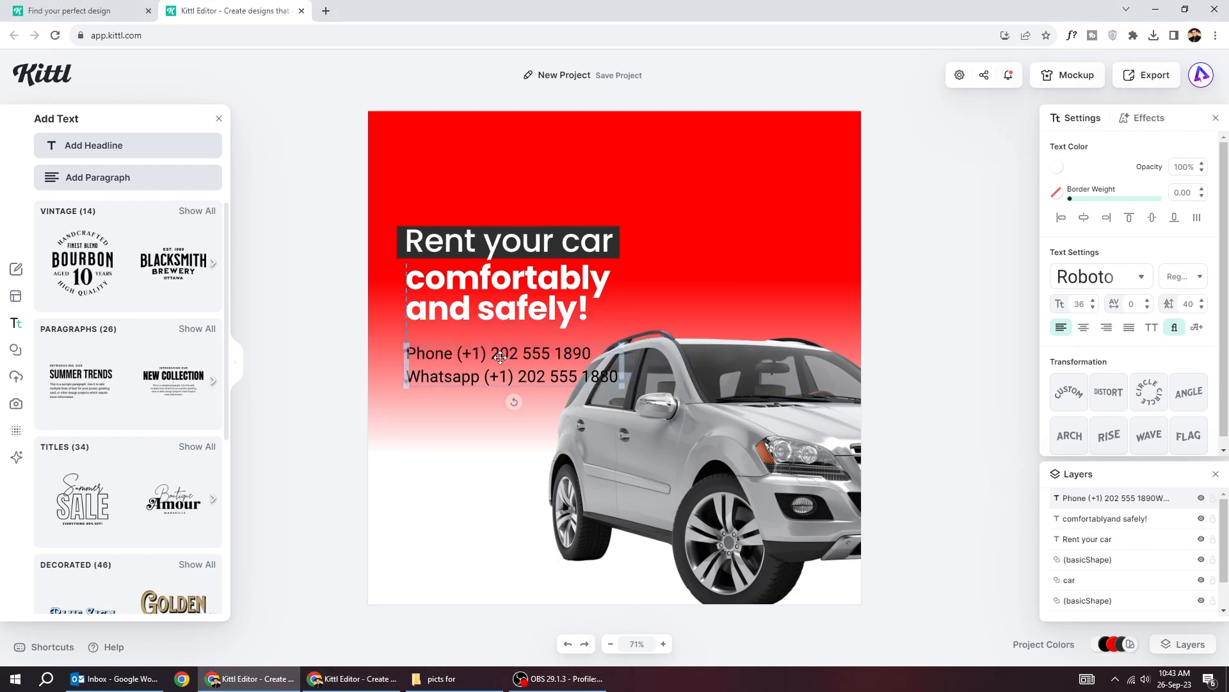
Step: Set the contact text to Poppins at size 23
{"action": "left_click", "coordinate": [1100, 277]}
{"action": "left_click", "coordinate": [917, 163]}
{"action": "double_click", "coordinate": [1079, 304]}
{"action": "type", "text": "23"}
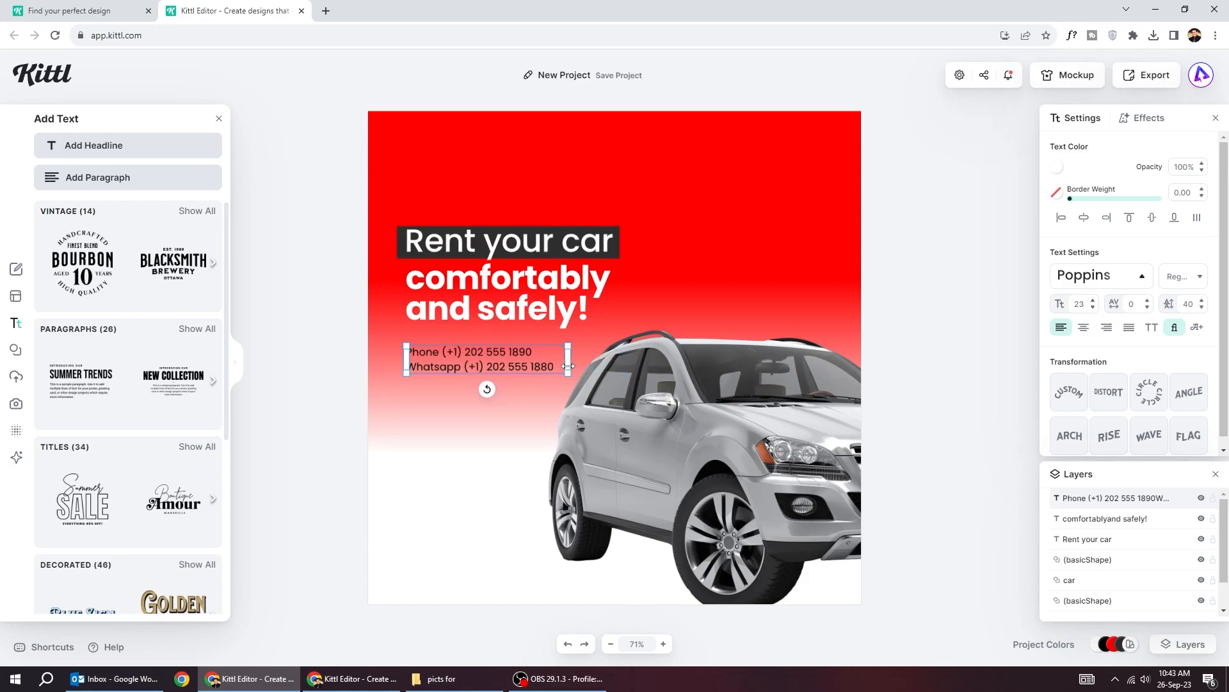
{"action": "left_click", "coordinate": [317, 424]}
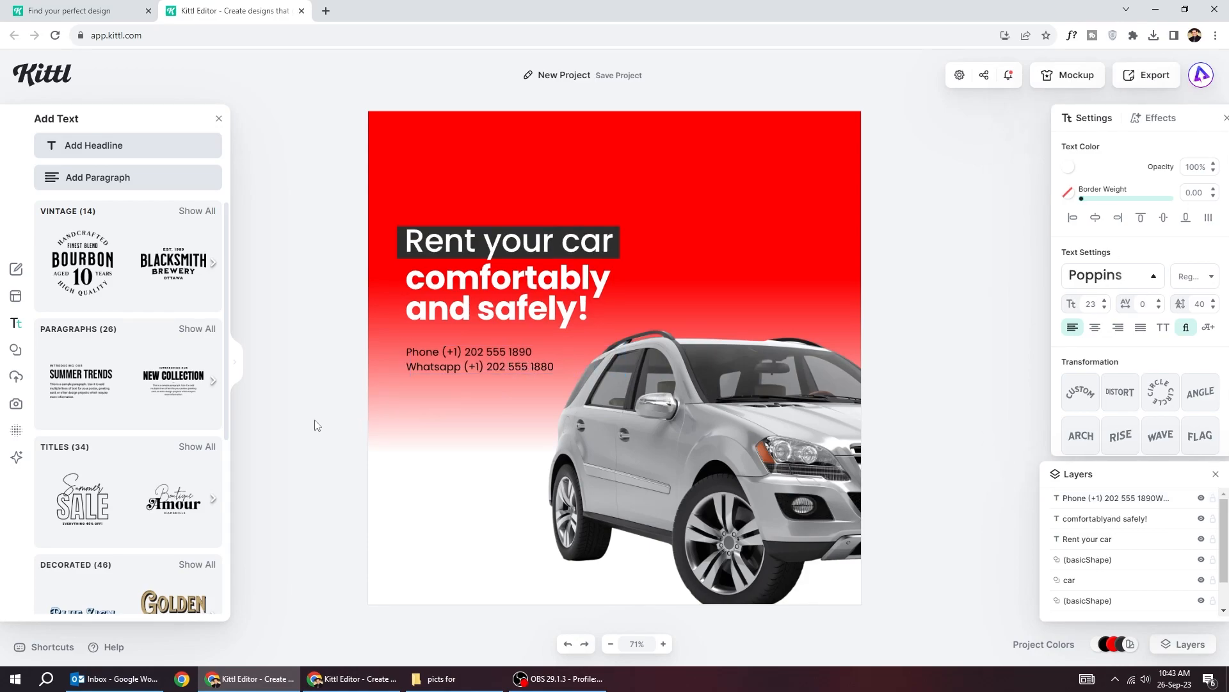
{"action": "left_click", "coordinate": [418, 242]}
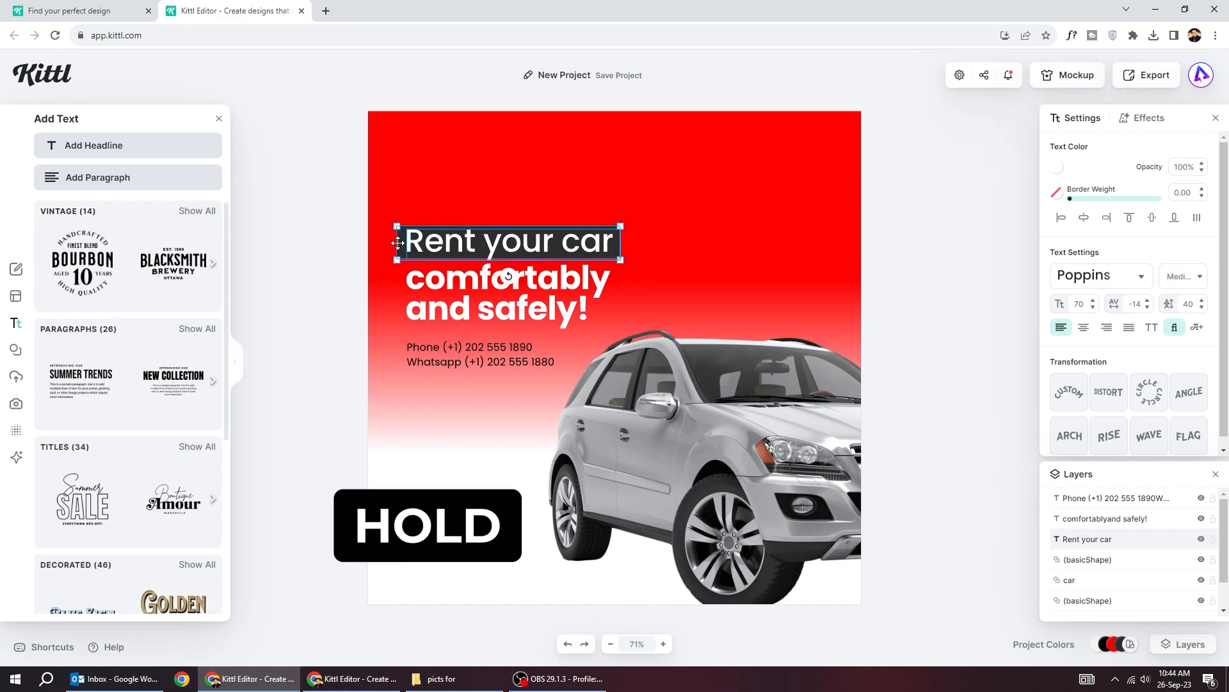
{"action": "left_click_drag", "start_coordinate": [401, 244], "coordinate": [462, 416], "text": "alt"}
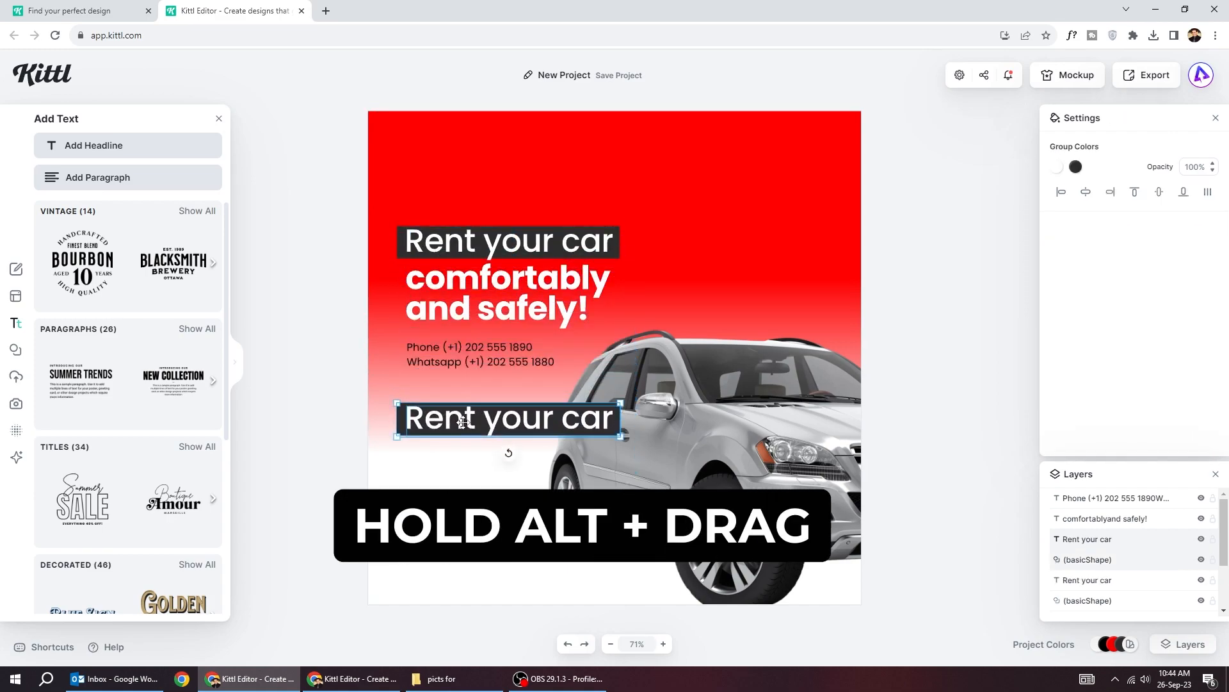
{"action": "left_click", "coordinate": [467, 419]}
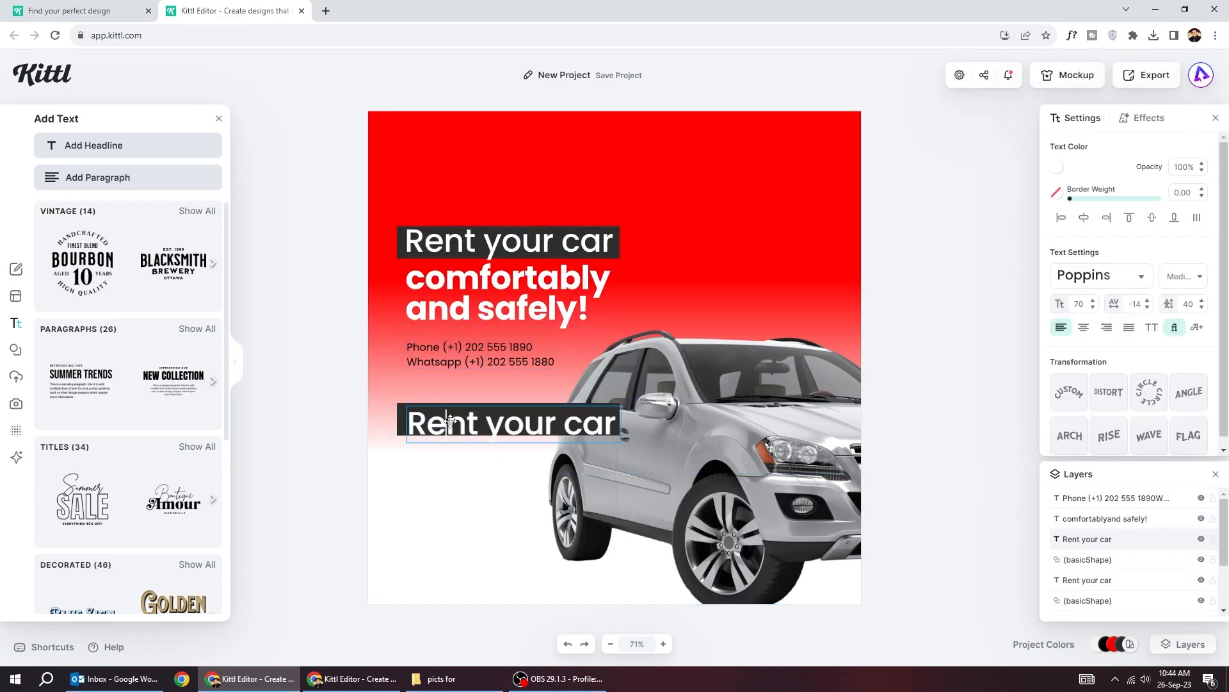
{"action": "type", "text": "WW"}
{"action": "left_click", "coordinate": [452, 462]}
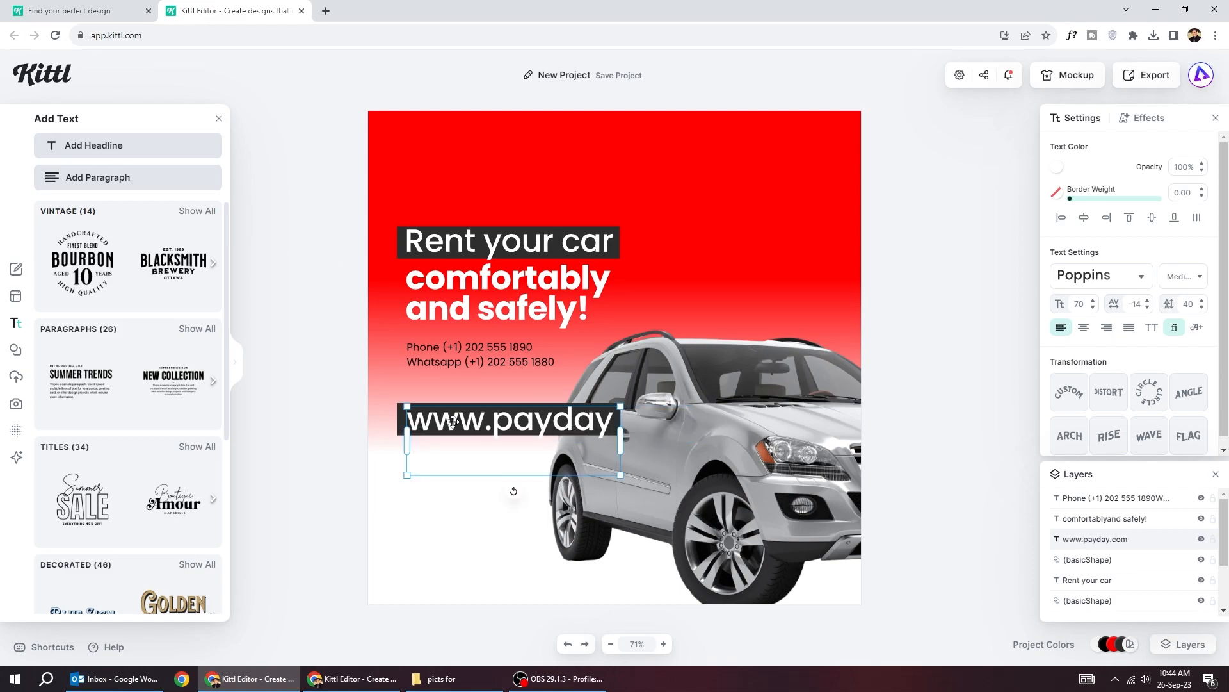
Step: Shrink the website label so it fits on one line
{"action": "left_click_drag", "start_coordinate": [620, 476], "coordinate": [519, 443]}
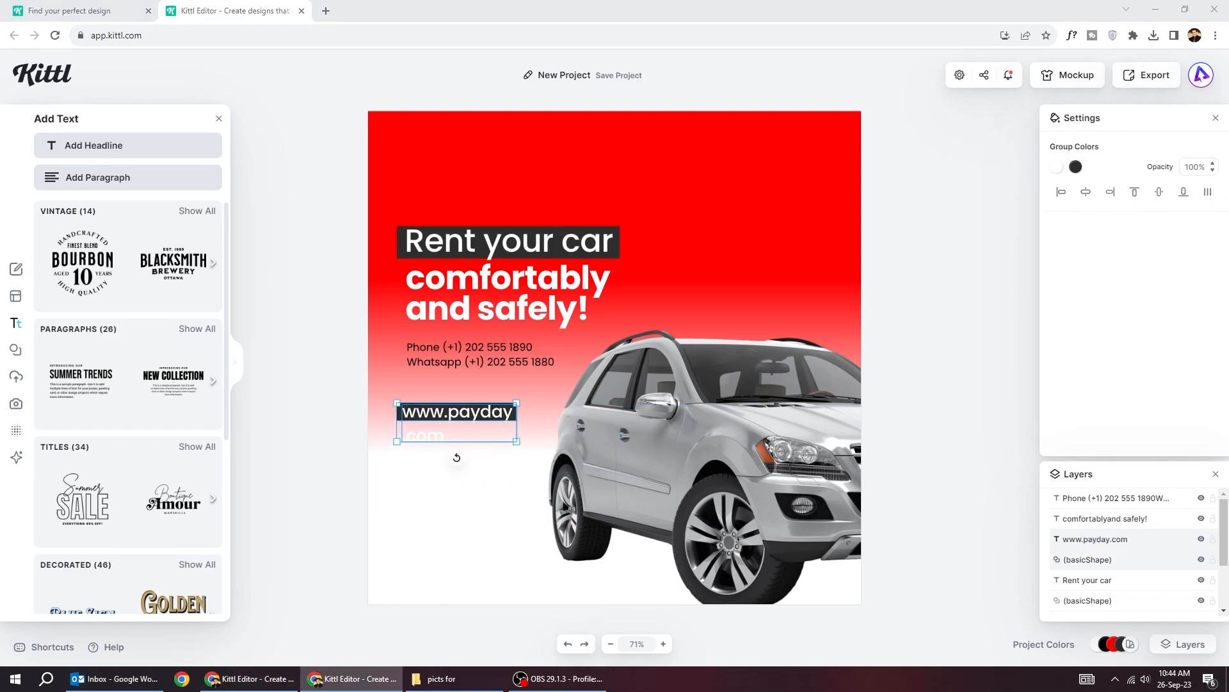
{"action": "left_click", "coordinate": [468, 432]}
{"action": "left_click", "coordinate": [1092, 310]}
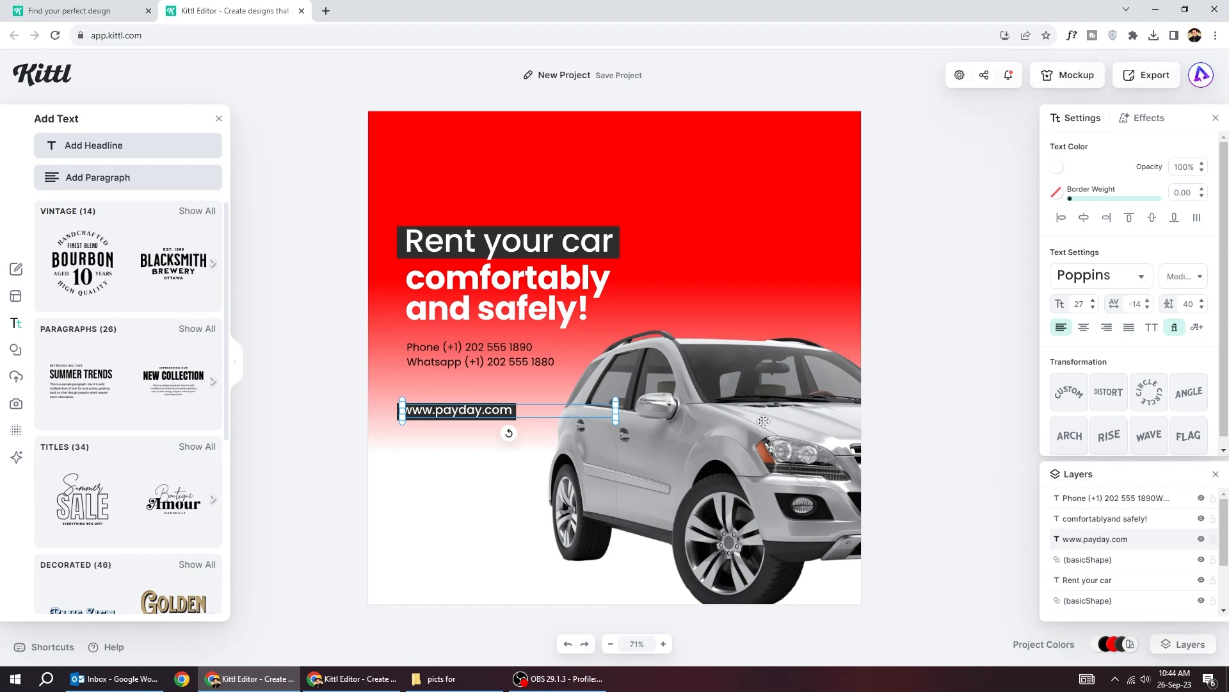
Step: Drag the AUTO COMPANY logo from Uploads onto the ad's lower-left corner
{"action": "left_click", "coordinate": [354, 468]}
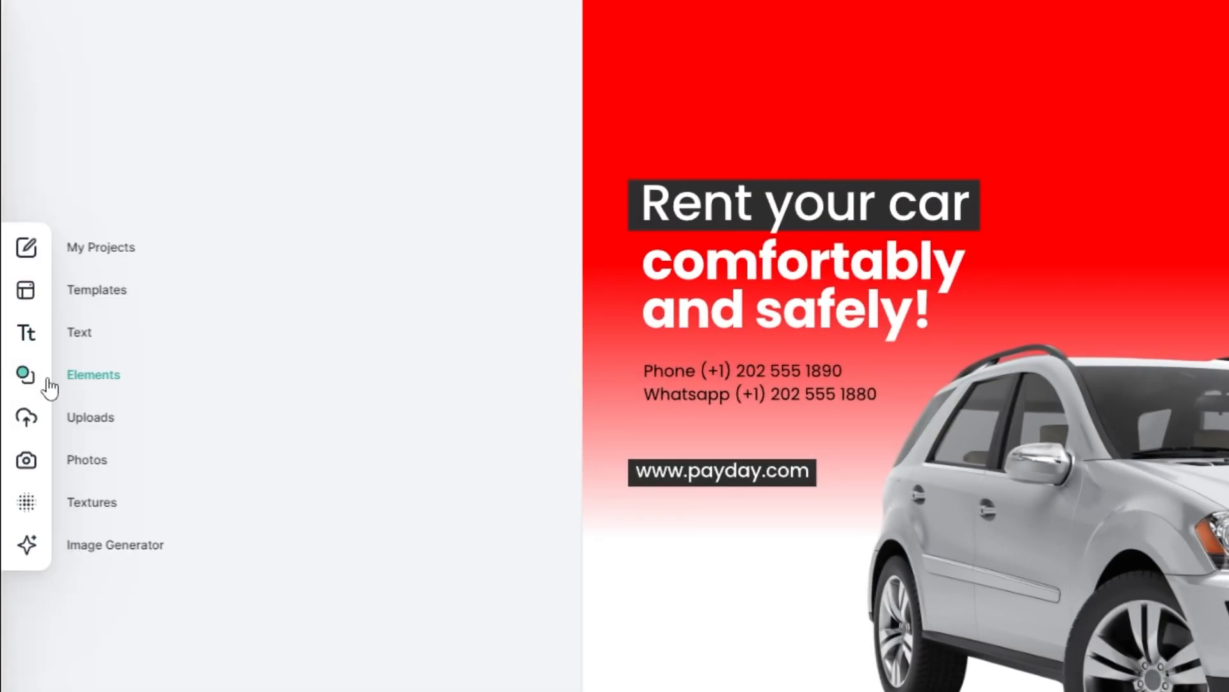
{"action": "left_click", "coordinate": [90, 418]}
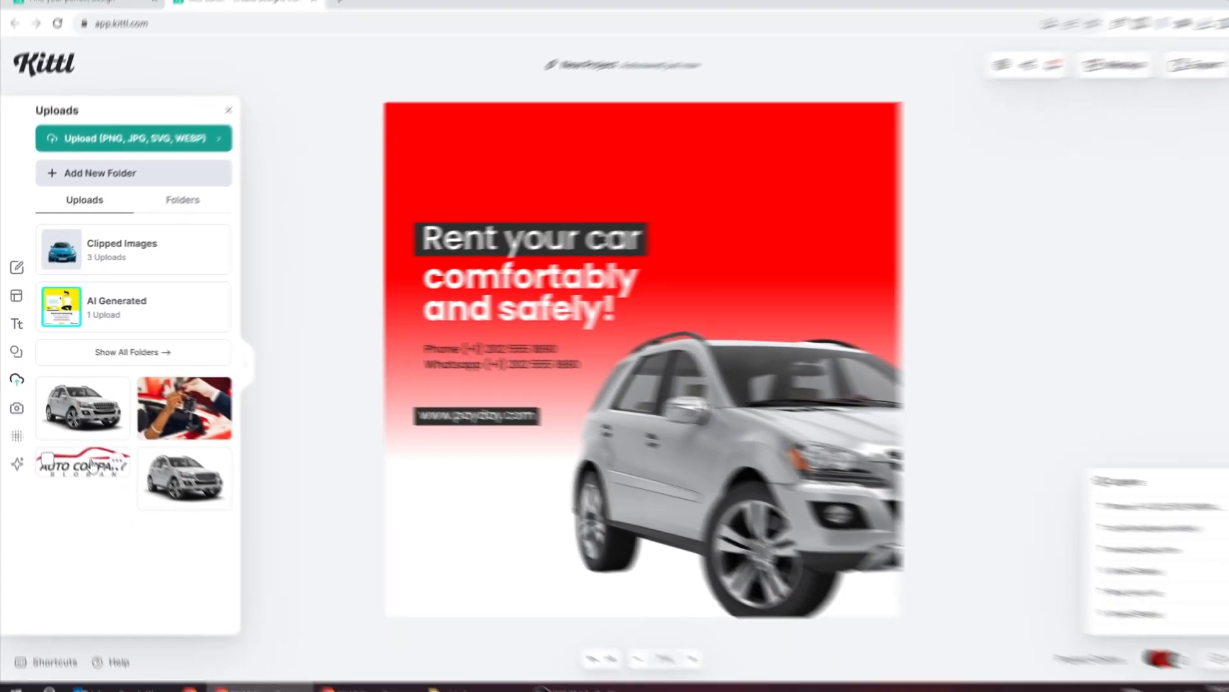
{"action": "mouse_move", "coordinate": [88, 465]}
{"action": "left_mouse_down"}
{"action": "mouse_move", "coordinate": [452, 507]}
{"action": "mouse_move", "coordinate": [529, 540]}
{"action": "mouse_move", "coordinate": [474, 532]}
{"action": "left_mouse_up"}
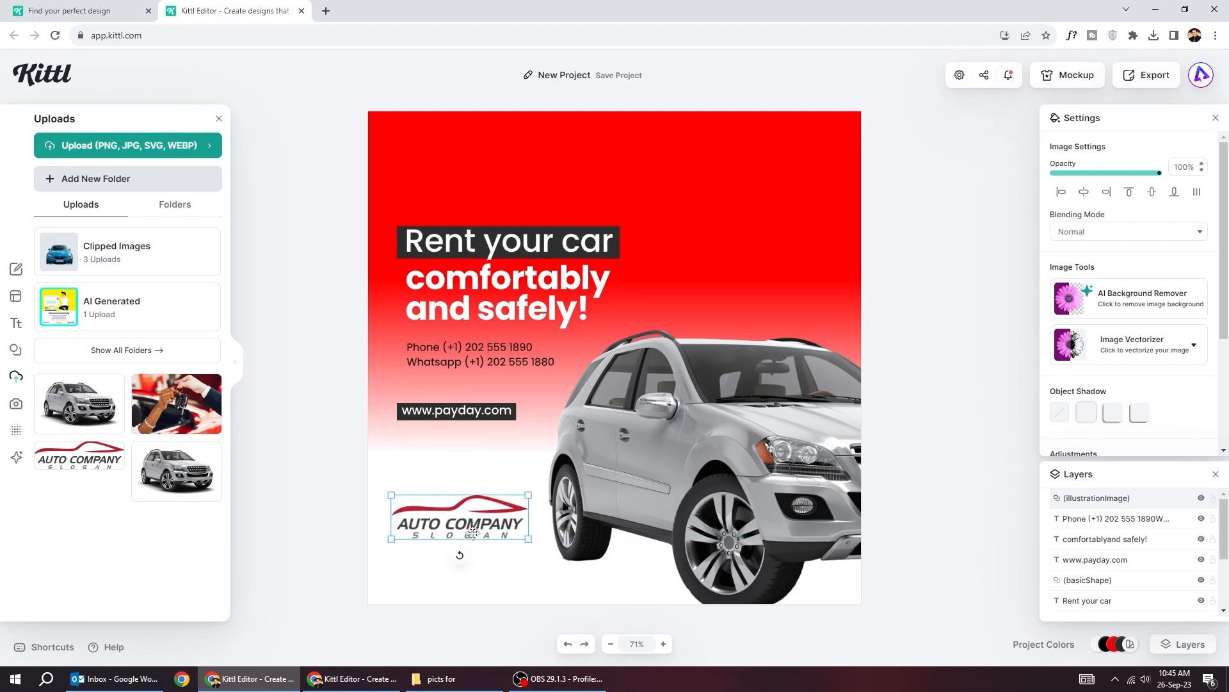
{"action": "left_click", "coordinate": [356, 548]}
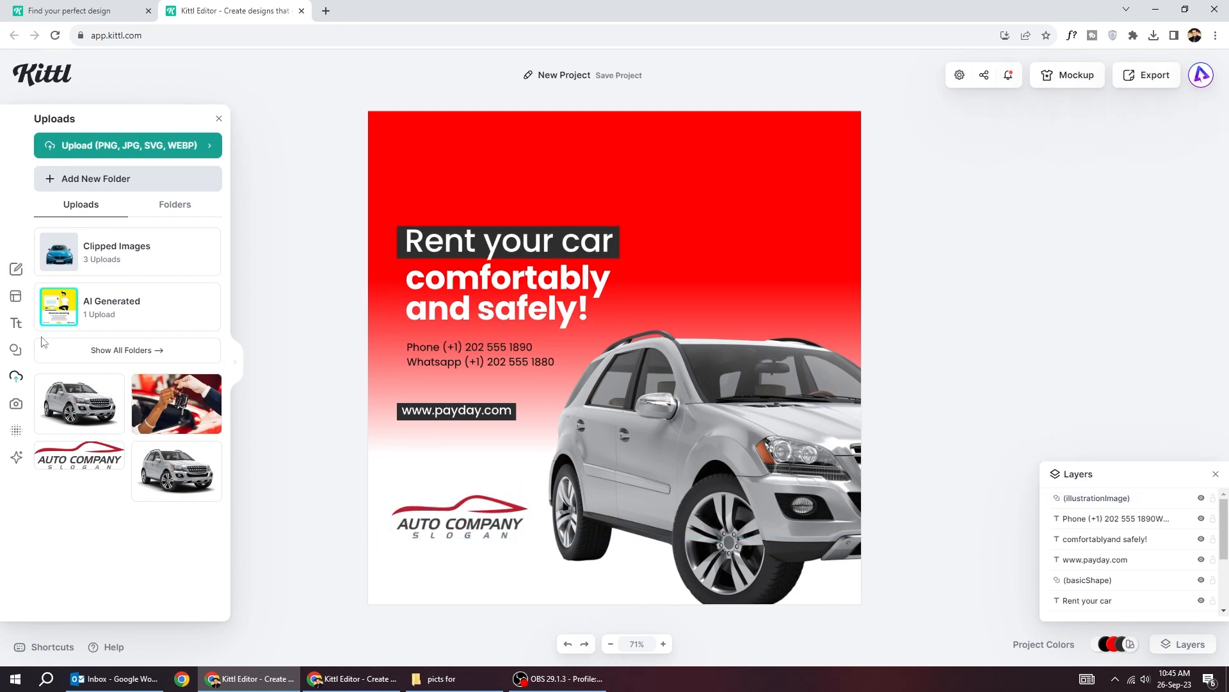
Step: Add a white circle from Basic Shapes and push it partly off the left edge
{"action": "left_click", "coordinate": [16, 349]}
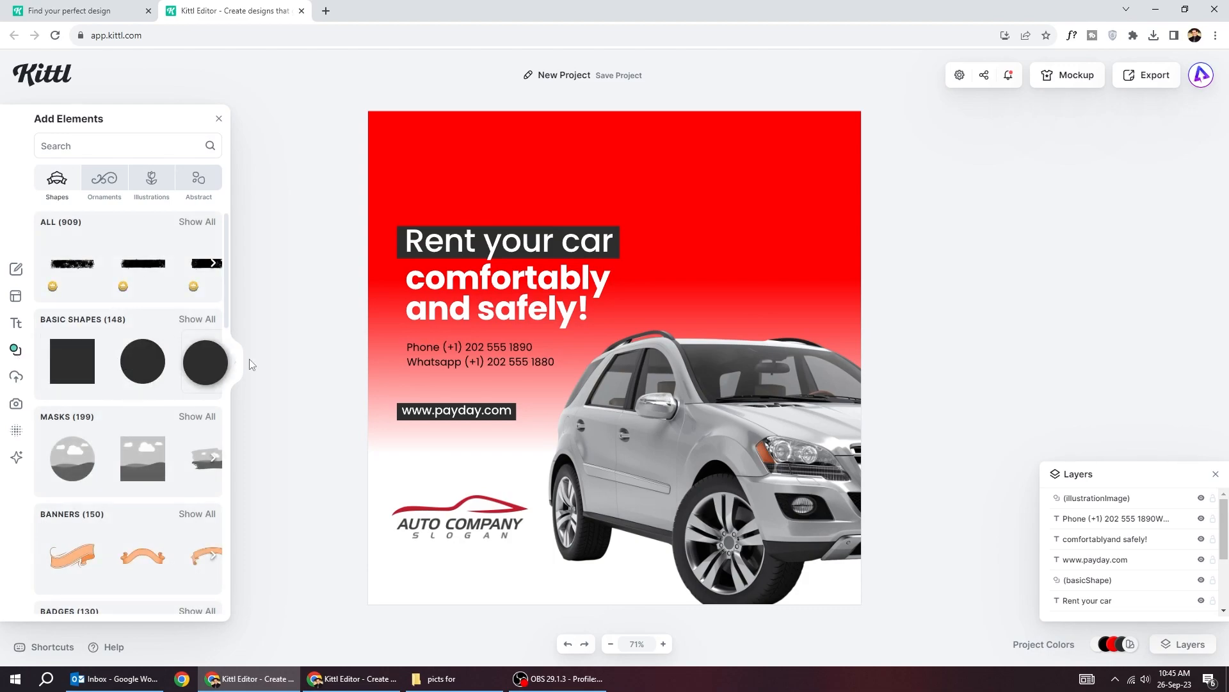
{"action": "left_click_drag", "start_coordinate": [206, 361], "coordinate": [694, 204]}
{"action": "left_click", "coordinate": [1057, 167]}
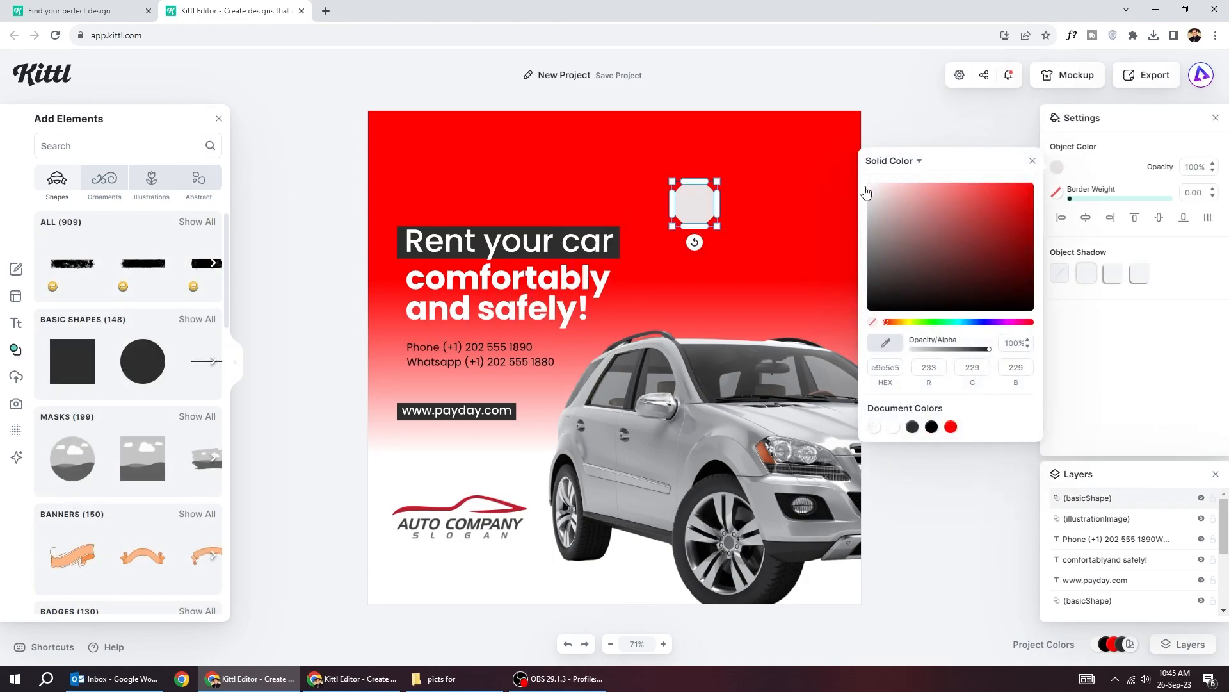
{"action": "left_click_drag", "start_coordinate": [694, 202], "coordinate": [381, 177]}
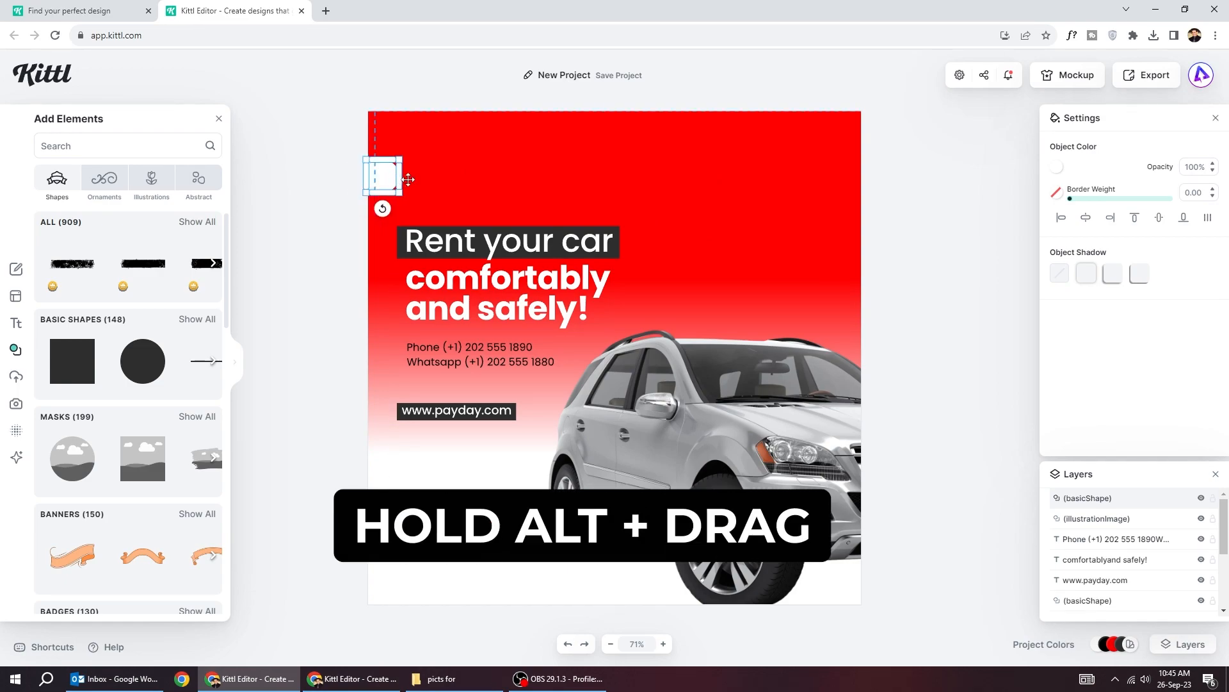
Step: Alt-drag copies of the white circle onto the top edge and the right edge
{"action": "mouse_move", "coordinate": [384, 177]}
{"action": "left_mouse_down", "text": "alt"}
{"action": "mouse_move", "coordinate": [568, 181]}
{"action": "mouse_move", "coordinate": [613, 141]}
{"action": "left_mouse_up", "text": "alt"}
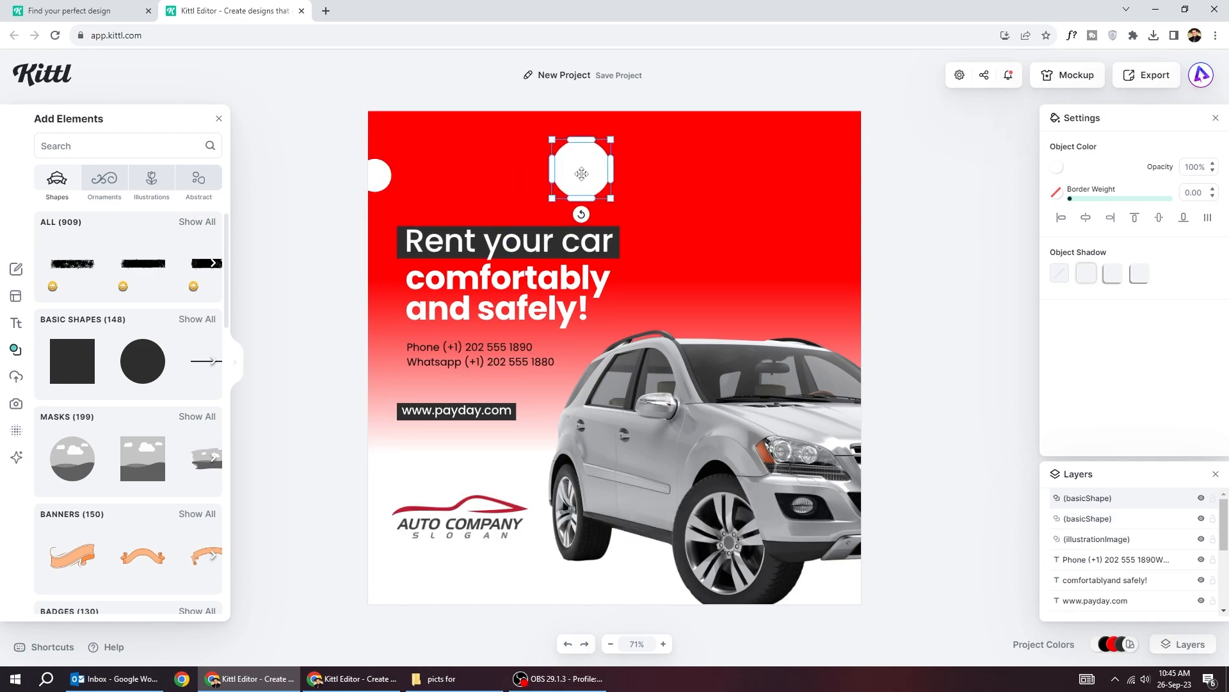
{"action": "left_click_drag", "start_coordinate": [574, 182], "coordinate": [659, 132]}
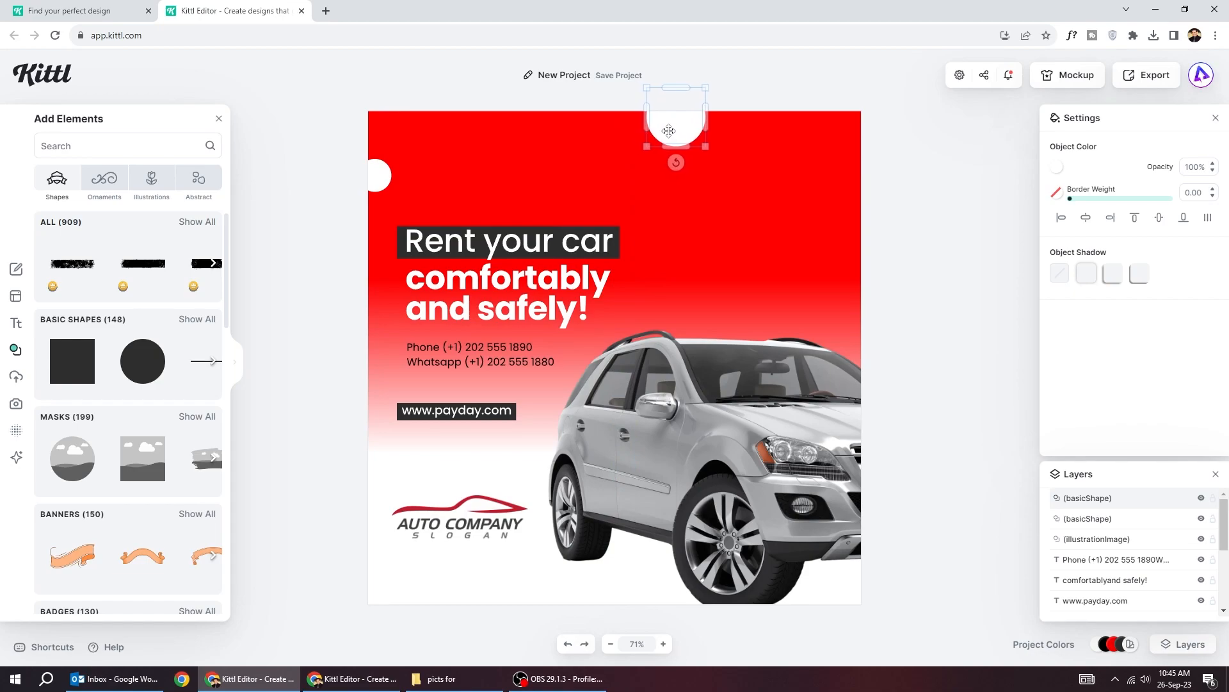
{"action": "mouse_move", "coordinate": [673, 137]}
{"action": "left_mouse_down", "text": "alt"}
{"action": "mouse_move", "coordinate": [838, 265]}
{"action": "mouse_move", "coordinate": [857, 295]}
{"action": "left_mouse_up", "text": "alt"}
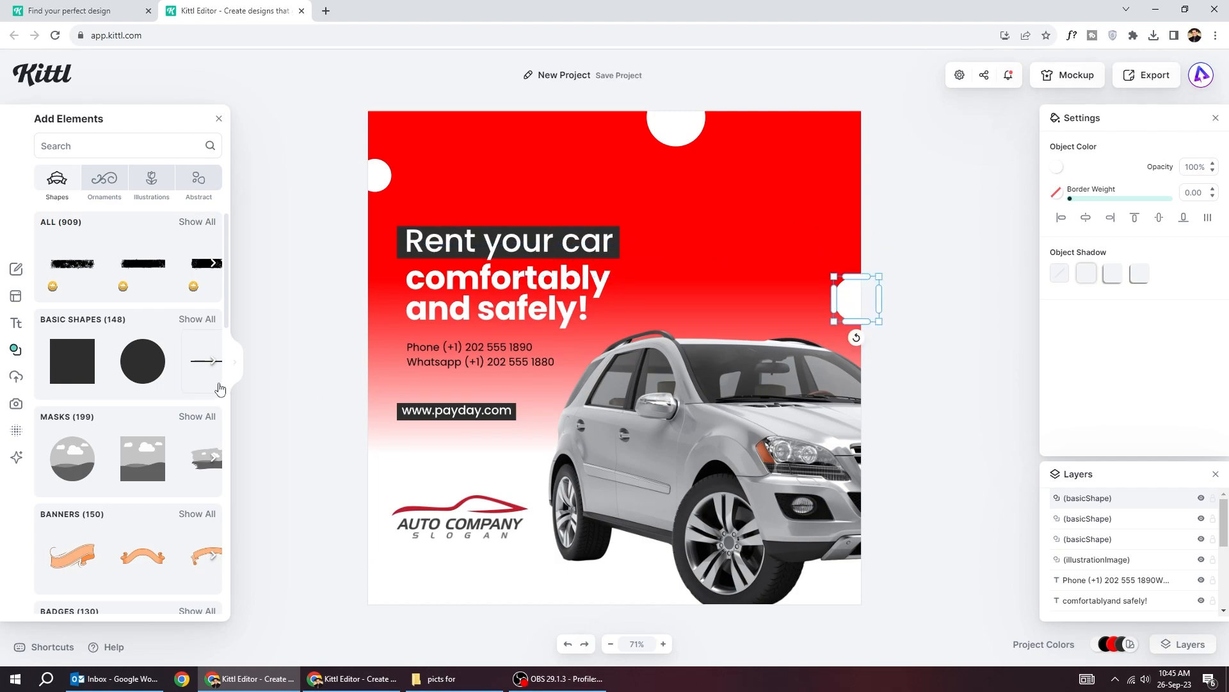
Step: Add the gradient sphere shape and set its gradient colour to white
{"action": "left_click", "coordinate": [205, 319]}
{"action": "scroll", "coordinate": [174, 384], "scroll_direction": "down", "scroll_amount": 5}
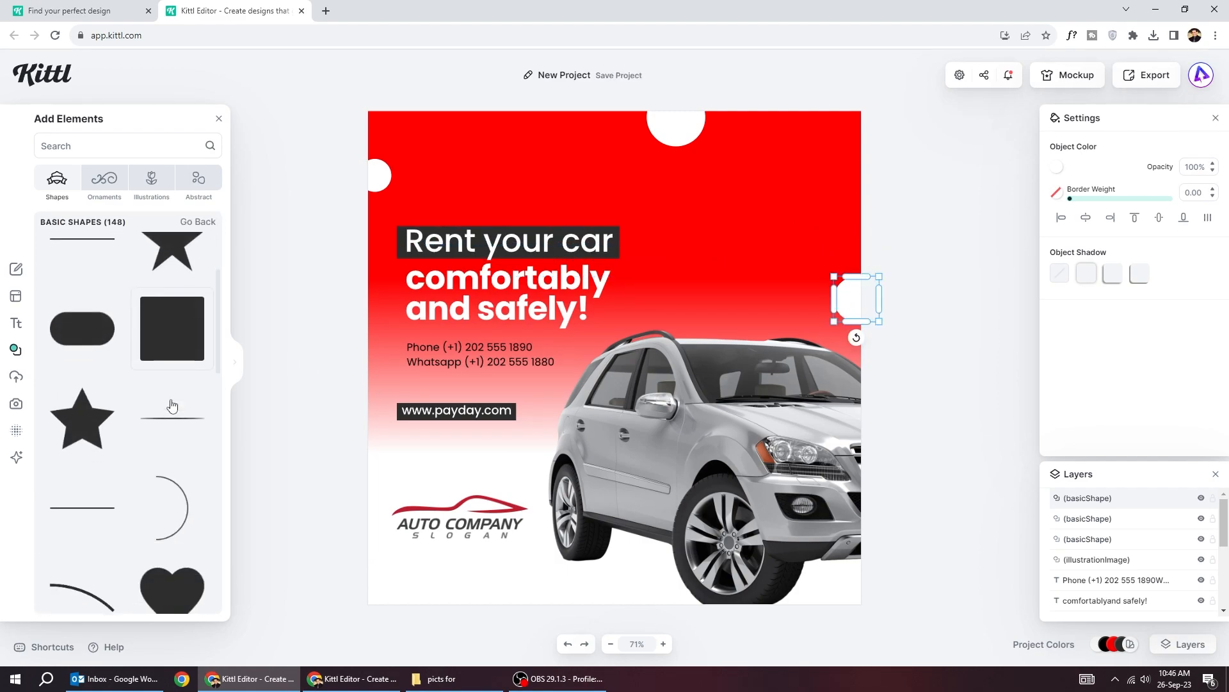
{"action": "scroll", "coordinate": [173, 404], "scroll_direction": "down", "scroll_amount": 3}
{"action": "scroll", "coordinate": [173, 410], "scroll_direction": "down", "scroll_amount": 3}
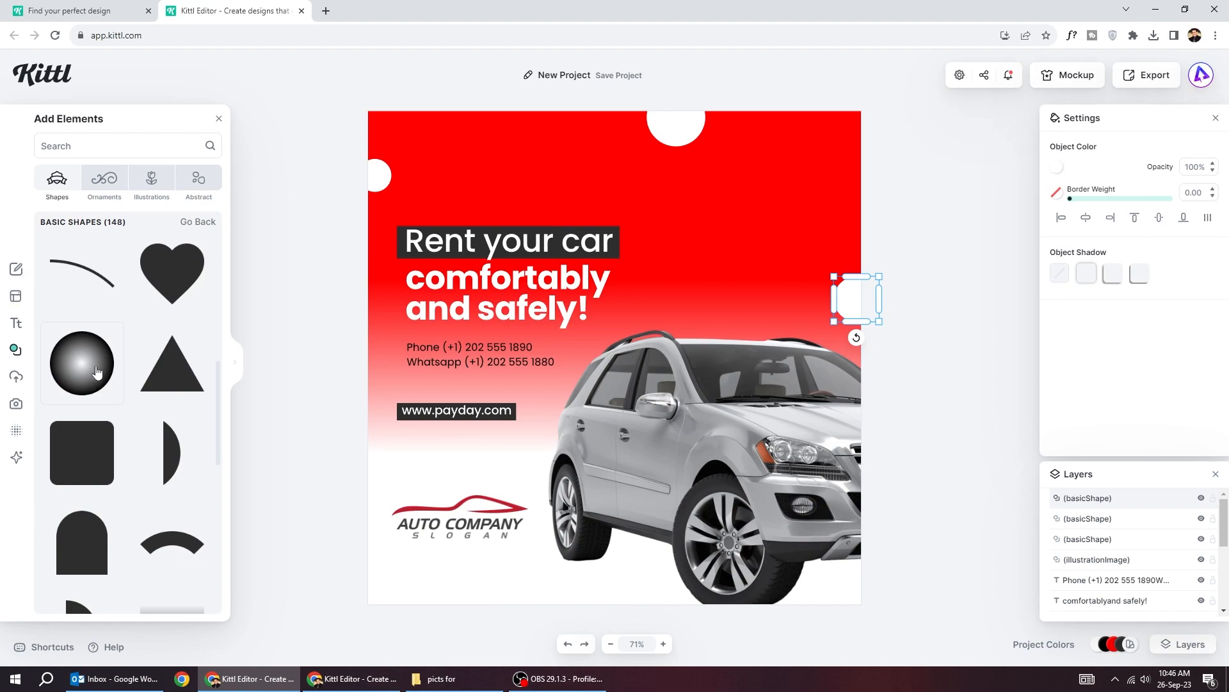
{"action": "left_click_drag", "start_coordinate": [82, 364], "coordinate": [692, 291]}
{"action": "left_click", "coordinate": [1057, 168]}
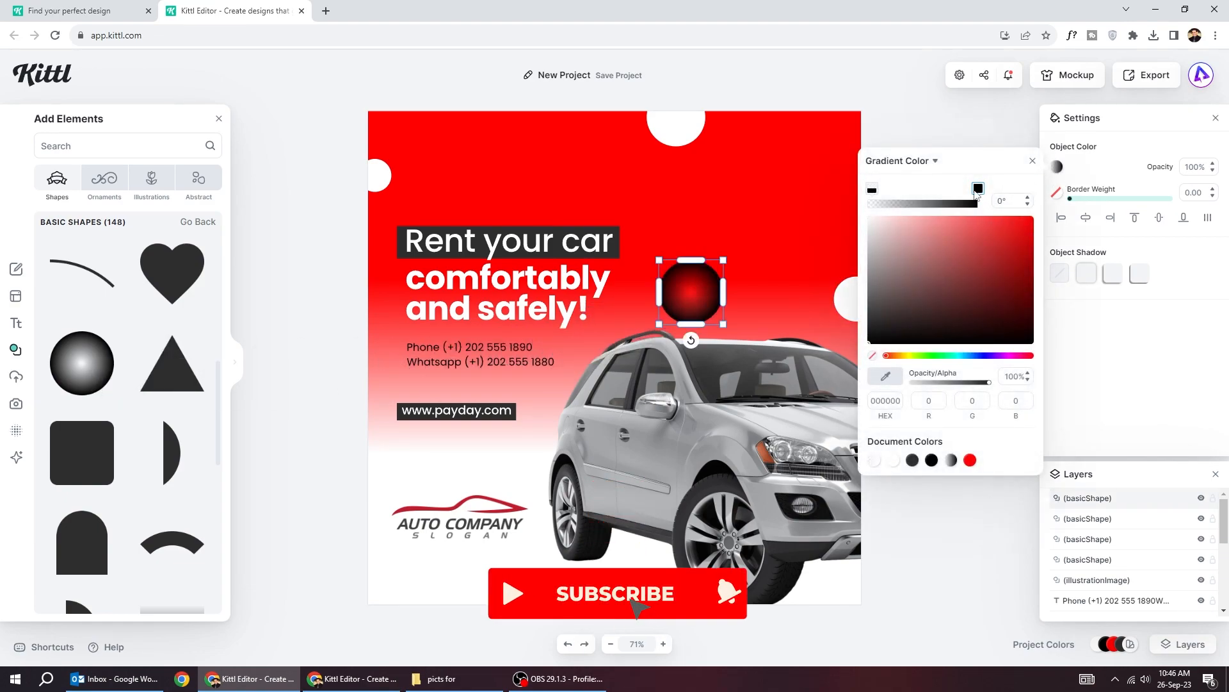
{"action": "left_click", "coordinate": [978, 191]}
{"action": "left_click", "coordinate": [874, 460]}
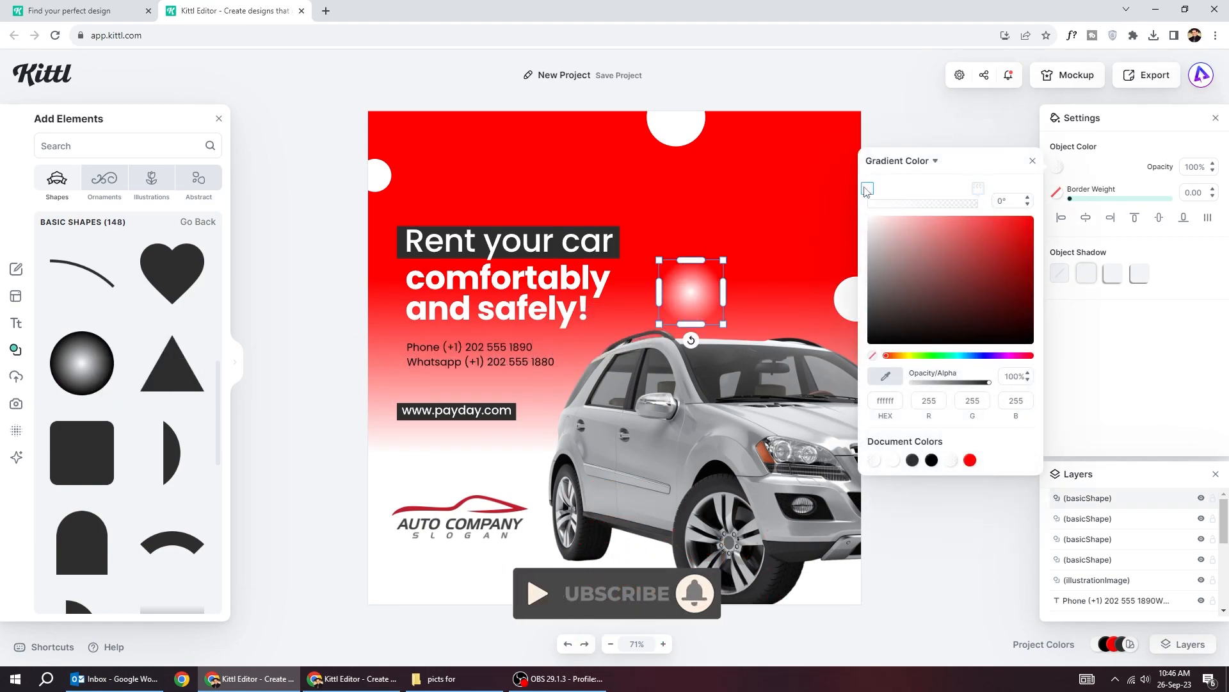
{"action": "left_click", "coordinate": [731, 221]}
Step: Move the white glow onto the SUV's windshield as a glossy highlight
{"action": "mouse_move", "coordinate": [691, 292]}
{"action": "left_mouse_down"}
{"action": "mouse_move", "coordinate": [717, 390]}
{"action": "mouse_move", "coordinate": [733, 393]}
{"action": "left_mouse_up"}
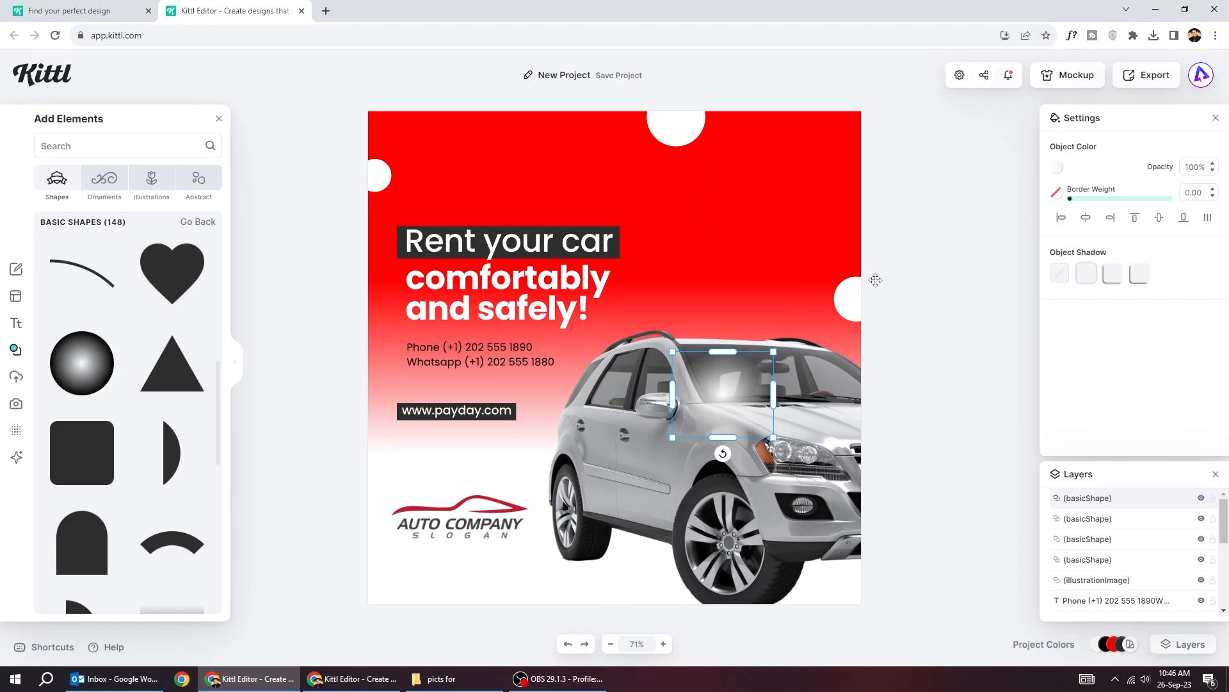
{"action": "left_click", "coordinate": [927, 277]}
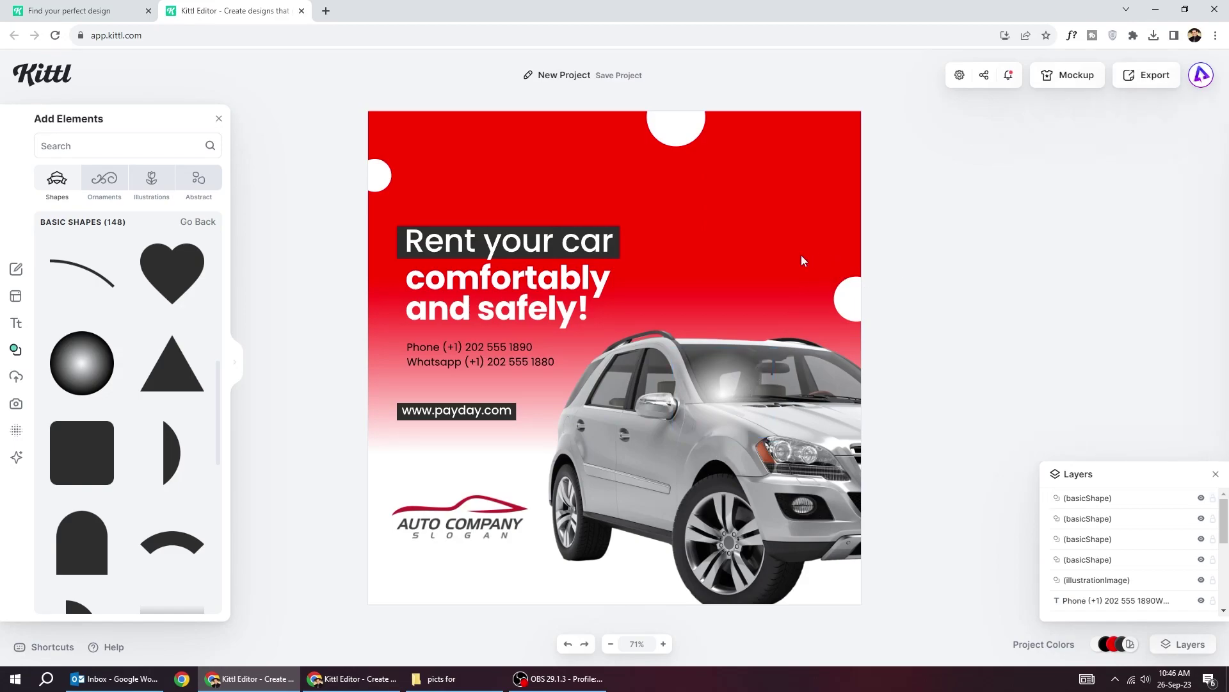
Step: Duplicate a white circle to the upper right, enlarge it and set it to 20% opacity
{"action": "left_click", "coordinate": [680, 135]}
{"action": "mouse_move", "coordinate": [680, 134]}
{"action": "left_mouse_down"}
{"action": "mouse_move", "coordinate": [753, 238]}
{"action": "mouse_move", "coordinate": [799, 275]}
{"action": "left_mouse_up"}
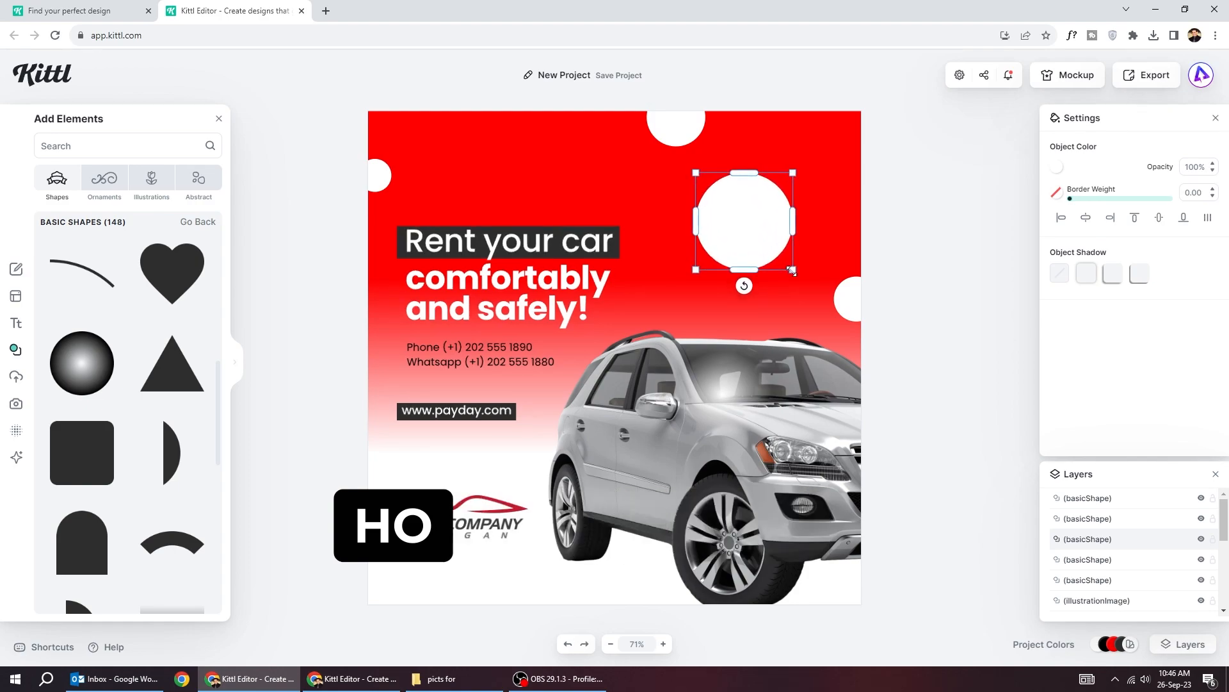
{"action": "left_click_drag", "start_coordinate": [746, 231], "coordinate": [770, 233]}
{"action": "type", "text": "20"}
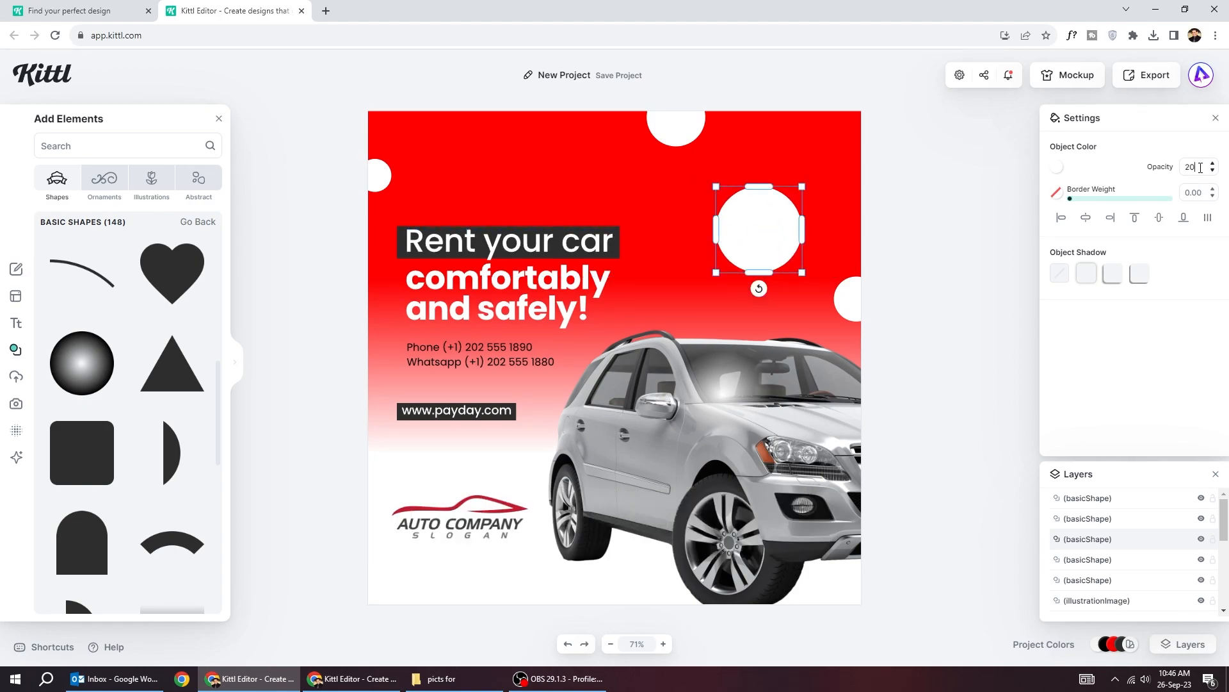
{"action": "key", "text": "Return"}
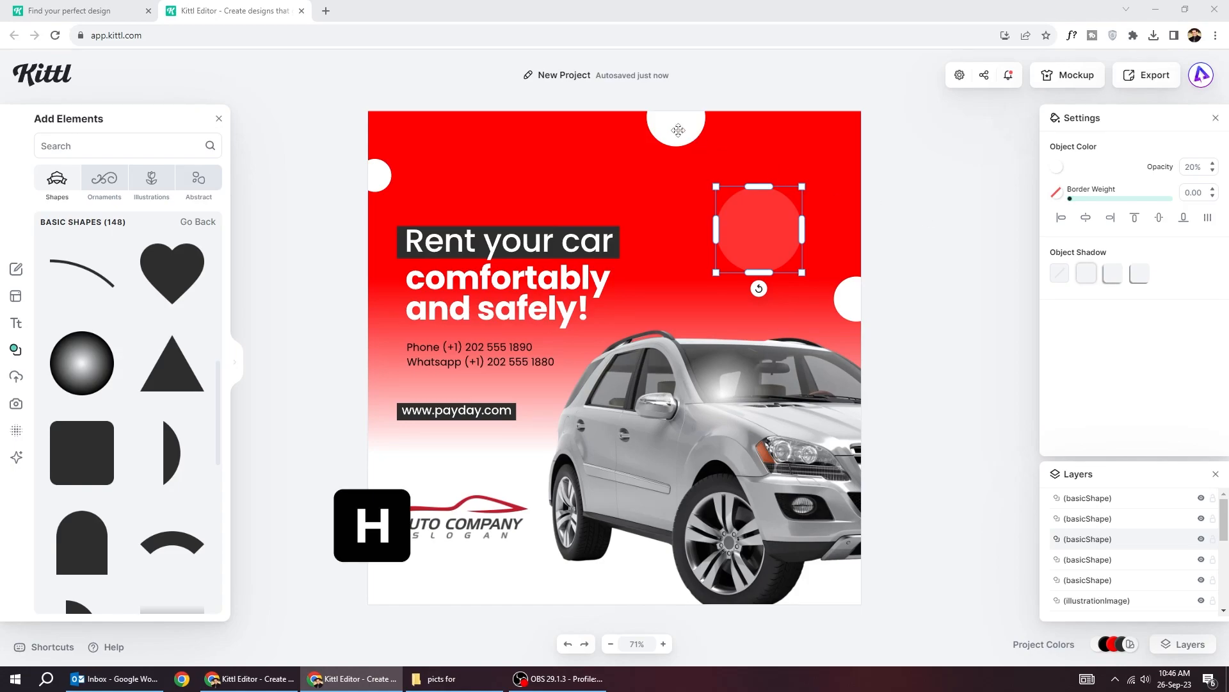
Step: Duplicate another solid white circle and centre it on the translucent disc
{"action": "mouse_move", "coordinate": [681, 127]}
{"action": "left_mouse_down"}
{"action": "mouse_move", "coordinate": [712, 142]}
{"action": "mouse_move", "coordinate": [687, 146]}
{"action": "mouse_move", "coordinate": [759, 226]}
{"action": "left_mouse_up"}
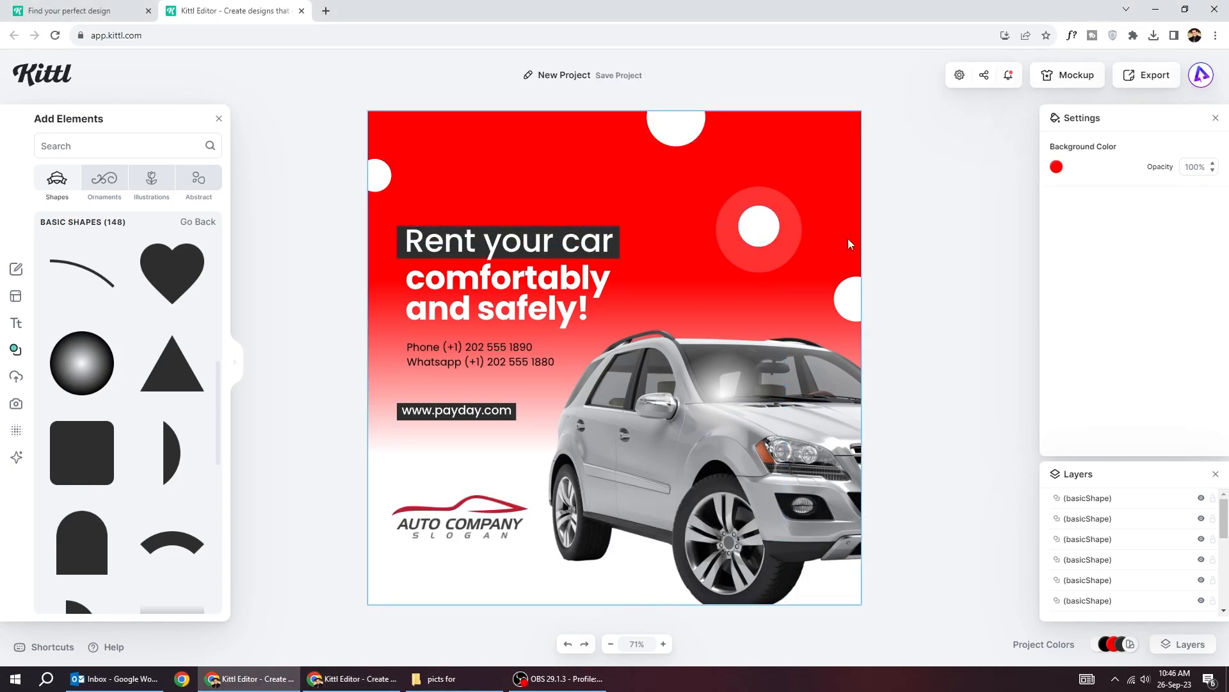
{"action": "left_click", "coordinate": [1088, 560]}
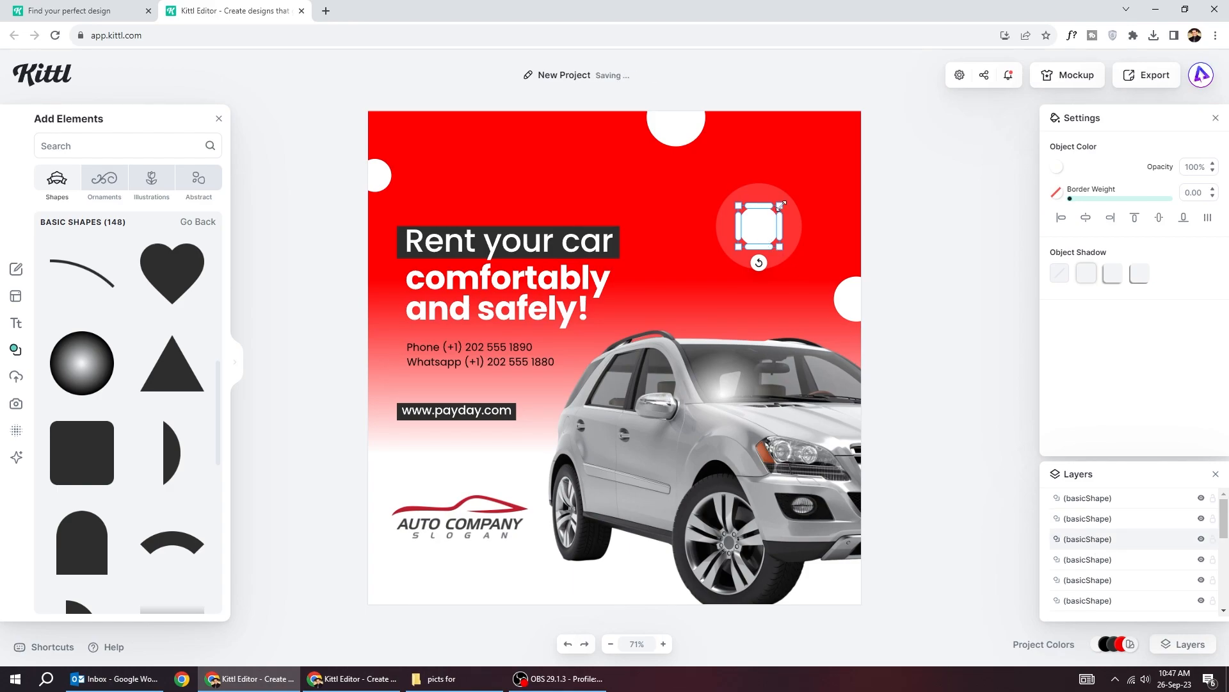
{"action": "left_click", "coordinate": [836, 207]}
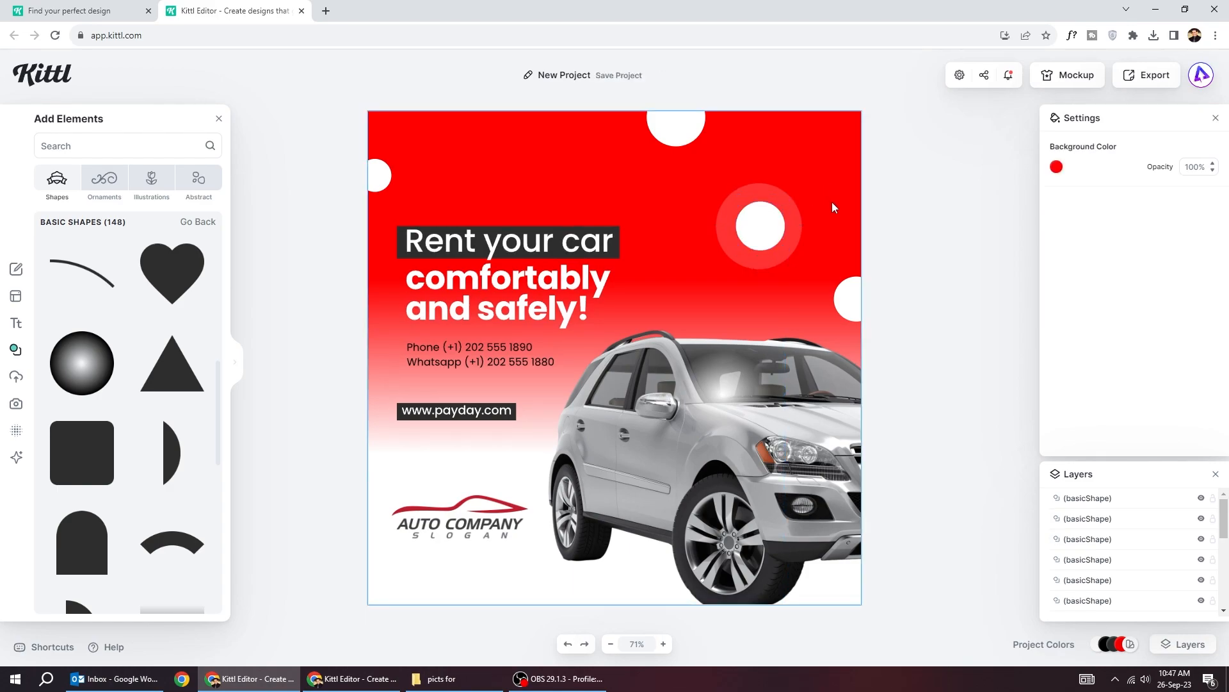
{"action": "left_click_drag", "start_coordinate": [831, 206], "coordinate": [752, 250]}
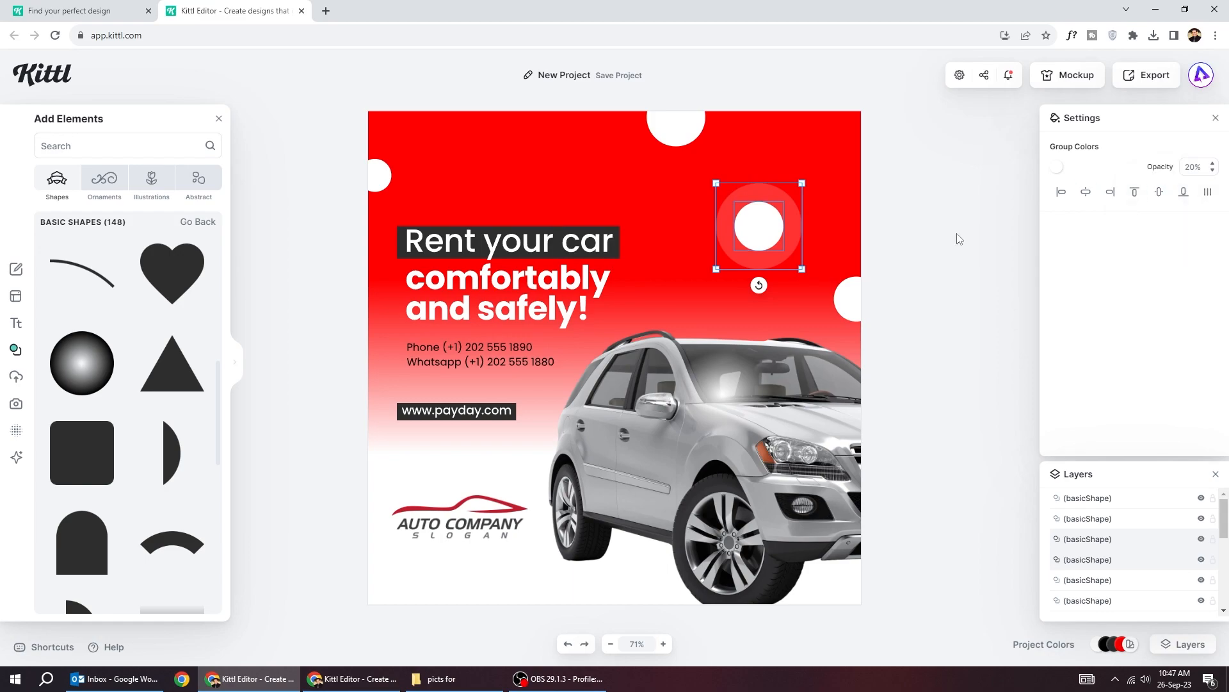
{"action": "left_click", "coordinate": [912, 230]}
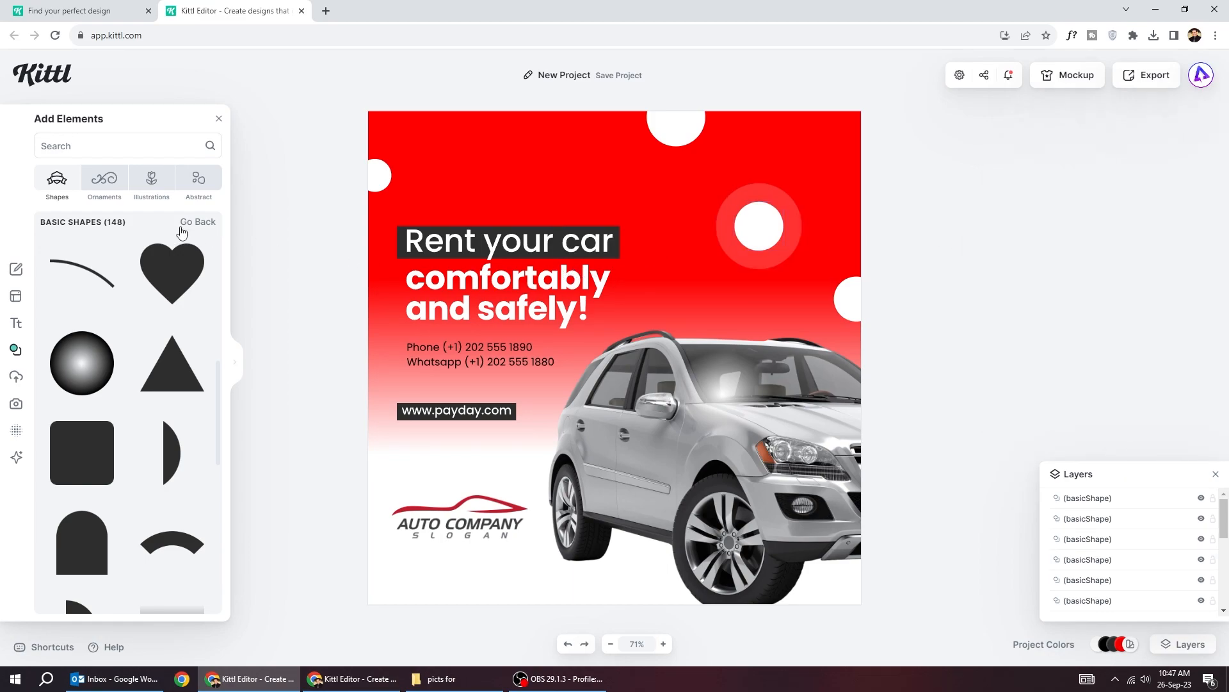
Step: Add a $59 headline in black Poppins Bold and bring it toward the badge
{"action": "left_click", "coordinate": [17, 325]}
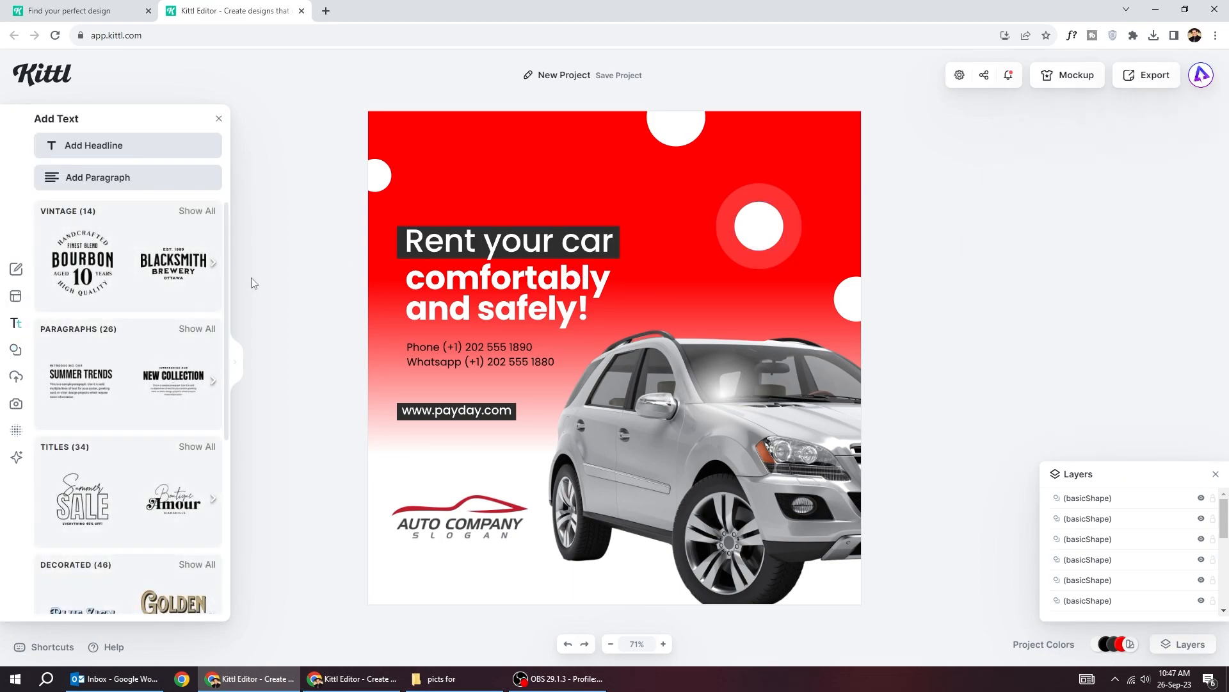
{"action": "left_click", "coordinate": [128, 144]}
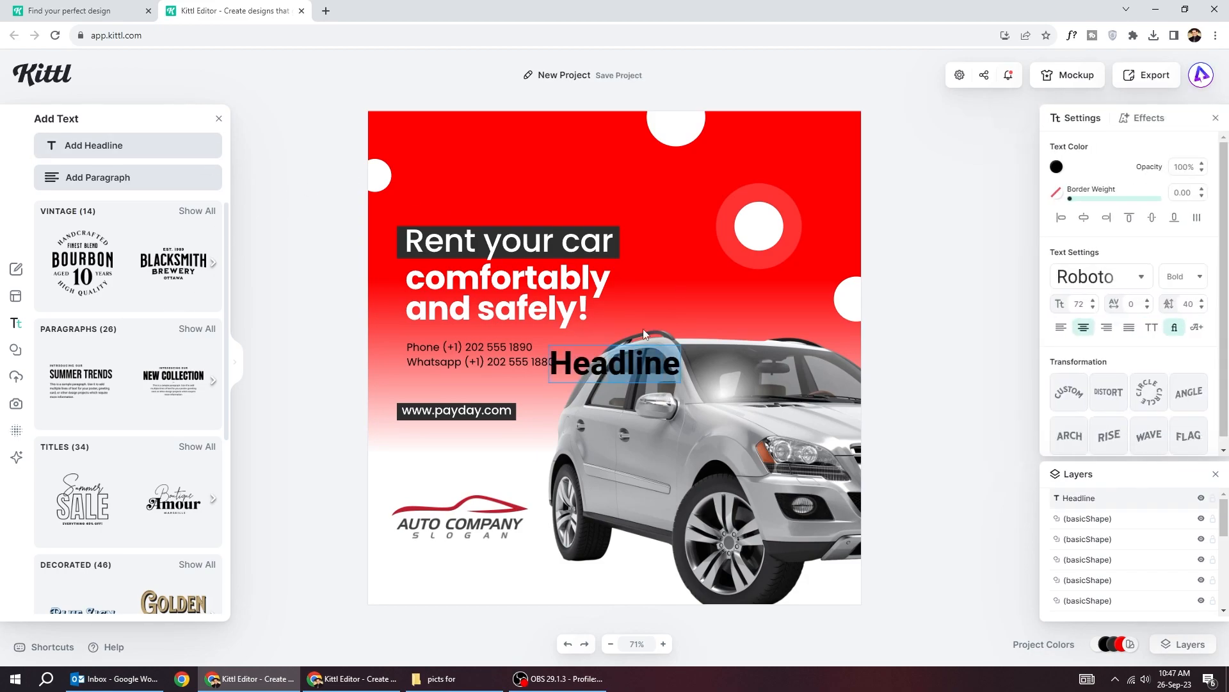
{"action": "type", "text": "$59"}
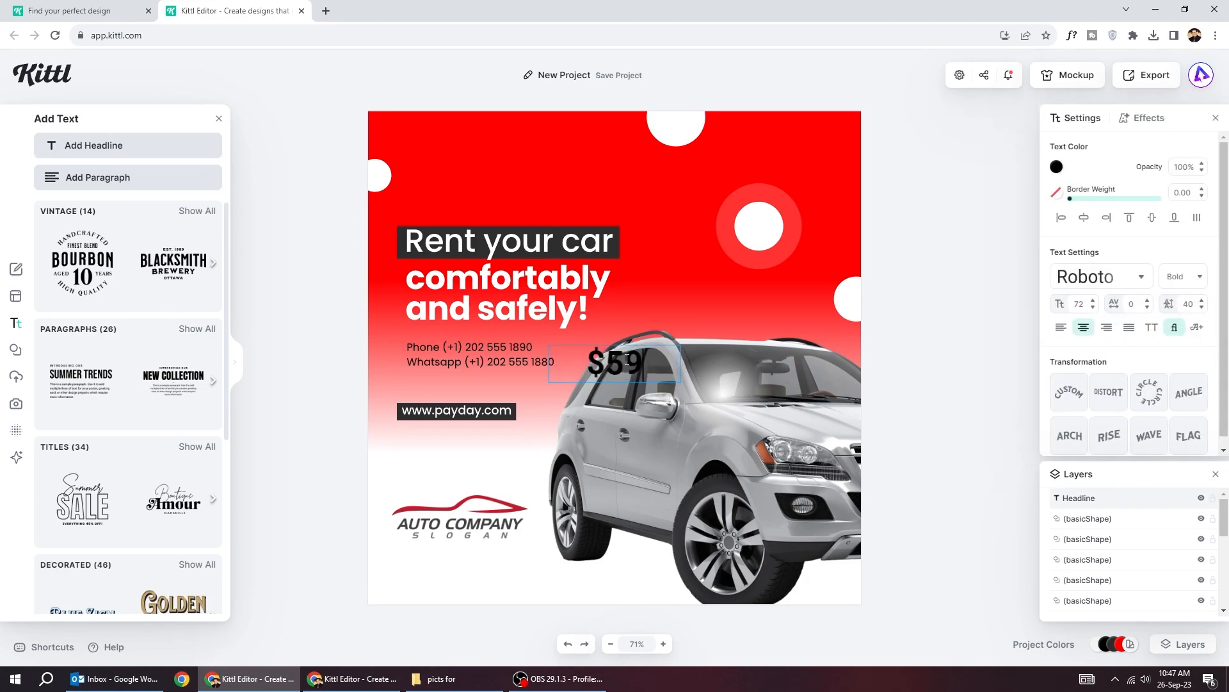
{"action": "left_click_drag", "start_coordinate": [615, 364], "coordinate": [688, 313]}
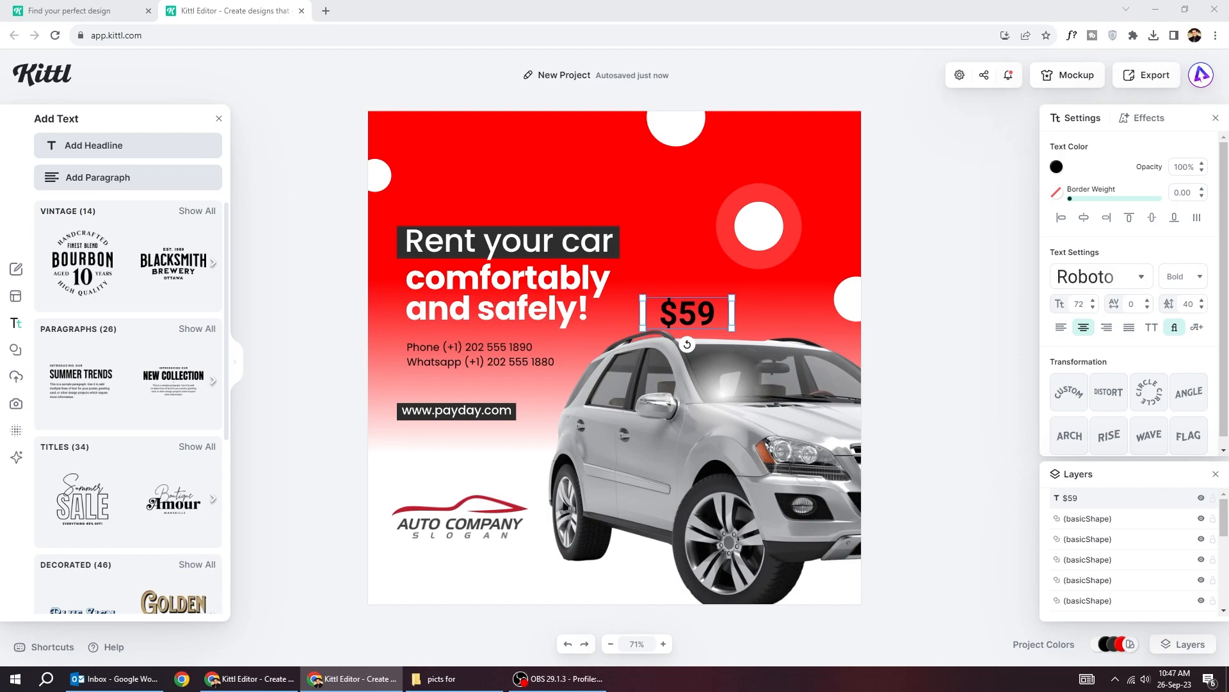
{"action": "left_click", "coordinate": [1100, 277]}
{"action": "left_click", "coordinate": [922, 204]}
{"action": "left_click", "coordinate": [1183, 277]}
{"action": "left_click", "coordinate": [1147, 432]}
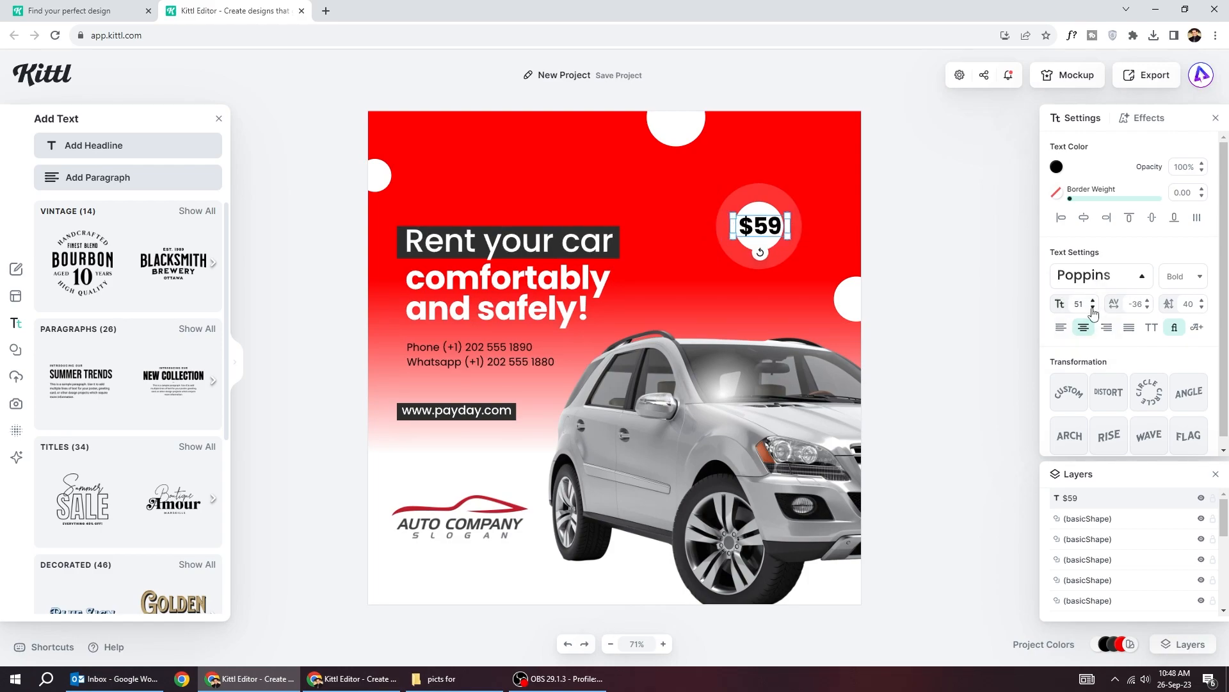
Step: Position the $59 price with its circles as a badge in the upper right
{"action": "left_click", "coordinate": [753, 180]}
{"action": "left_click", "coordinate": [760, 225]}
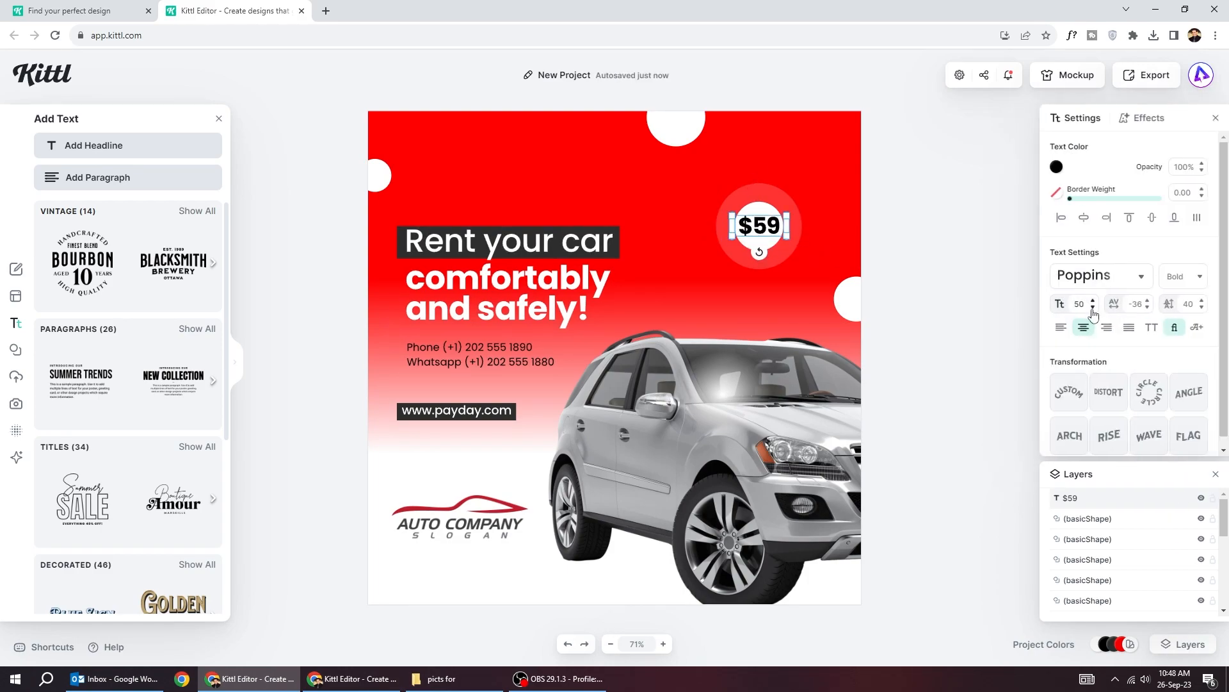
{"action": "left_click_drag", "start_coordinate": [756, 214], "coordinate": [760, 234]}
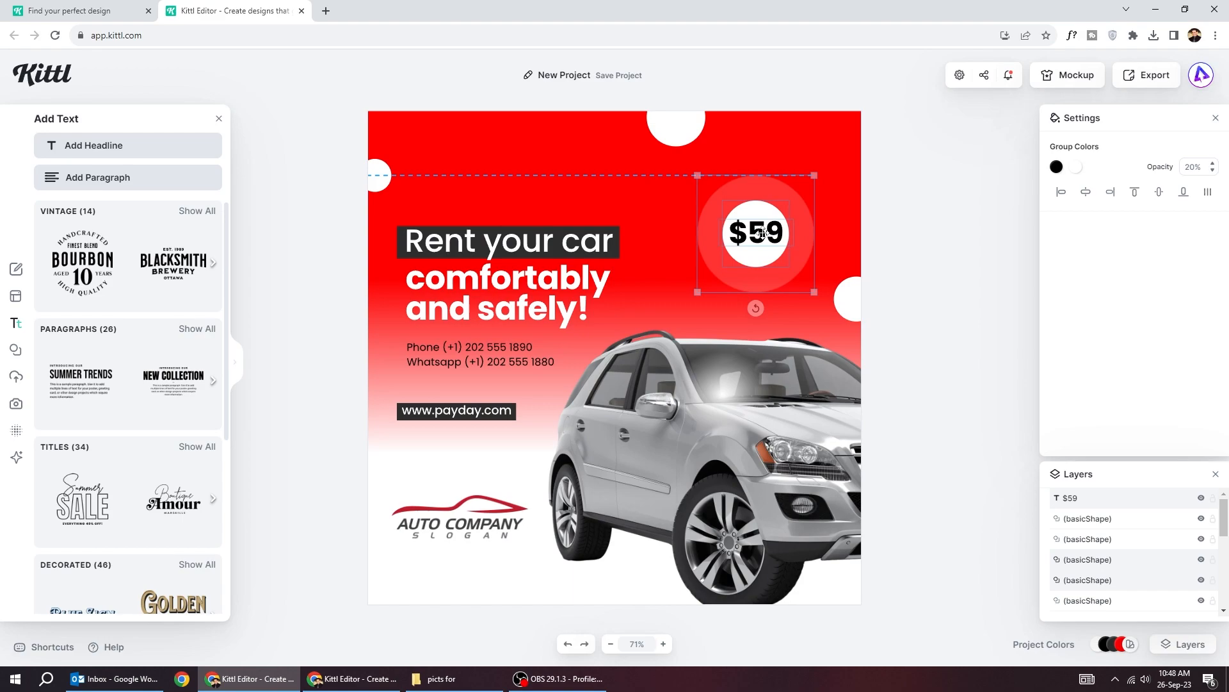
{"action": "left_click", "coordinate": [910, 250]}
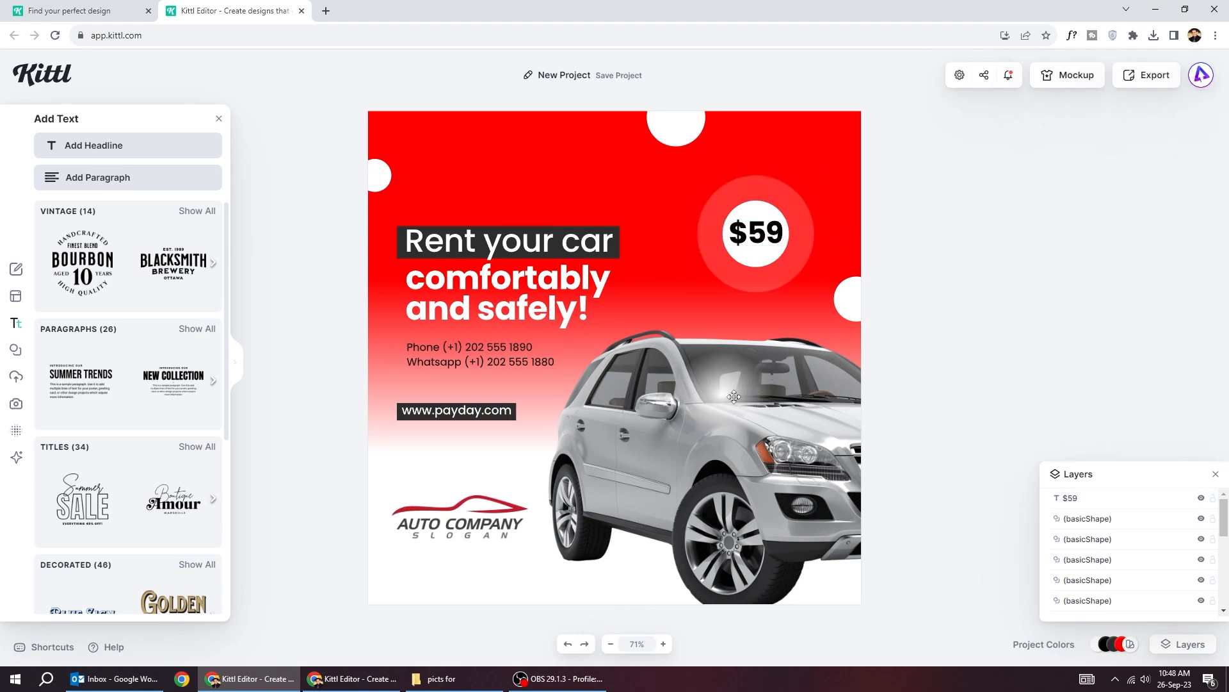
Step: Copy the windshield glow up beside the $59 badge as a highlight
{"action": "left_click", "coordinate": [734, 396]}
{"action": "left_click_drag", "start_coordinate": [736, 385], "coordinate": [790, 214]}
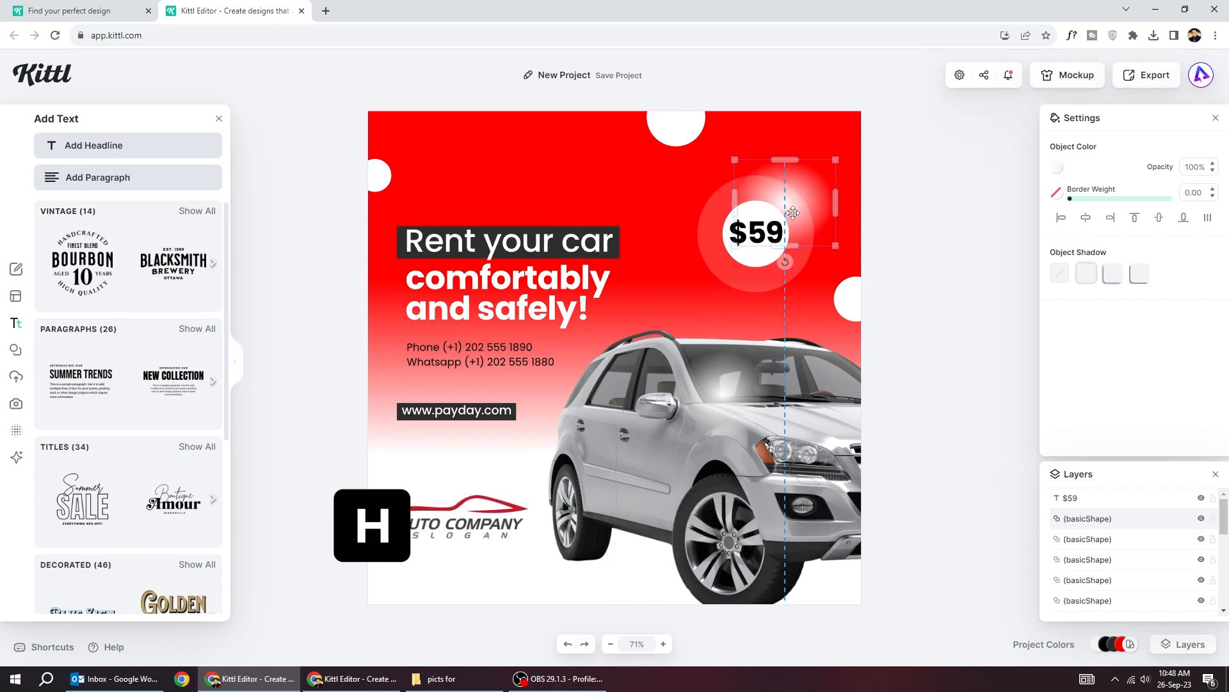
Step: Export the finished ad as a JPG, bringing up the Save As dialog
{"action": "left_click", "coordinate": [910, 484]}
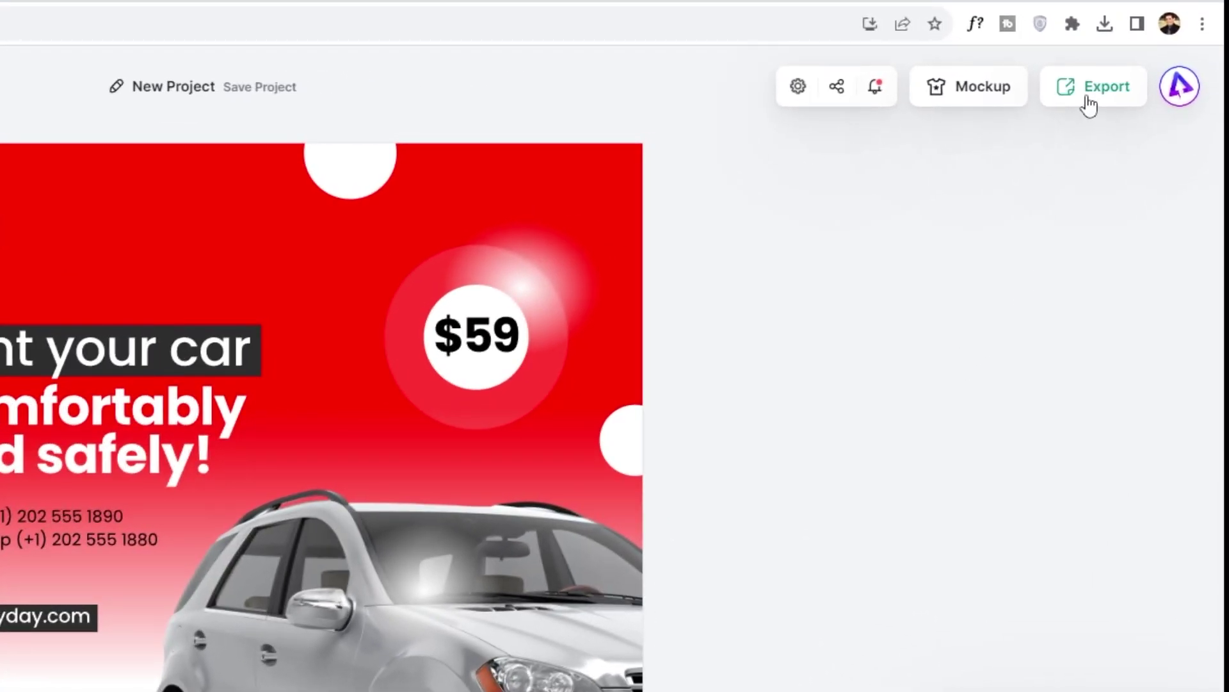
{"action": "left_click", "coordinate": [1088, 96]}
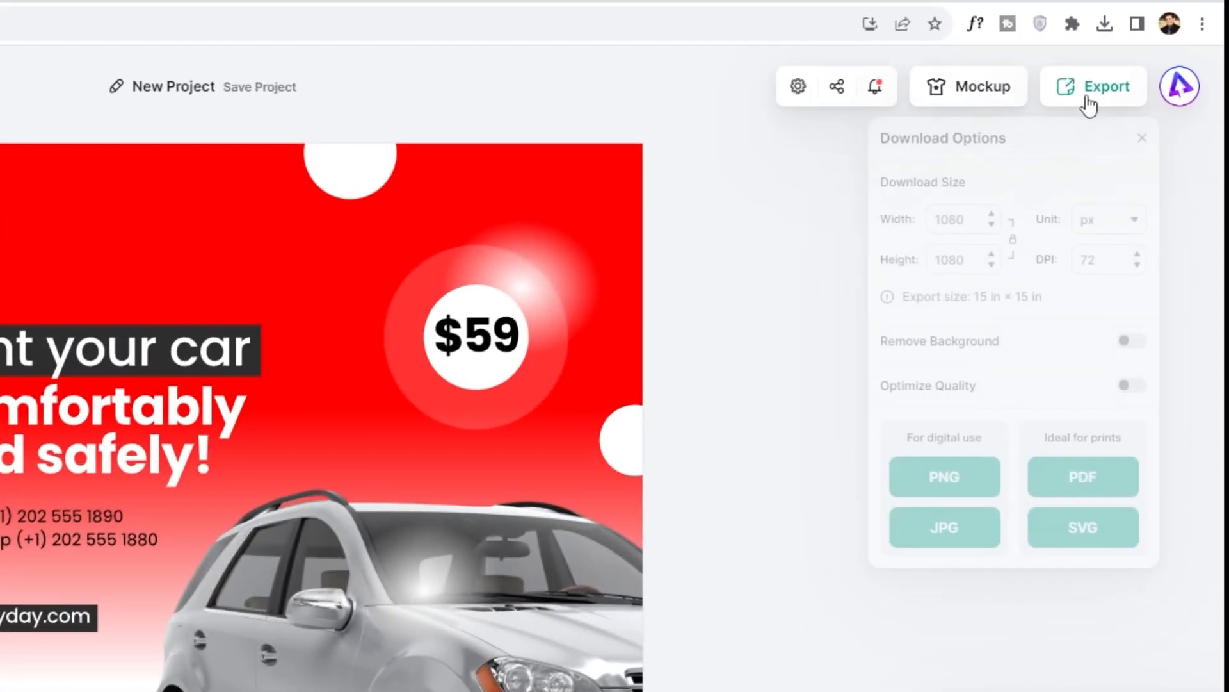
{"action": "left_click", "coordinate": [944, 526]}
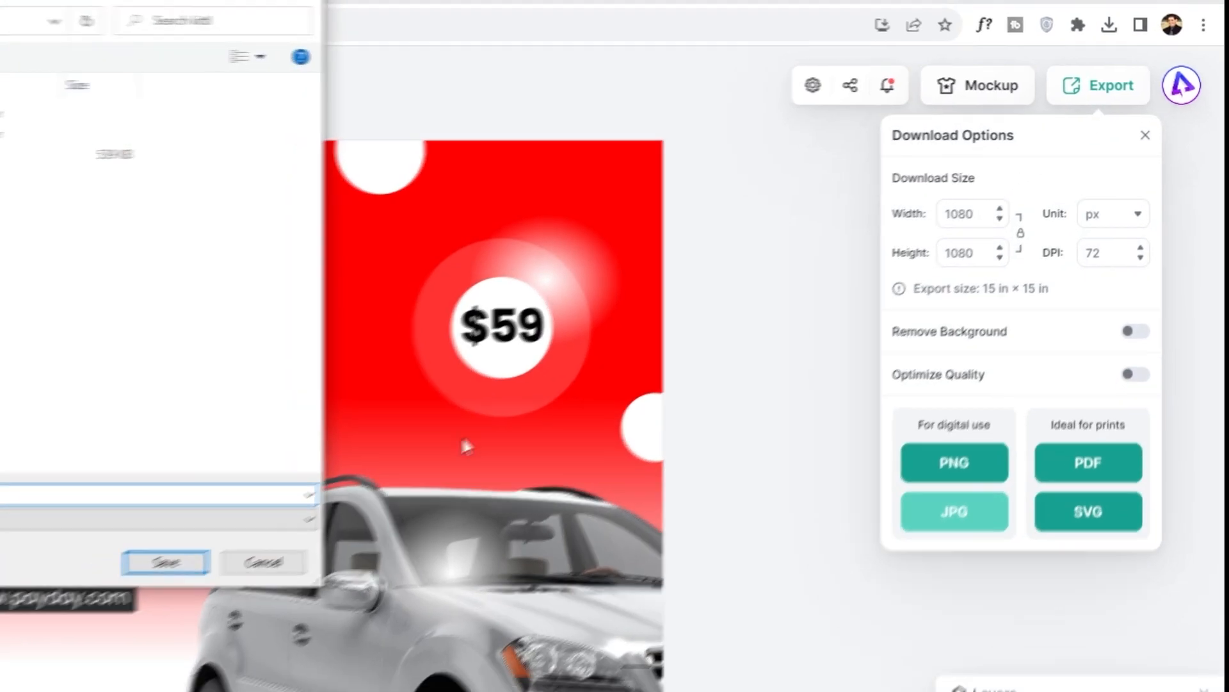